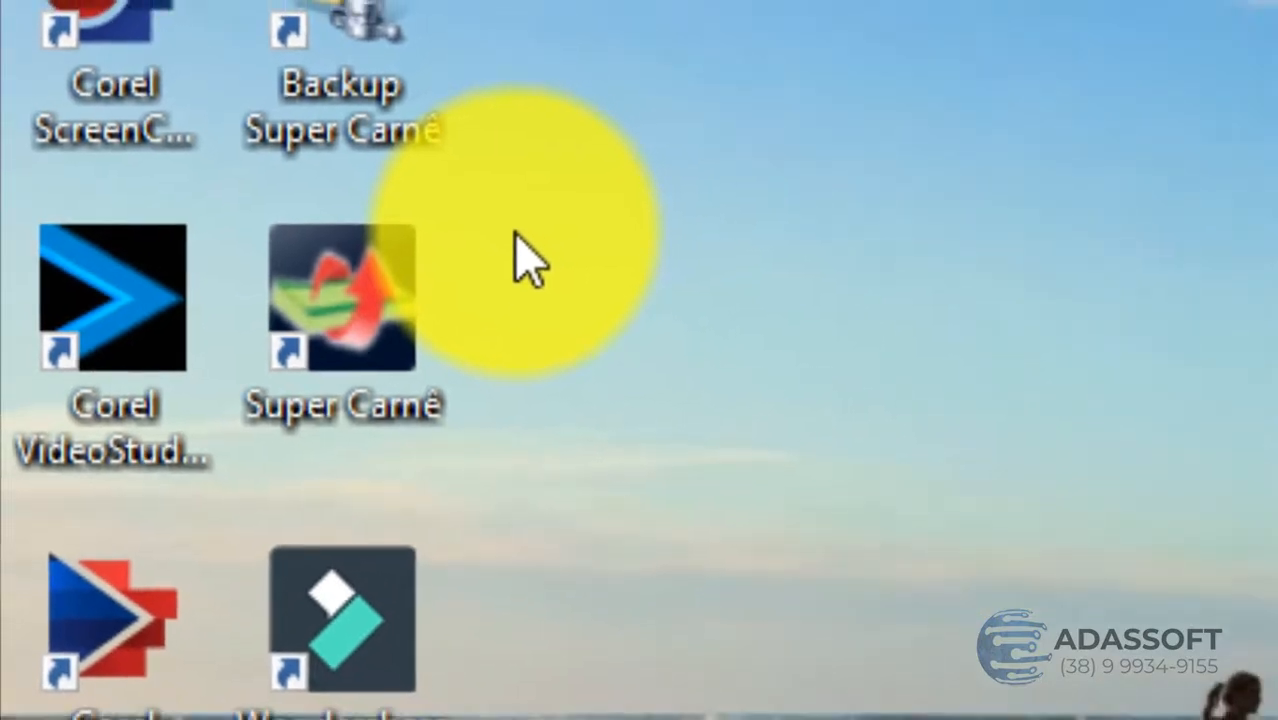
Launch Super Carnê and log in with the user name master.
double_click(396, 309)
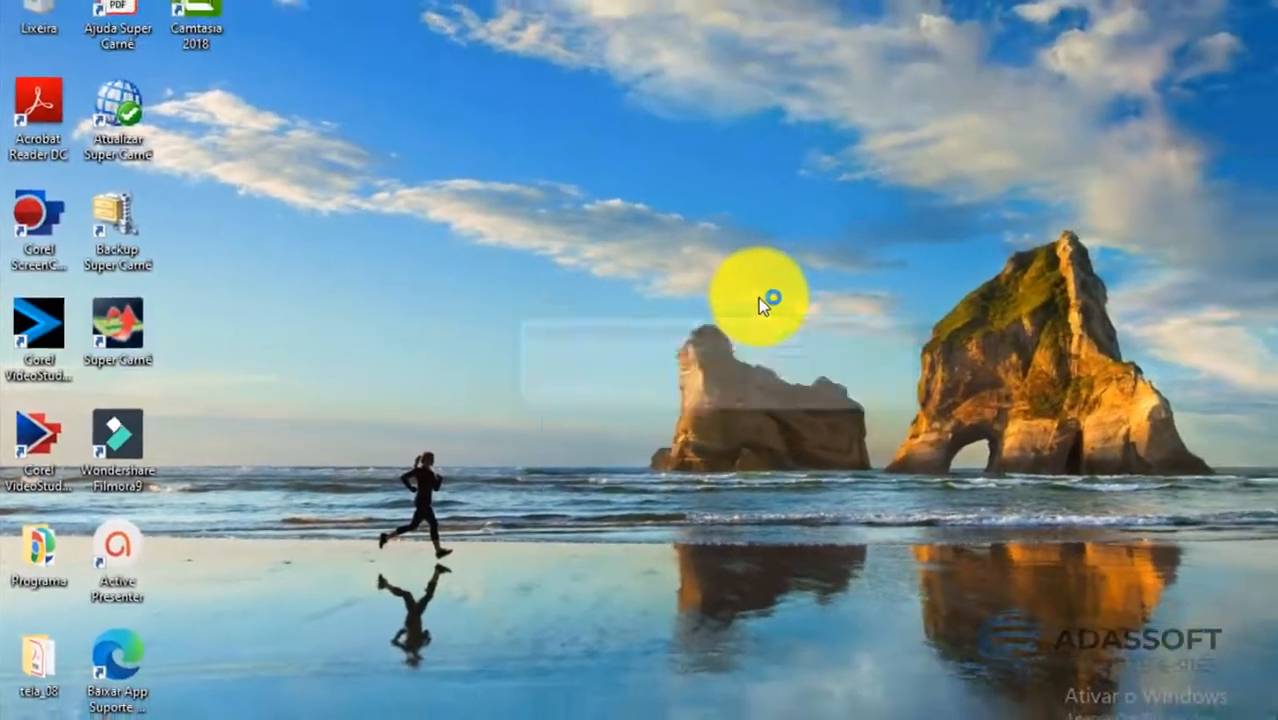
text(m)
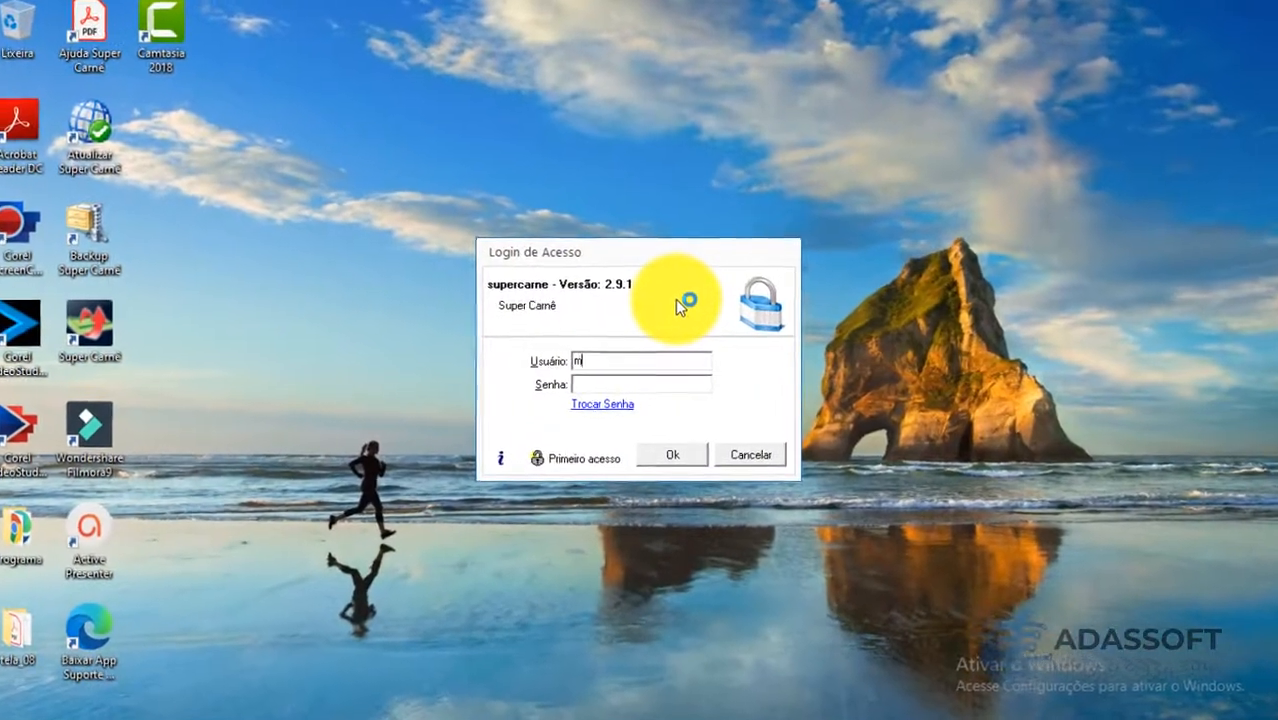
text(aste)
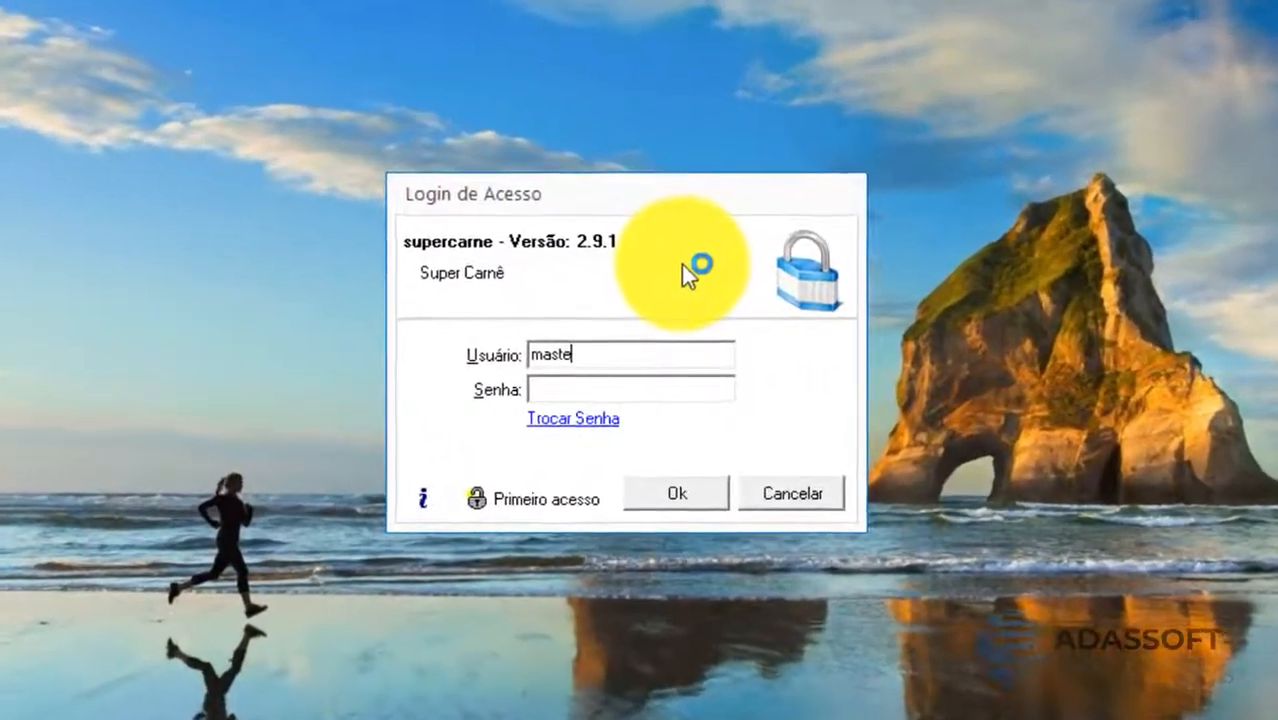
text(r)
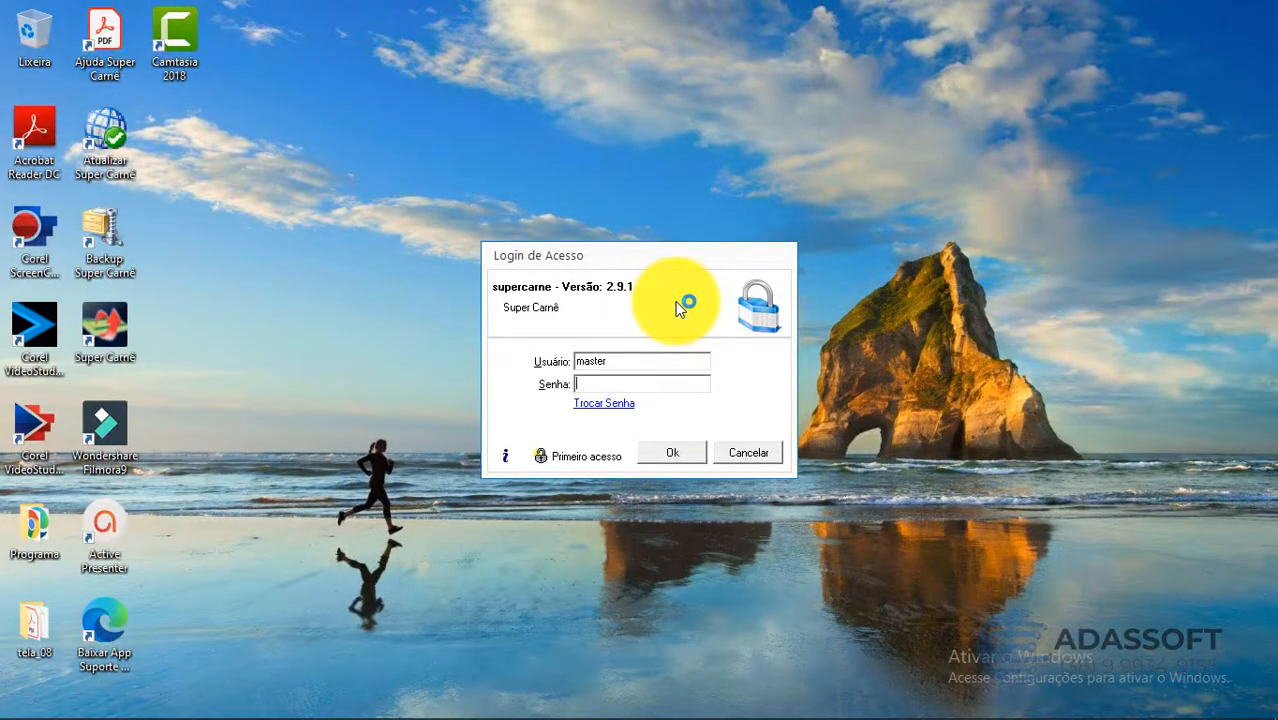
key(Return)
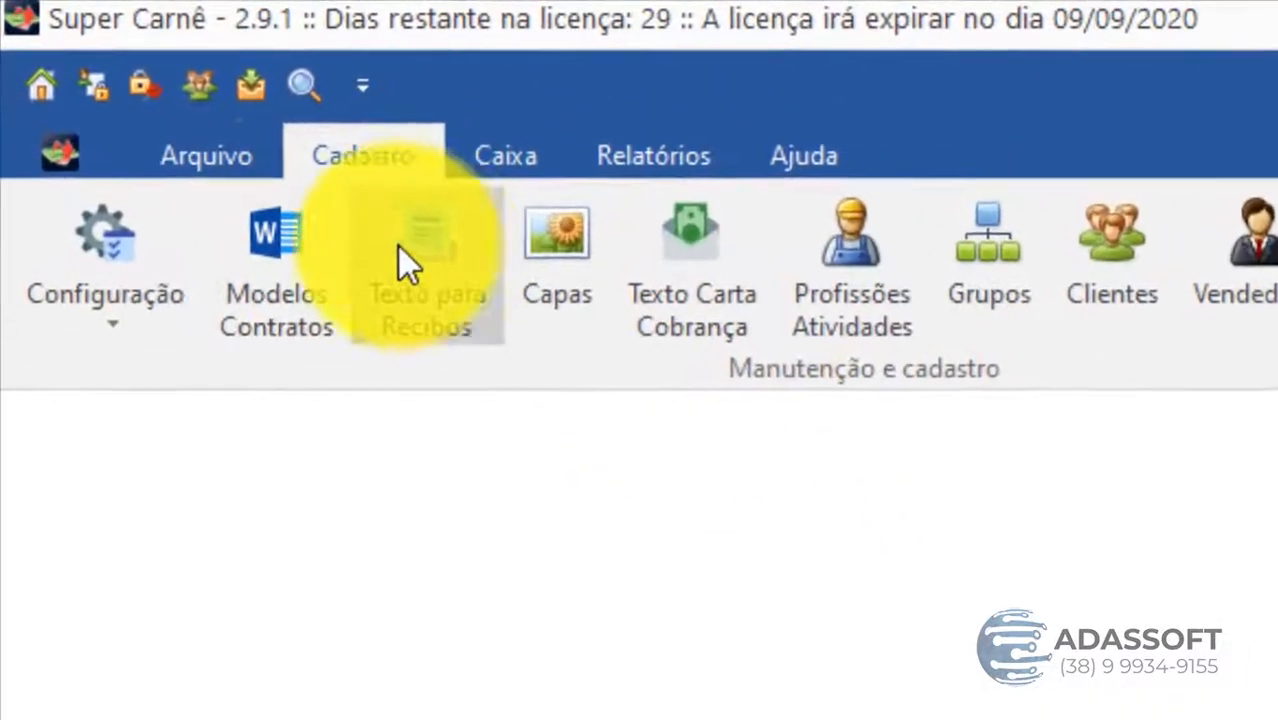
Open the user company settings and edit the data of company 00.
click(238, 158)
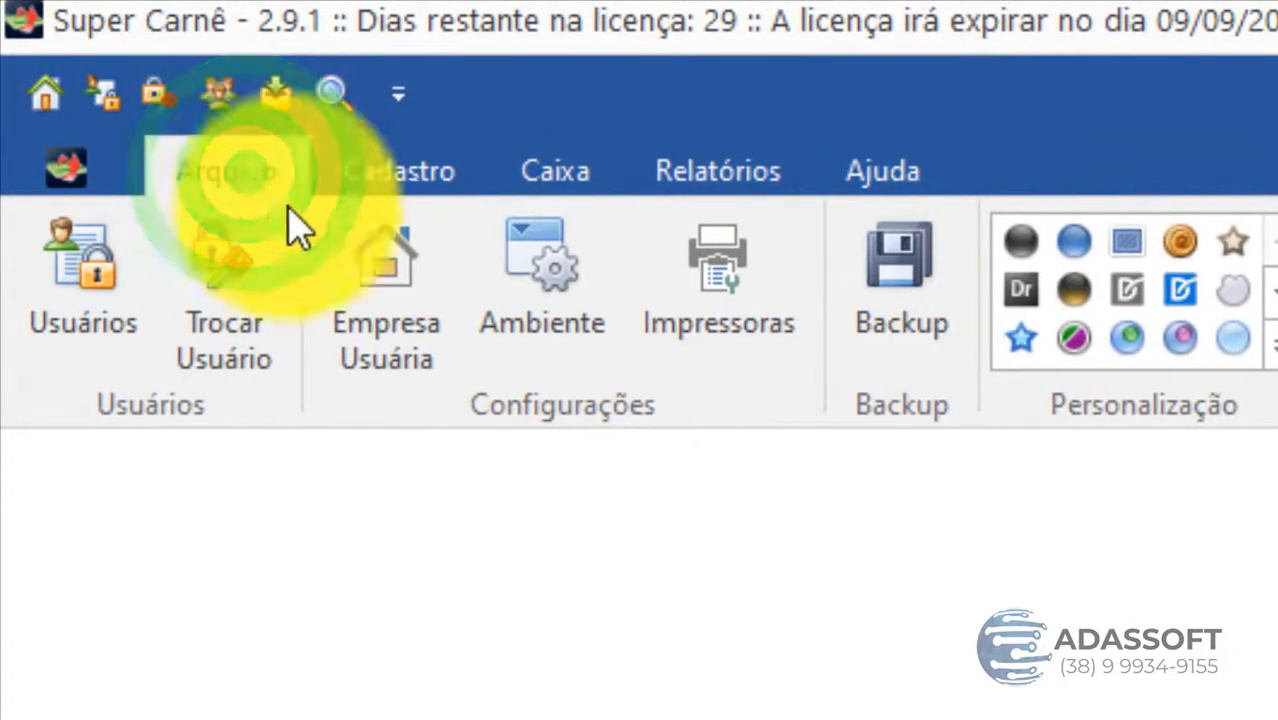
click(402, 360)
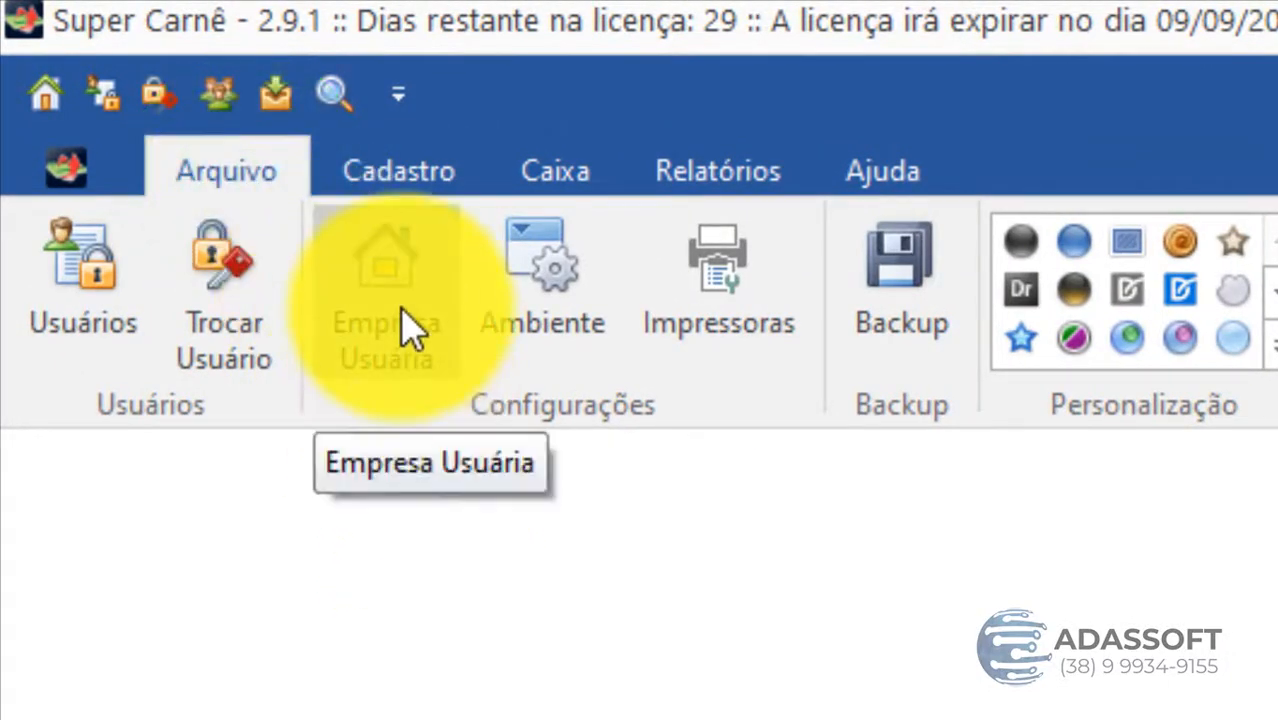
click(405, 325)
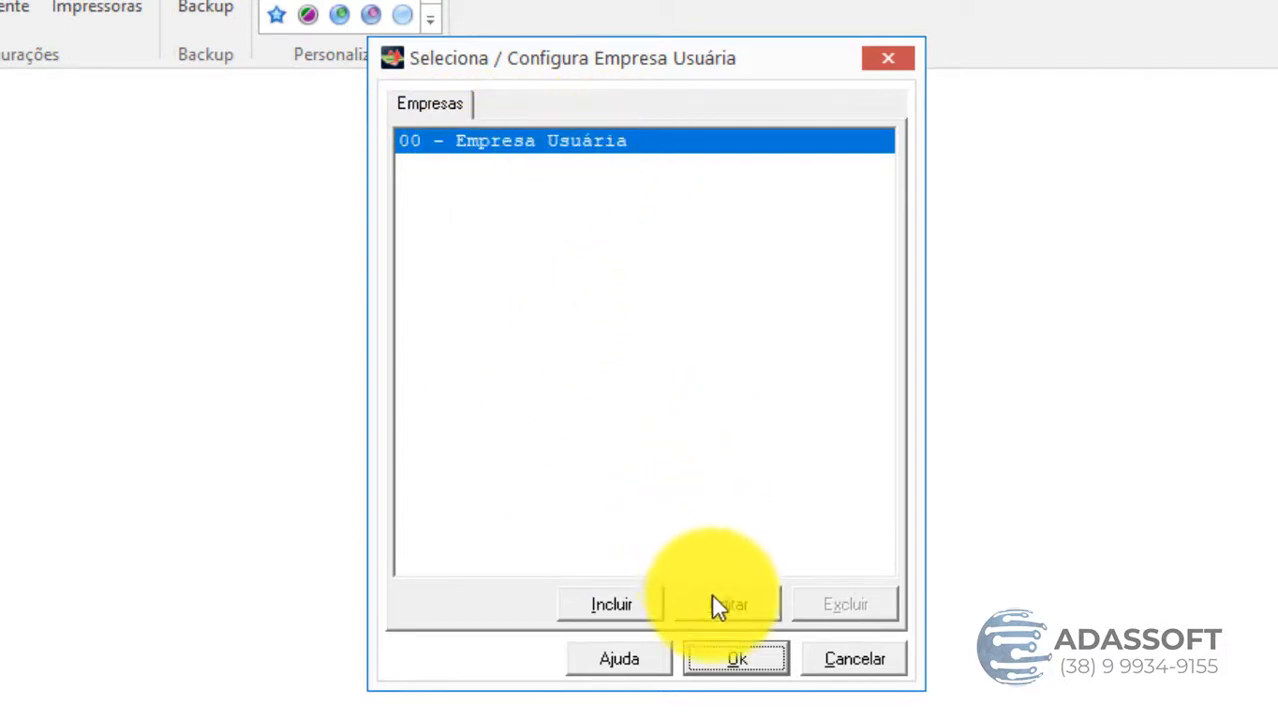
click(737, 658)
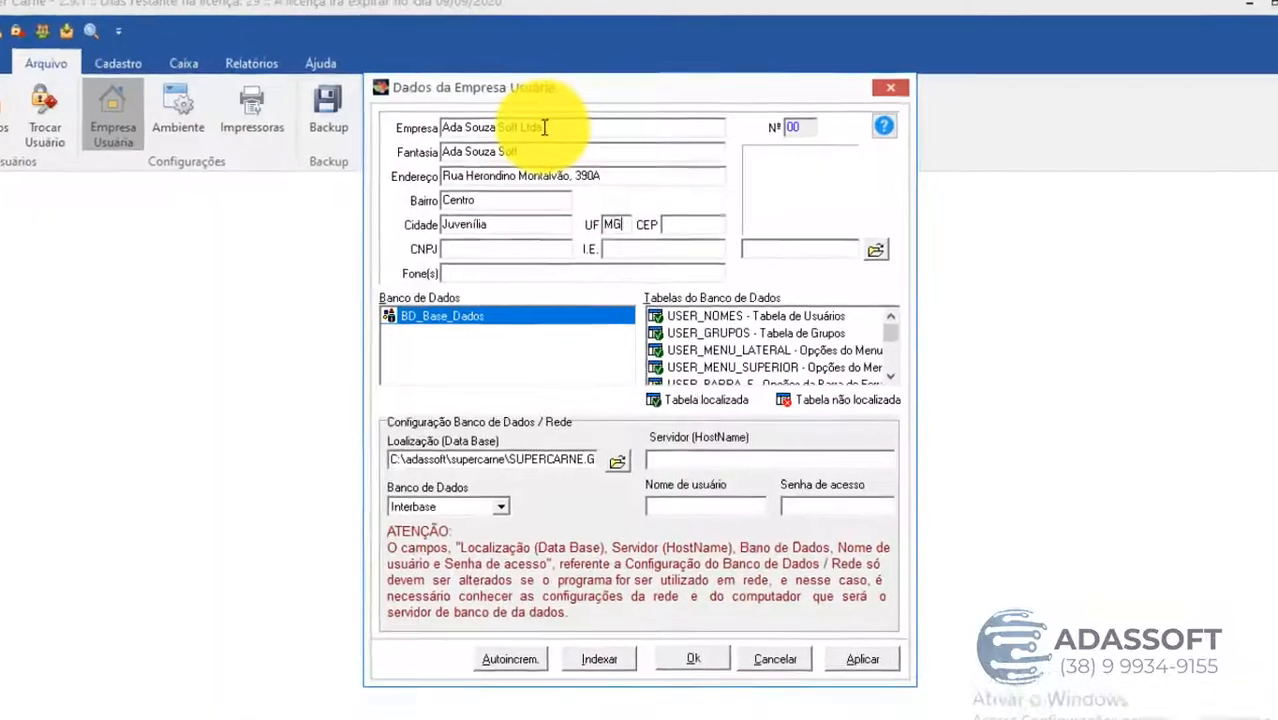
Fill in the company's postal code, CNPJ and phone number in the company data form.
text(39467)
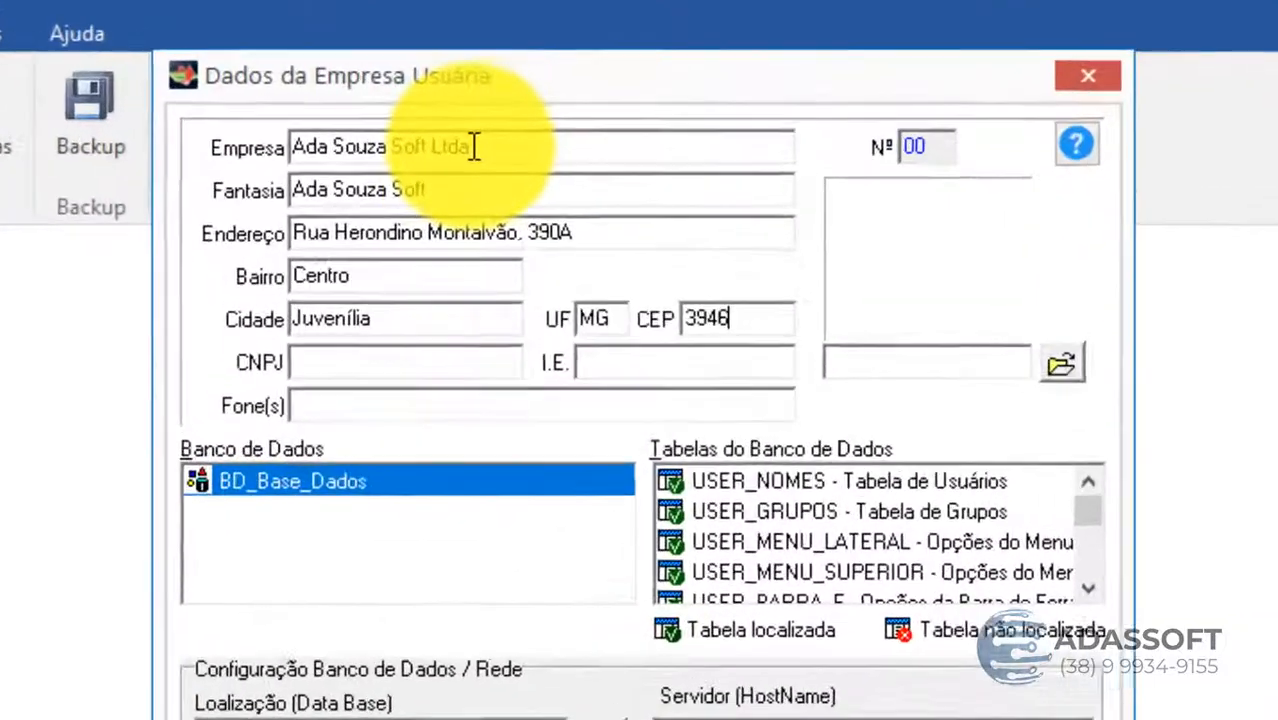
text(-000)
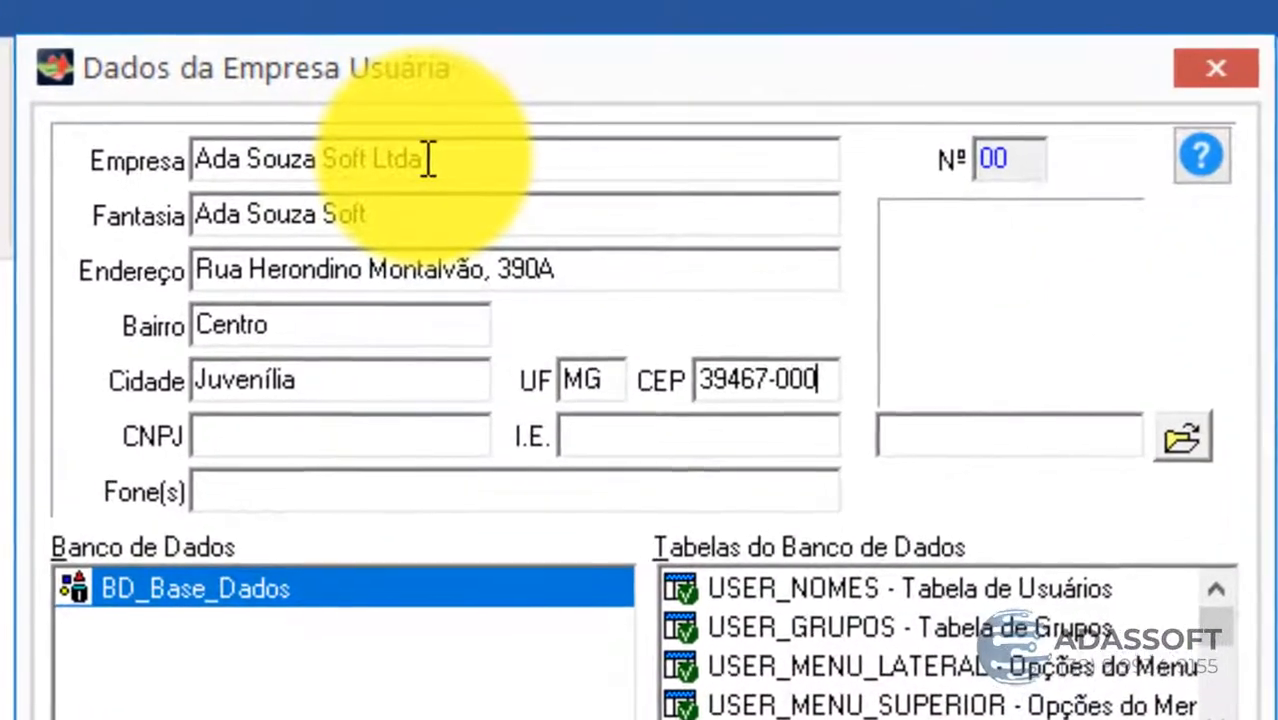
key(Tab)
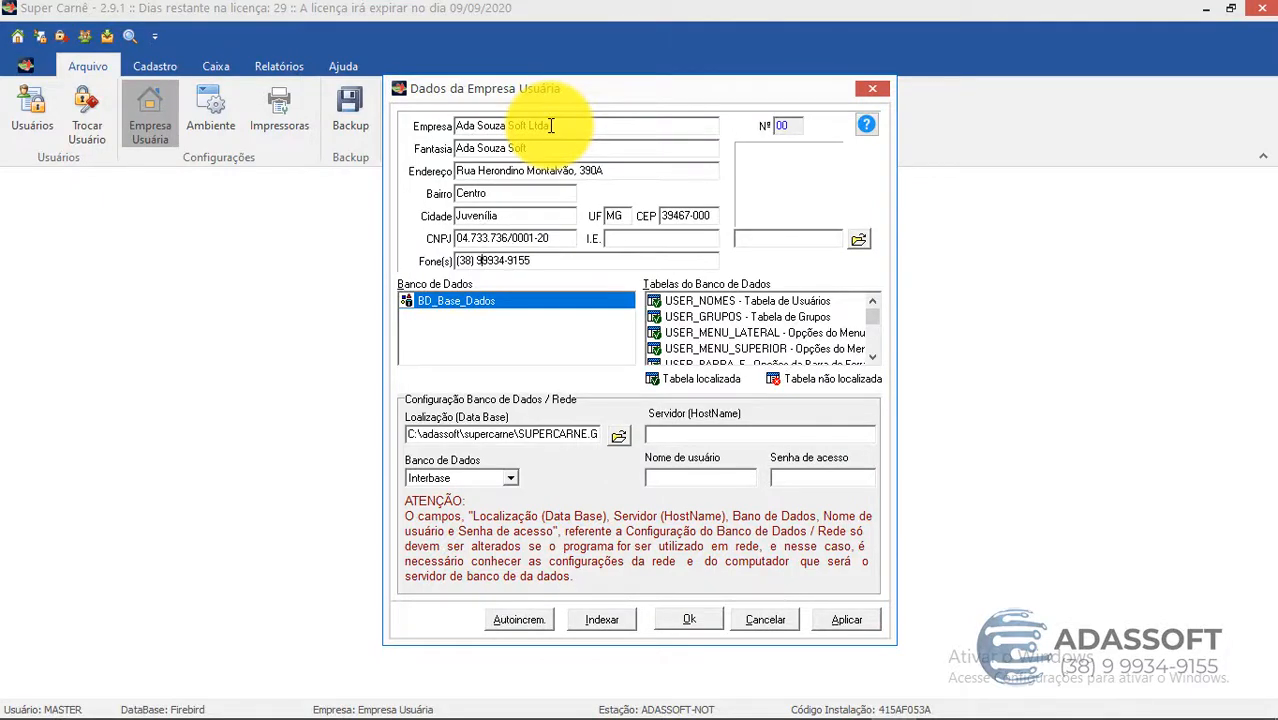
Set the company logo to LogoMakerCa-1594481903301.jpg from the Imagens folder.
click(799, 234)
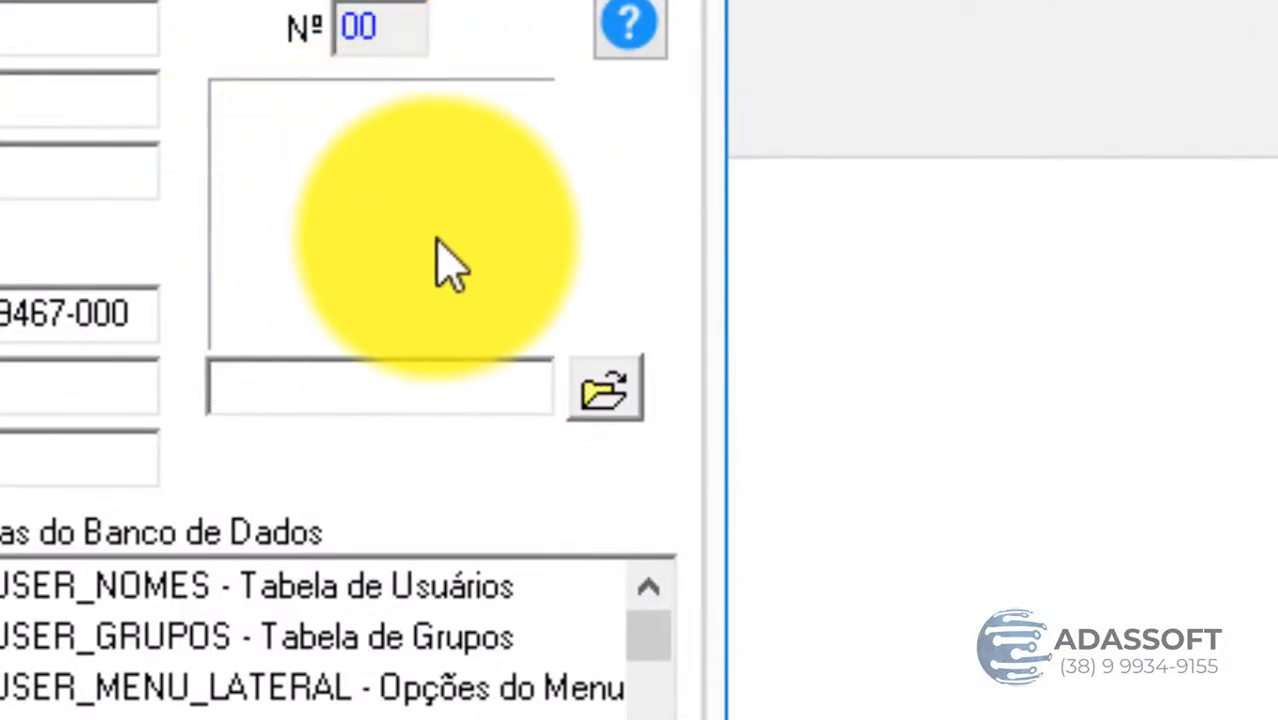
click(603, 395)
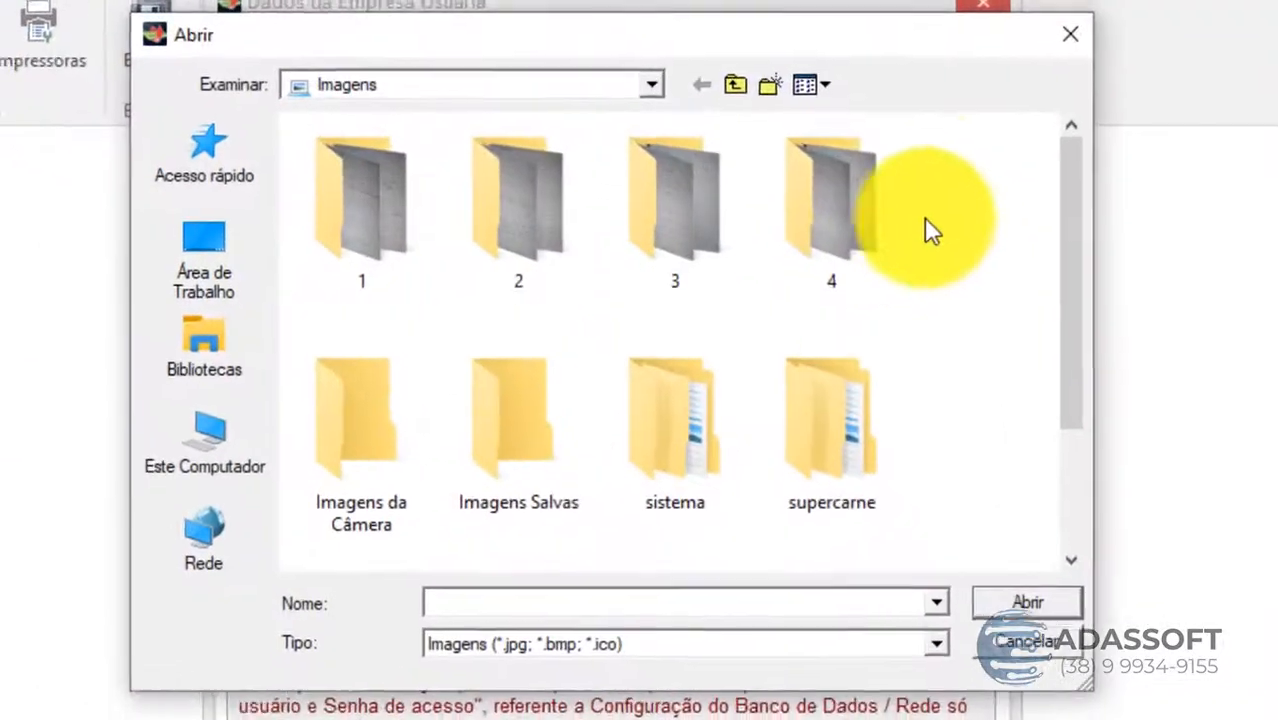
drag(1071, 207, 1084, 343)
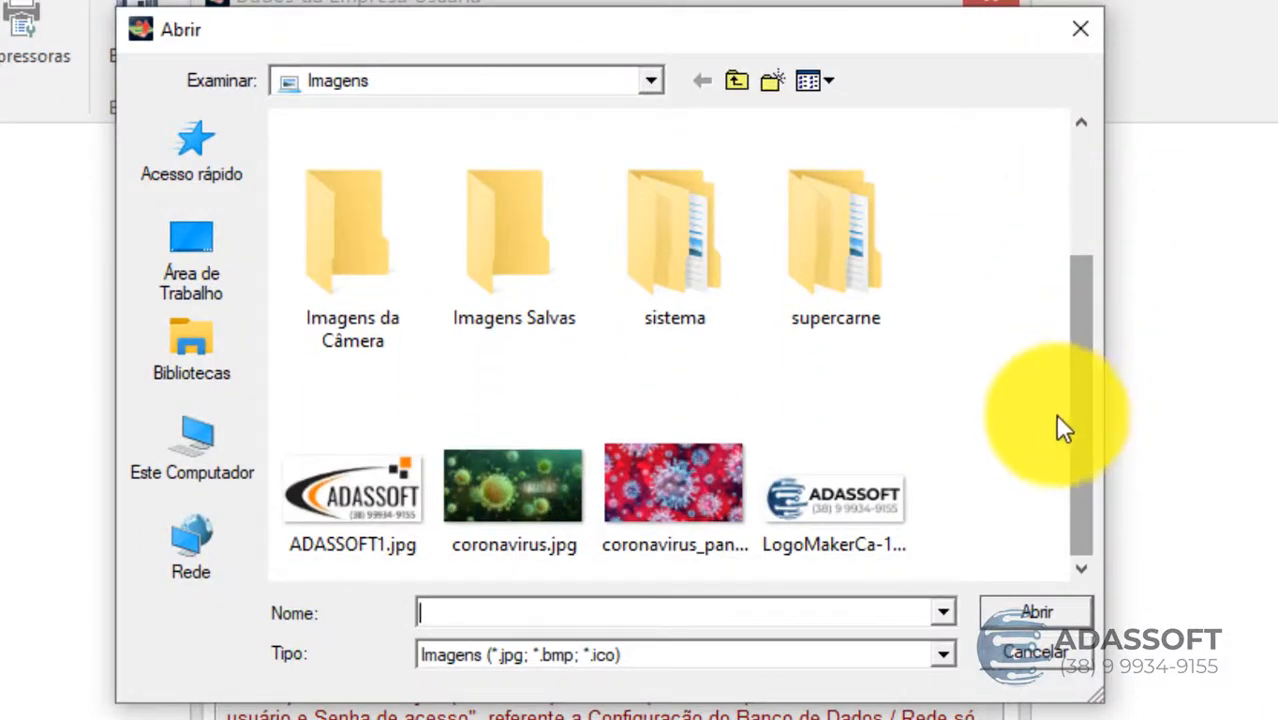
click(846, 492)
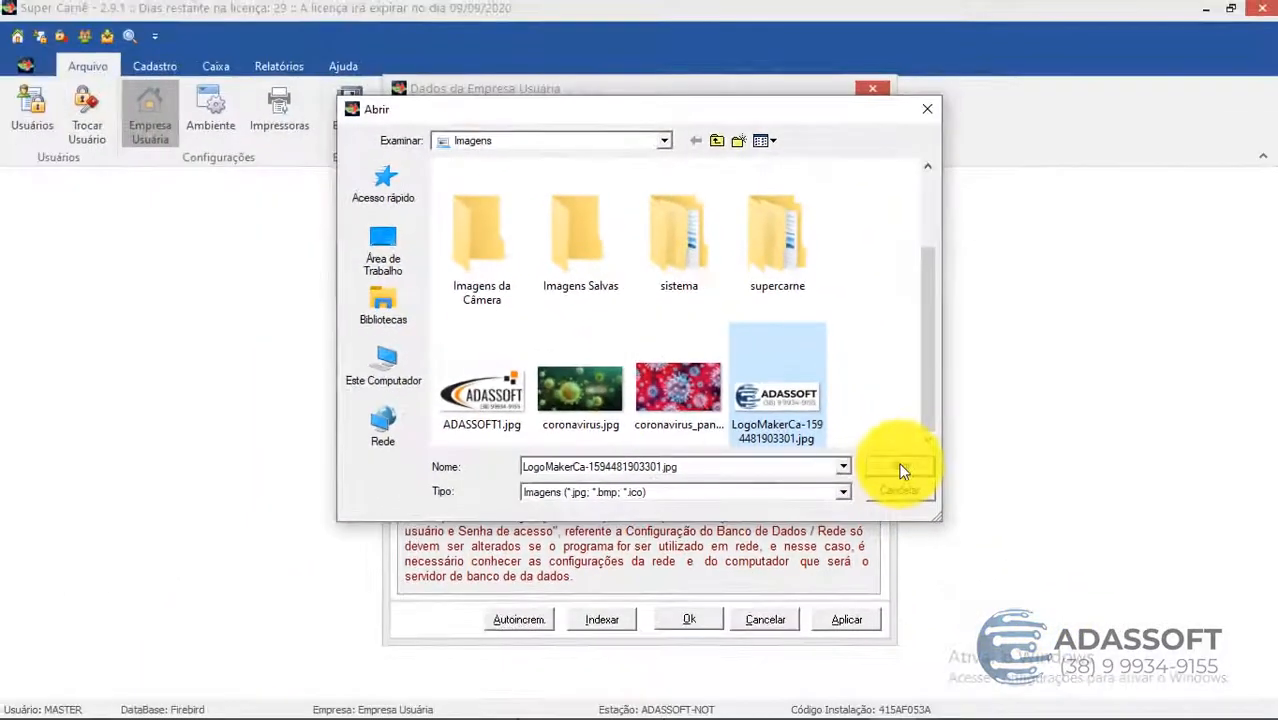
click(1060, 489)
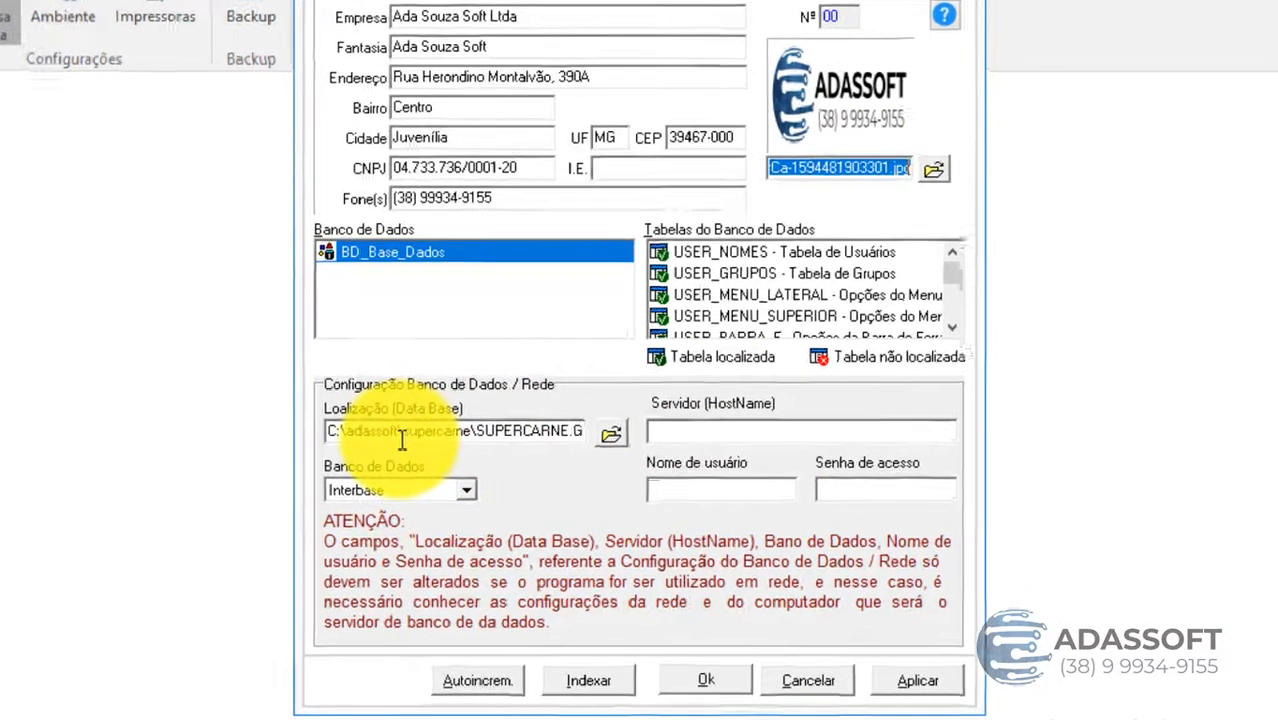
Examine the database location path in the database and network configuration.
click(398, 436)
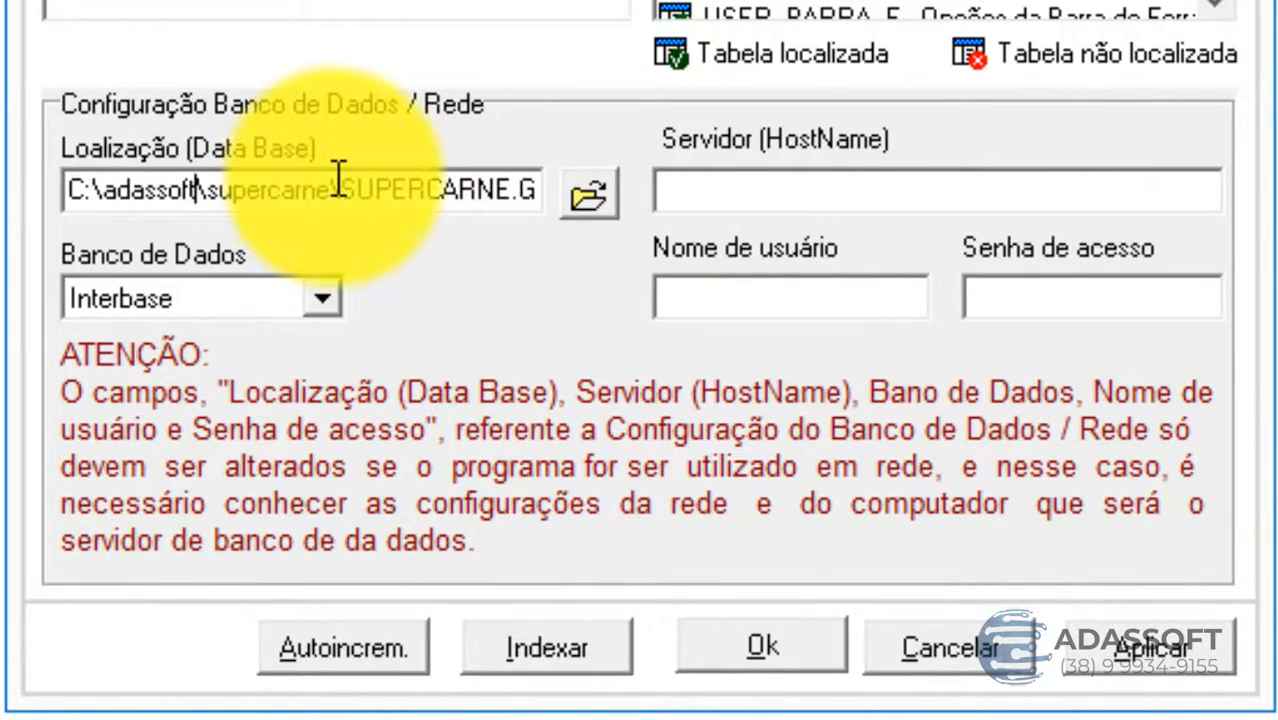
drag(338, 178, 553, 225)
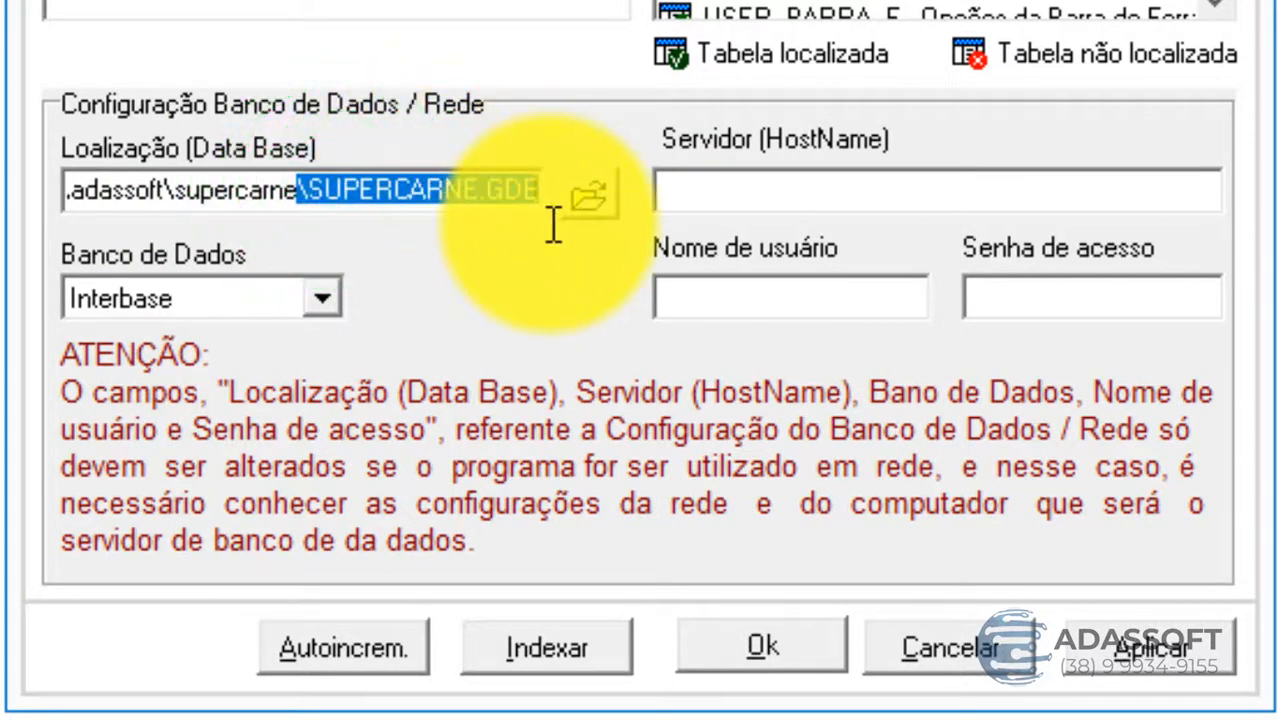
key(Home)
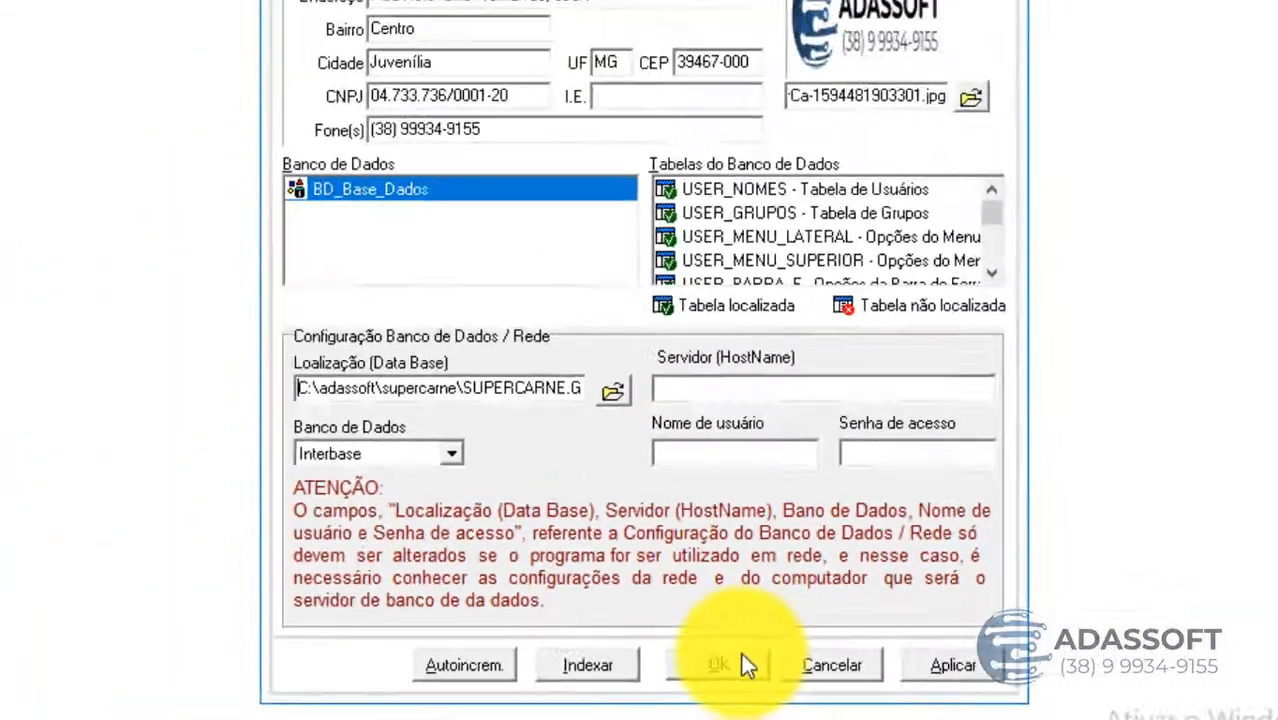
Save the company data, confirm the company selection and check the active company in the main window.
click(765, 648)
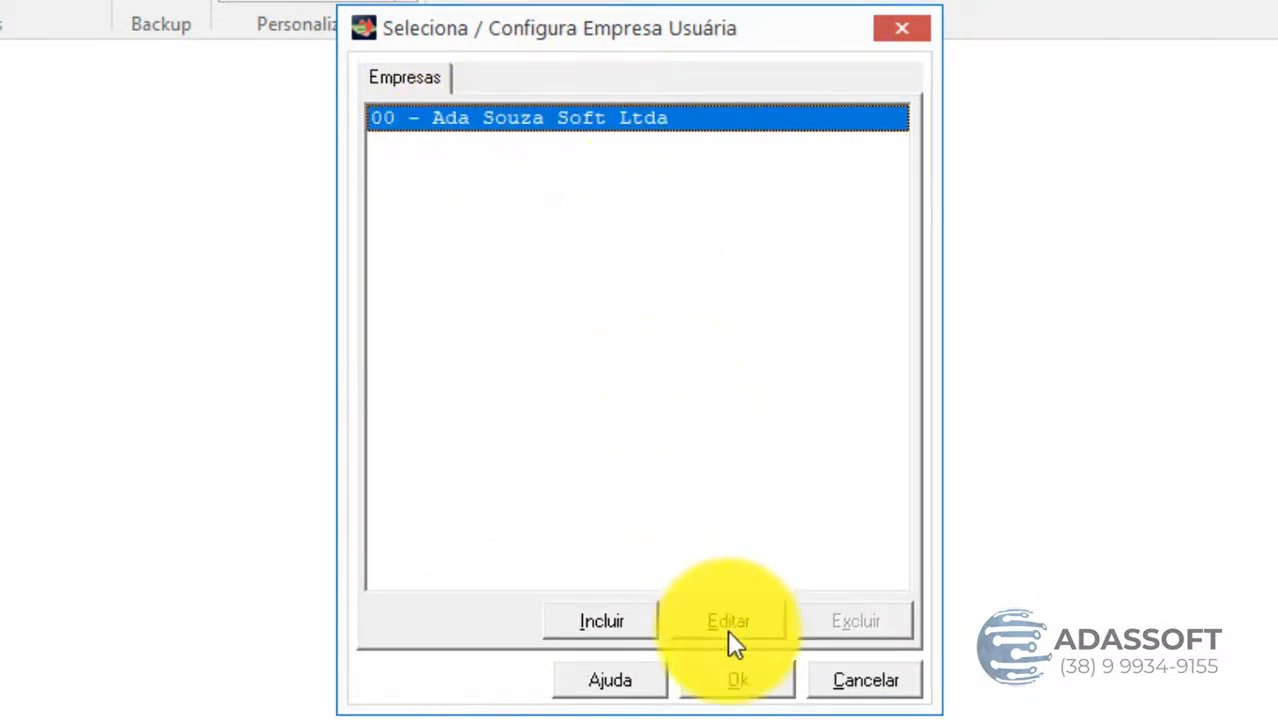
click(745, 684)
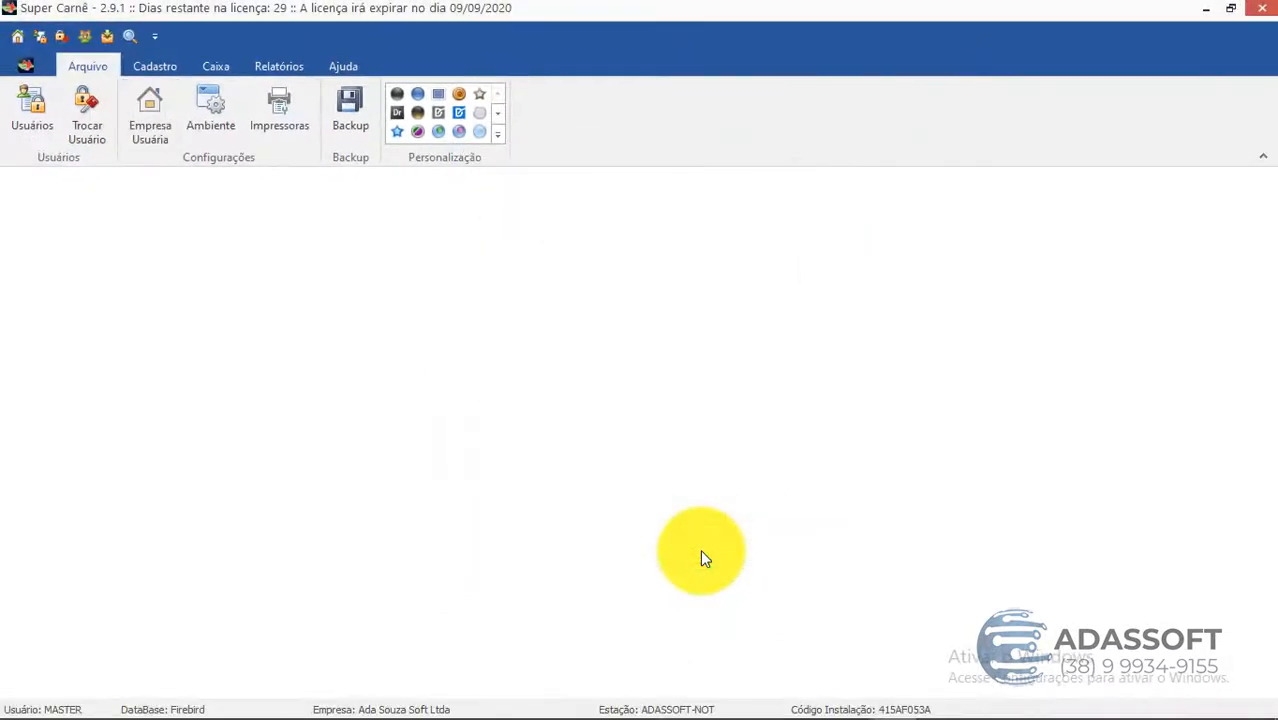
click(406, 707)
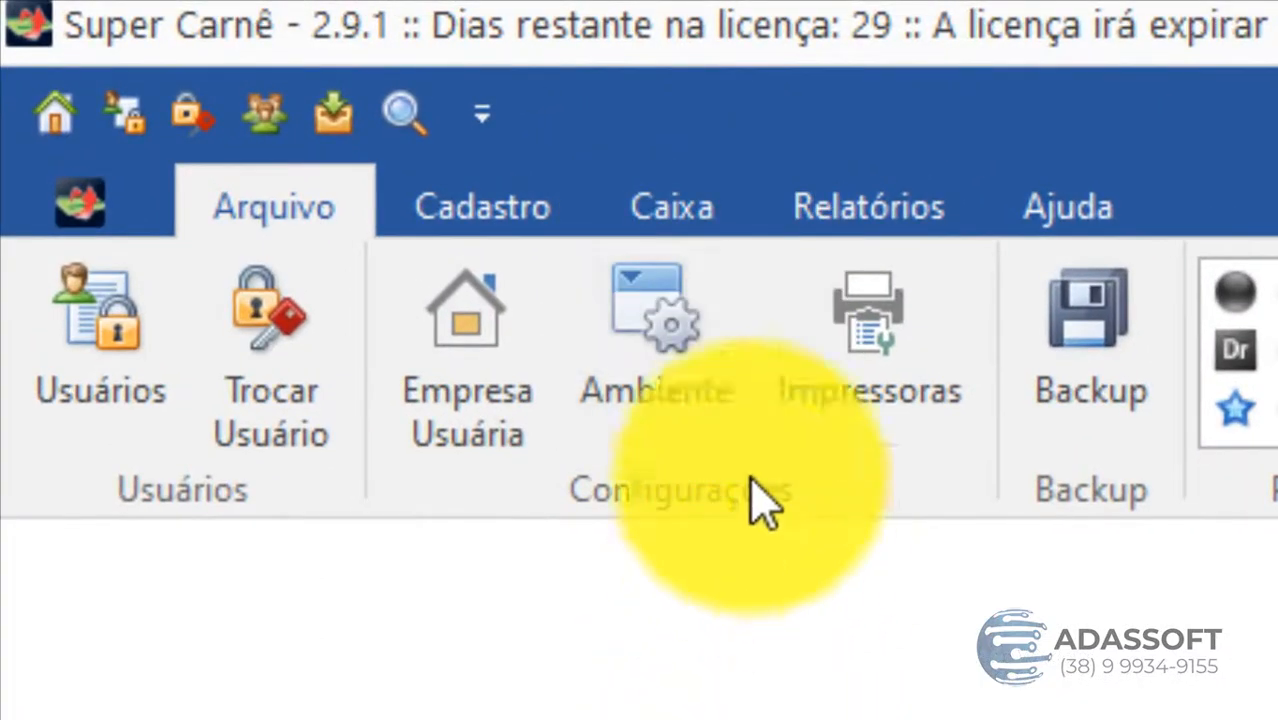
Review the bank register in the cash module and close it.
click(695, 215)
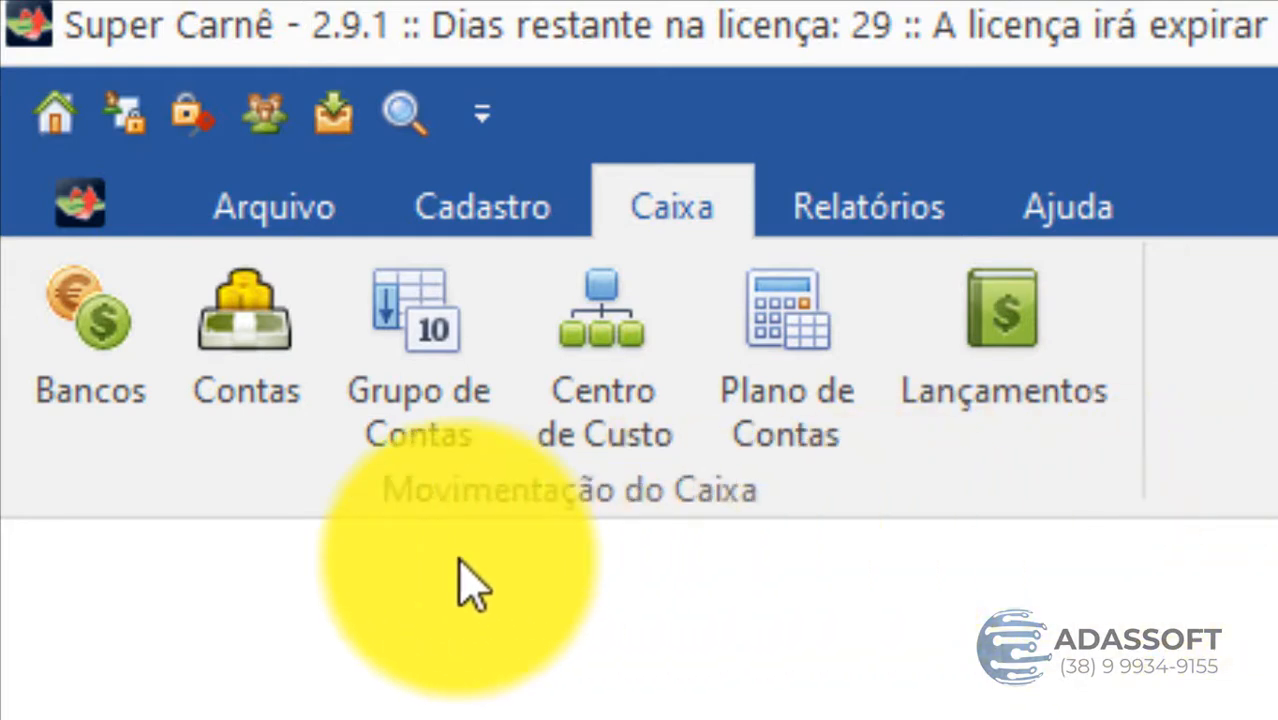
click(85, 365)
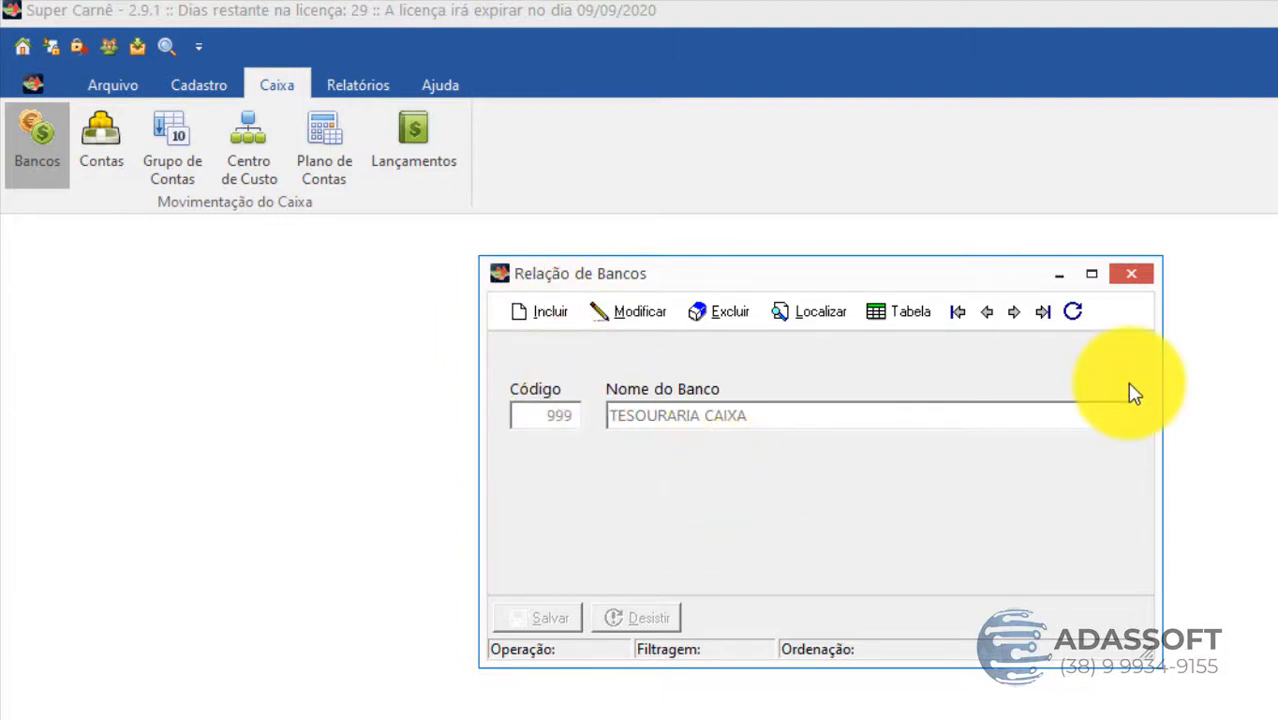
click(1143, 280)
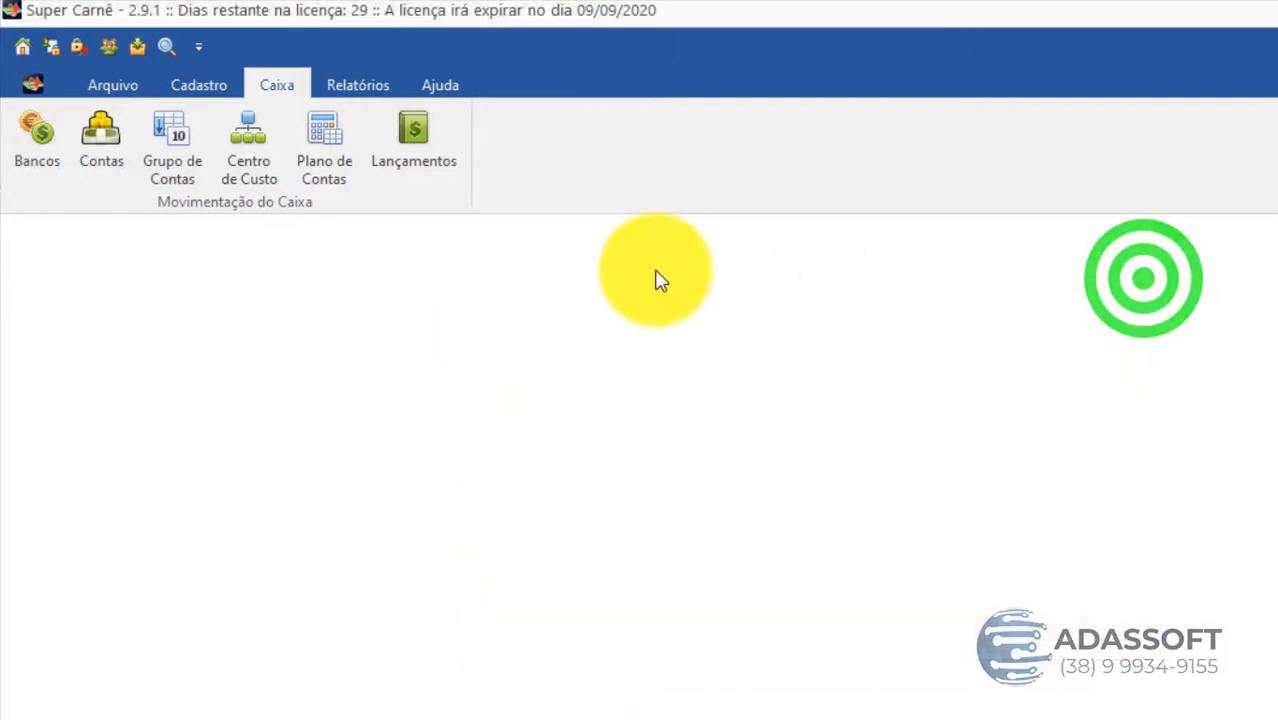
Review the registered bank accounts and the account groups, closing each register without changes.
click(96, 129)
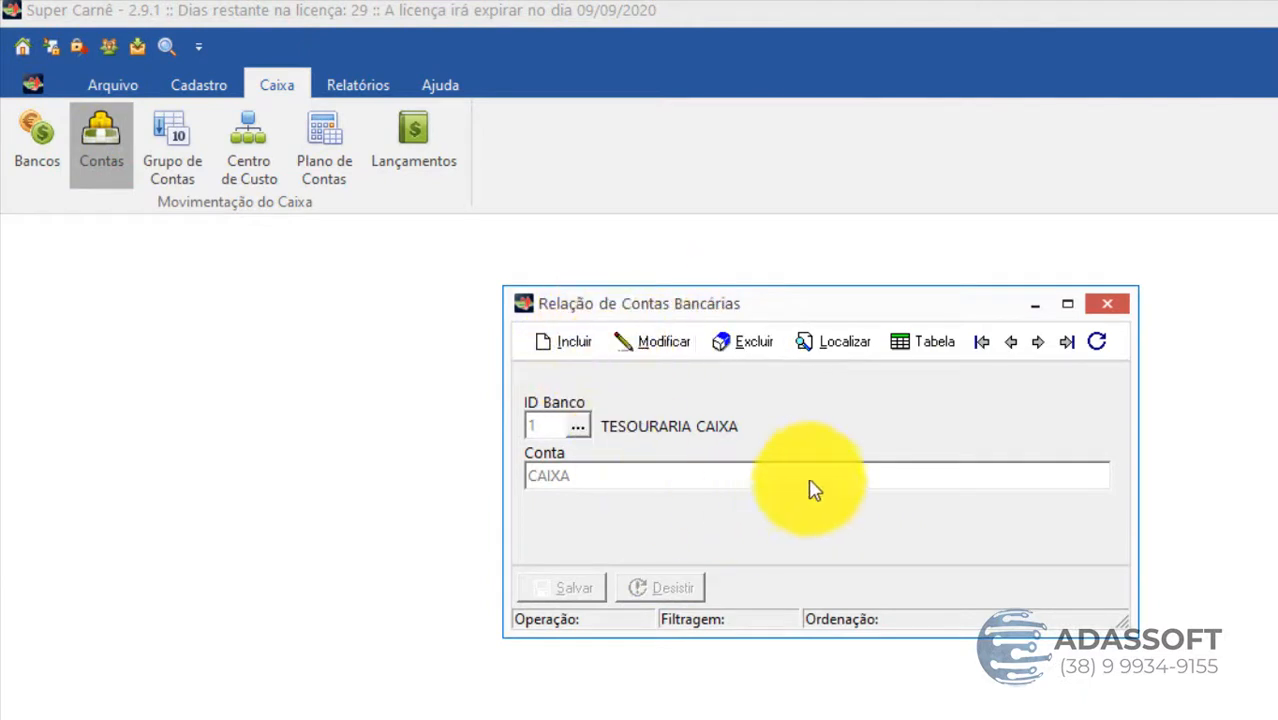
click(1113, 310)
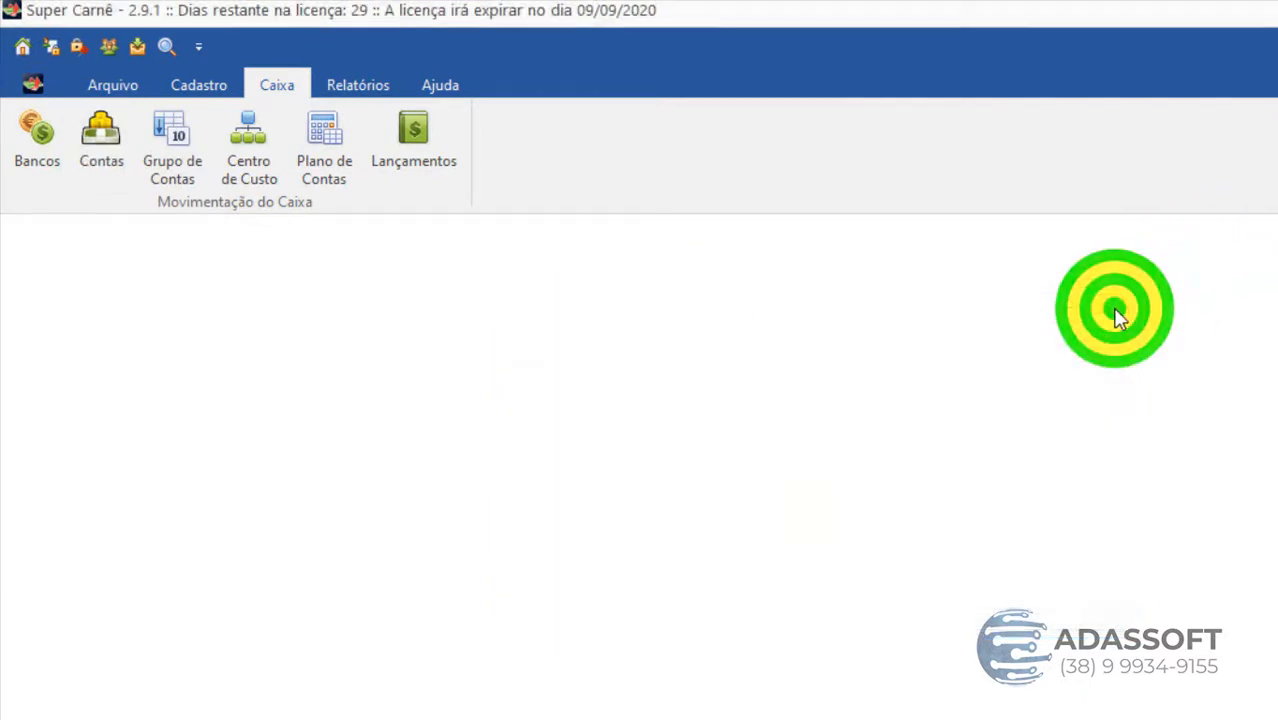
click(175, 135)
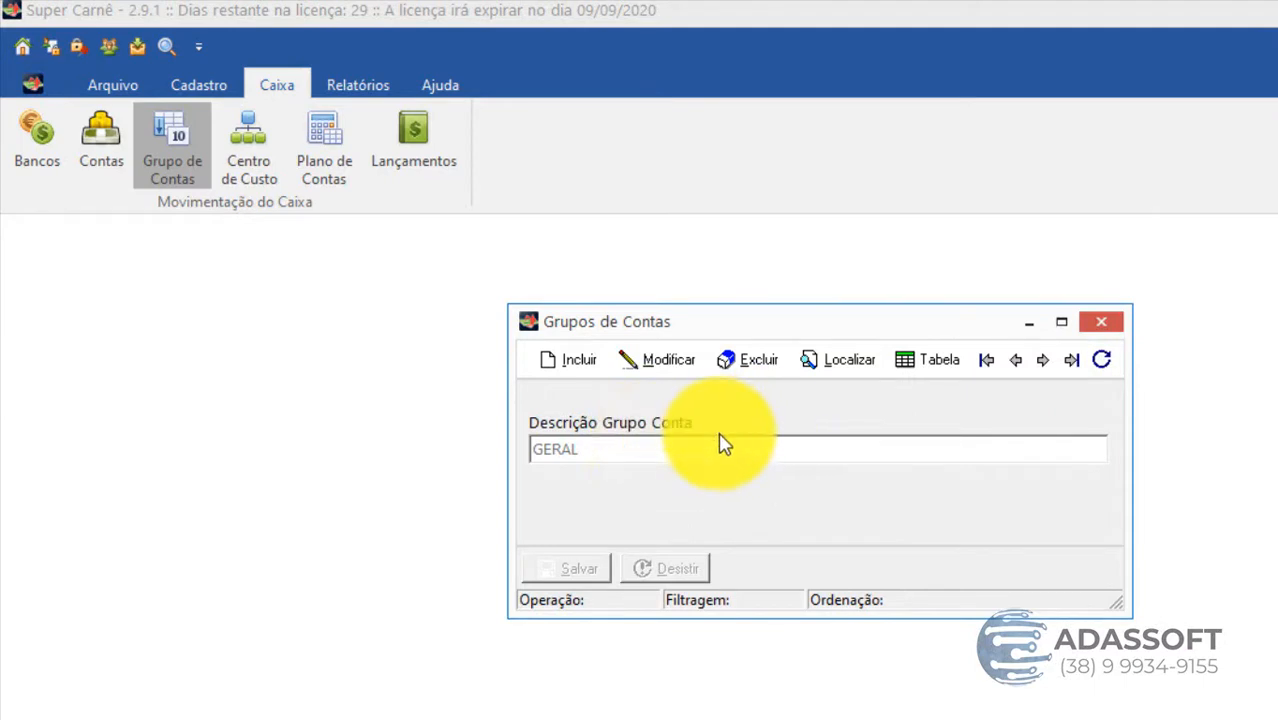
click(1091, 334)
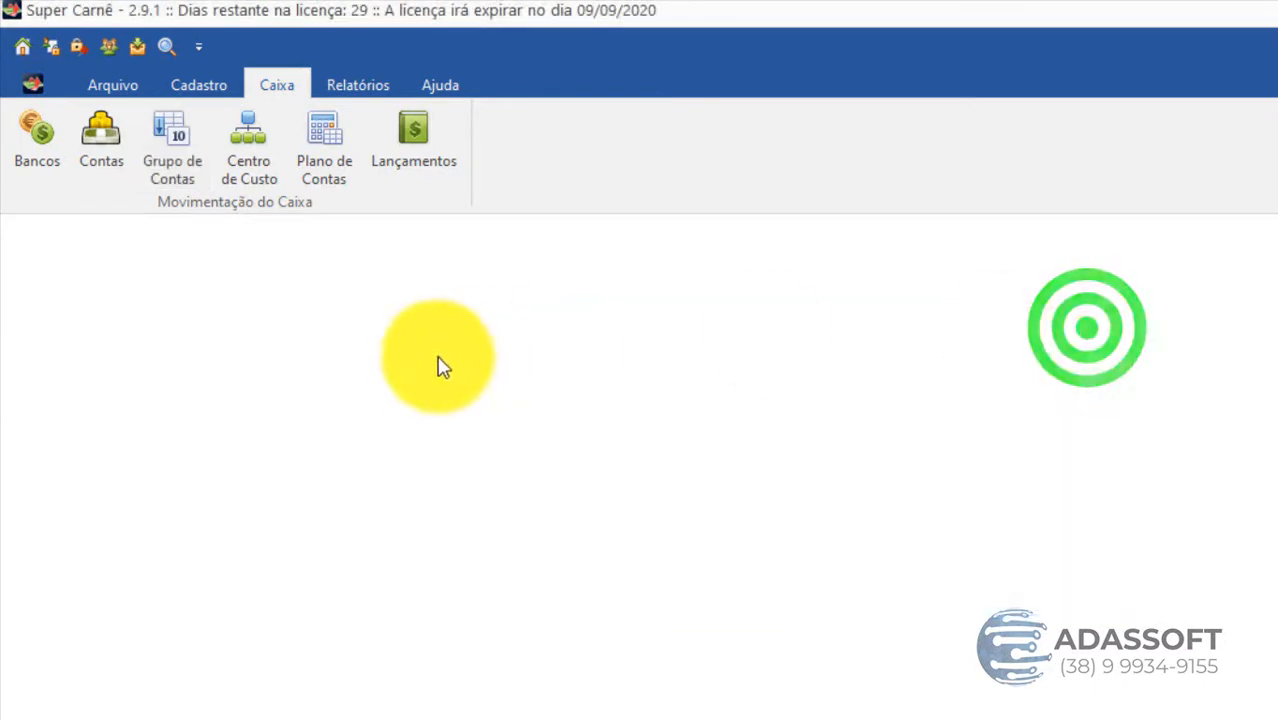
Review the cost centre register and the chart of accounts, closing each one without changes.
click(262, 158)
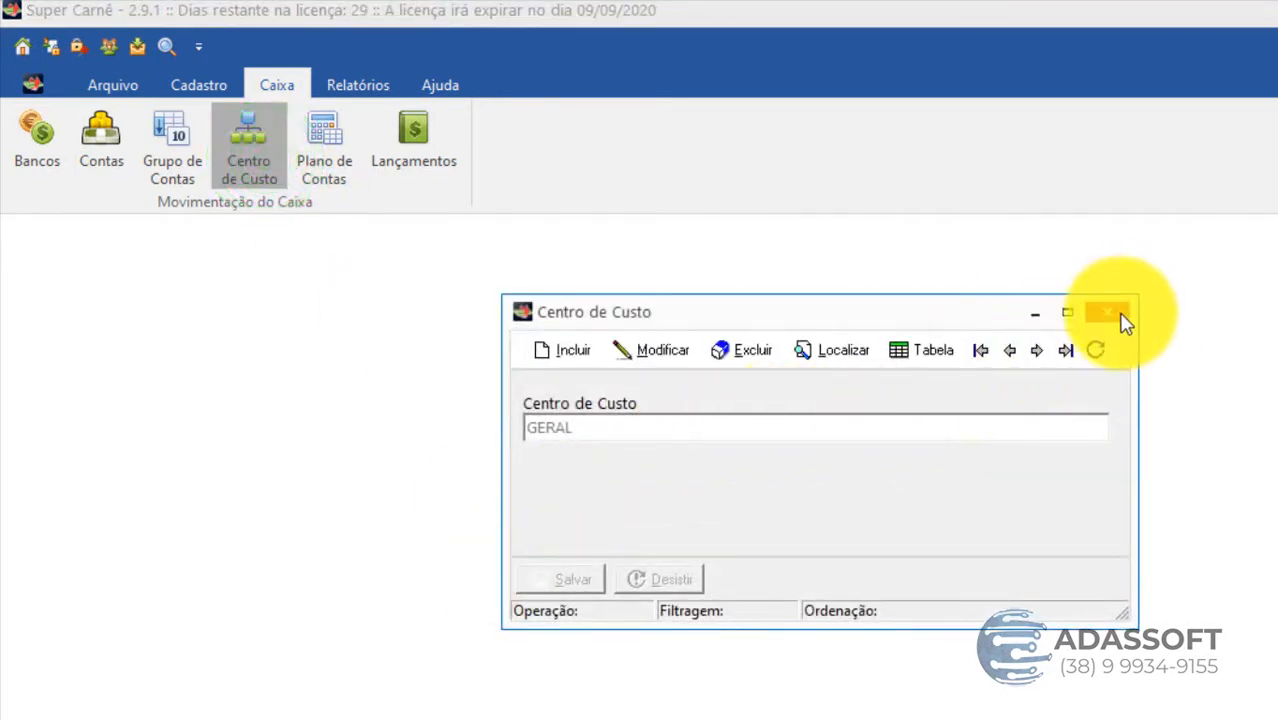
click(1120, 316)
click(330, 146)
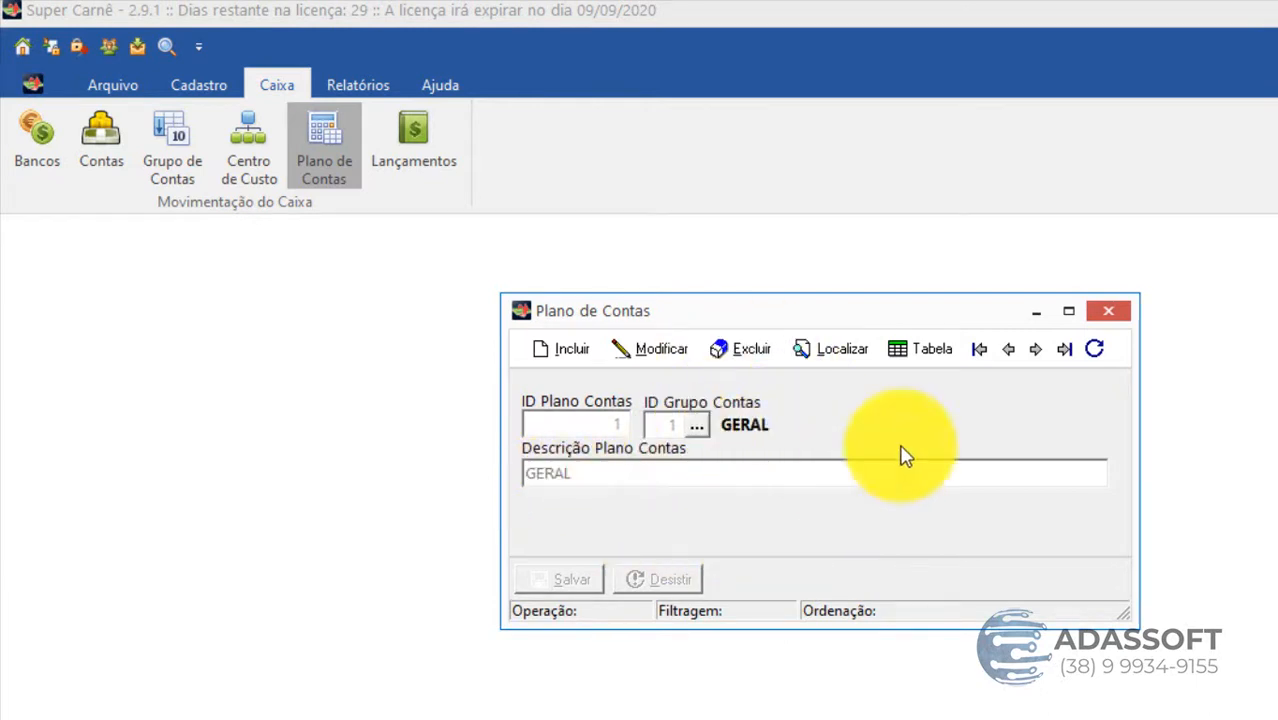
click(1120, 312)
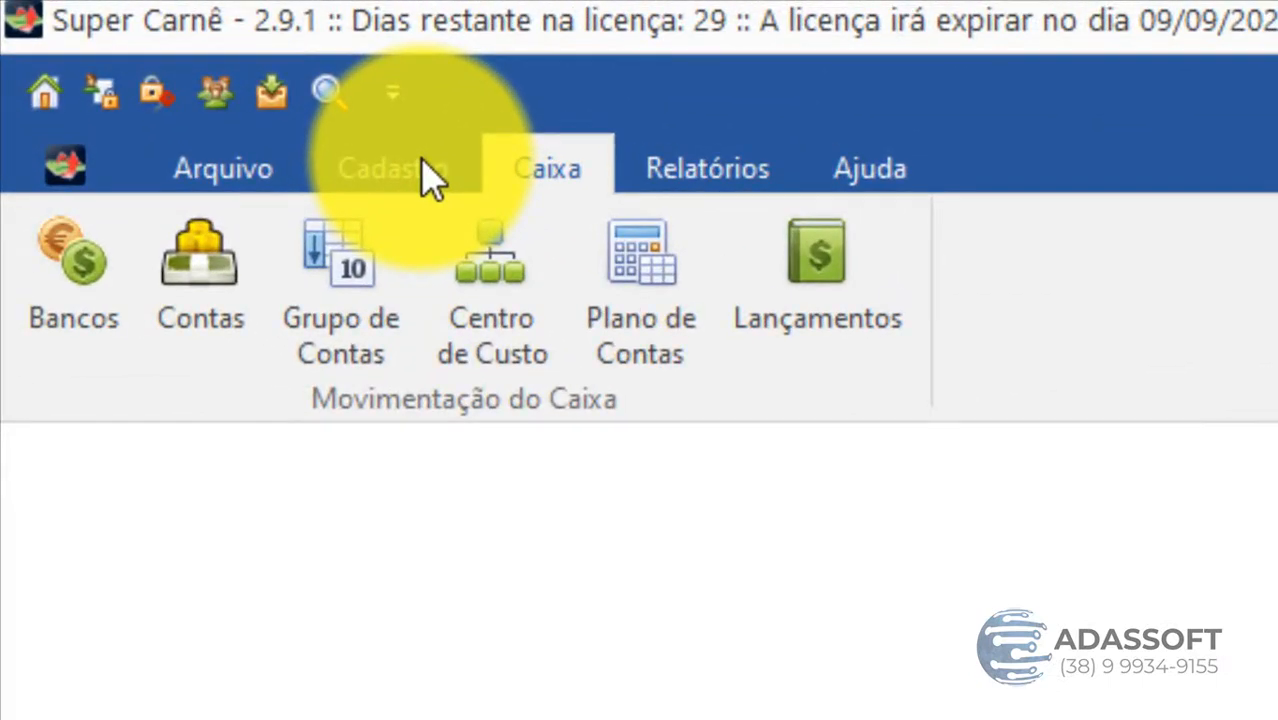
Open the carnê configuration and start a new record with code 1 and 10 instalments.
click(422, 172)
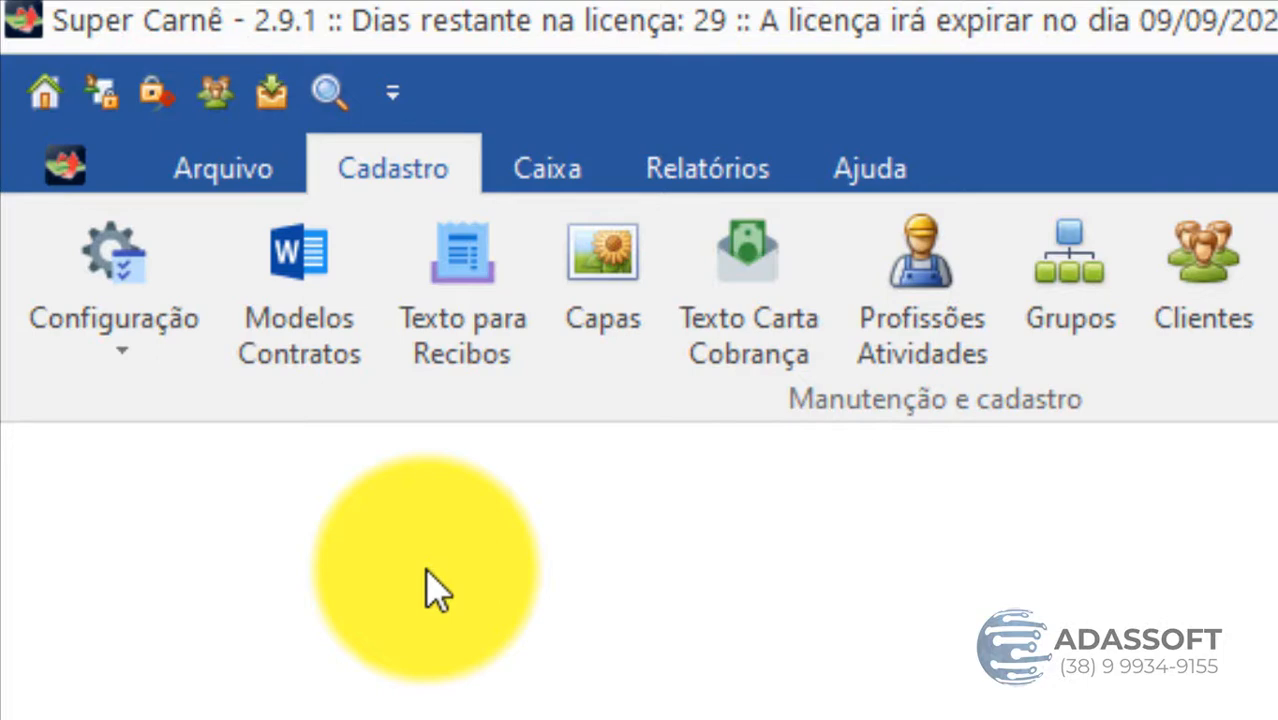
click(120, 300)
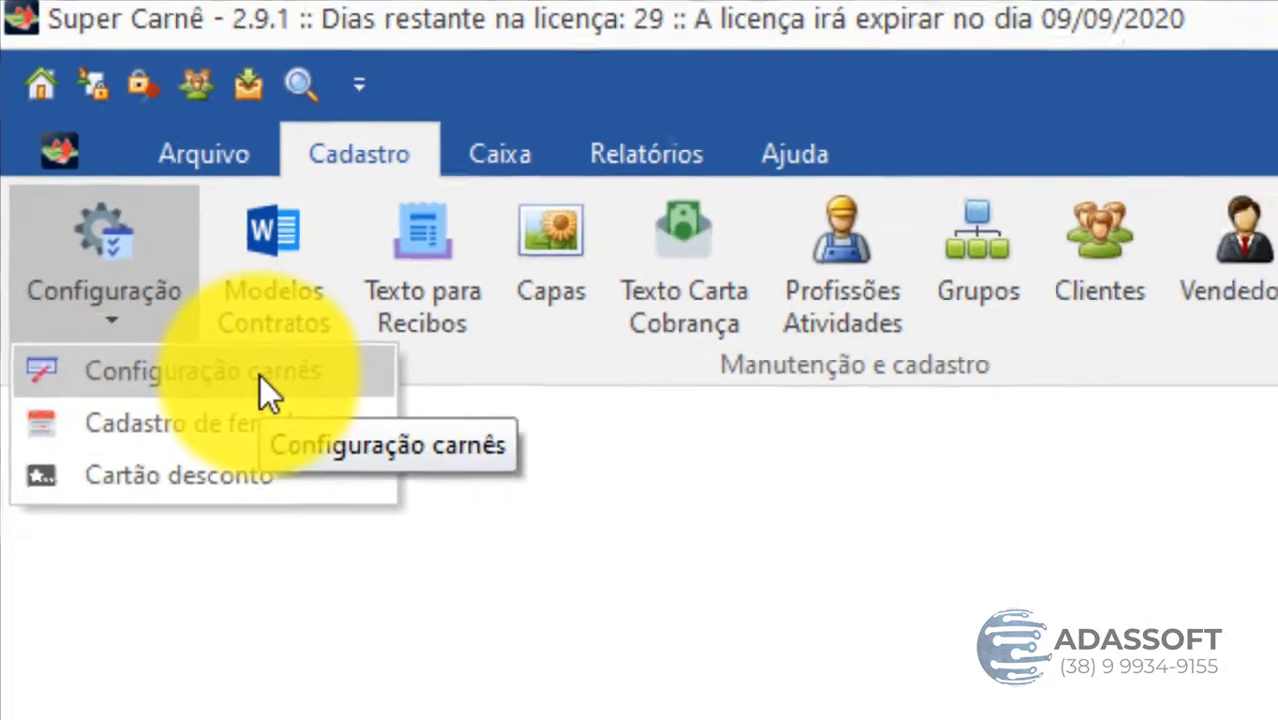
click(290, 430)
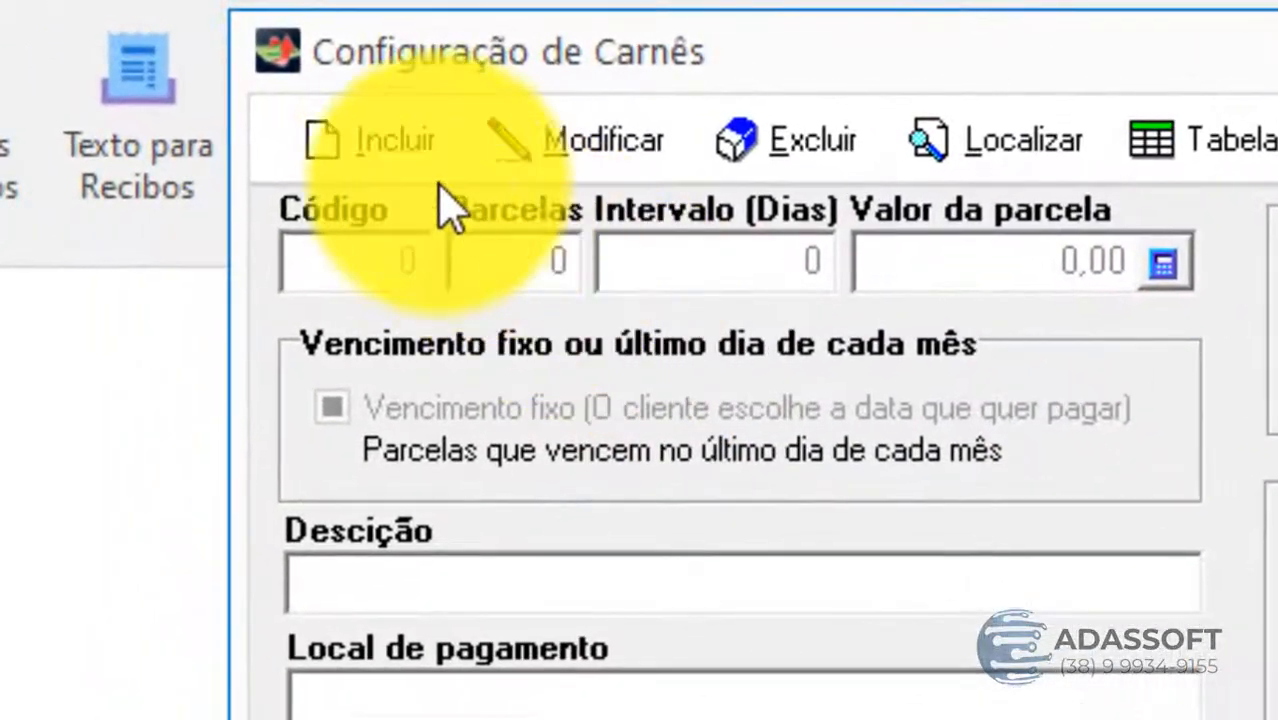
click(383, 143)
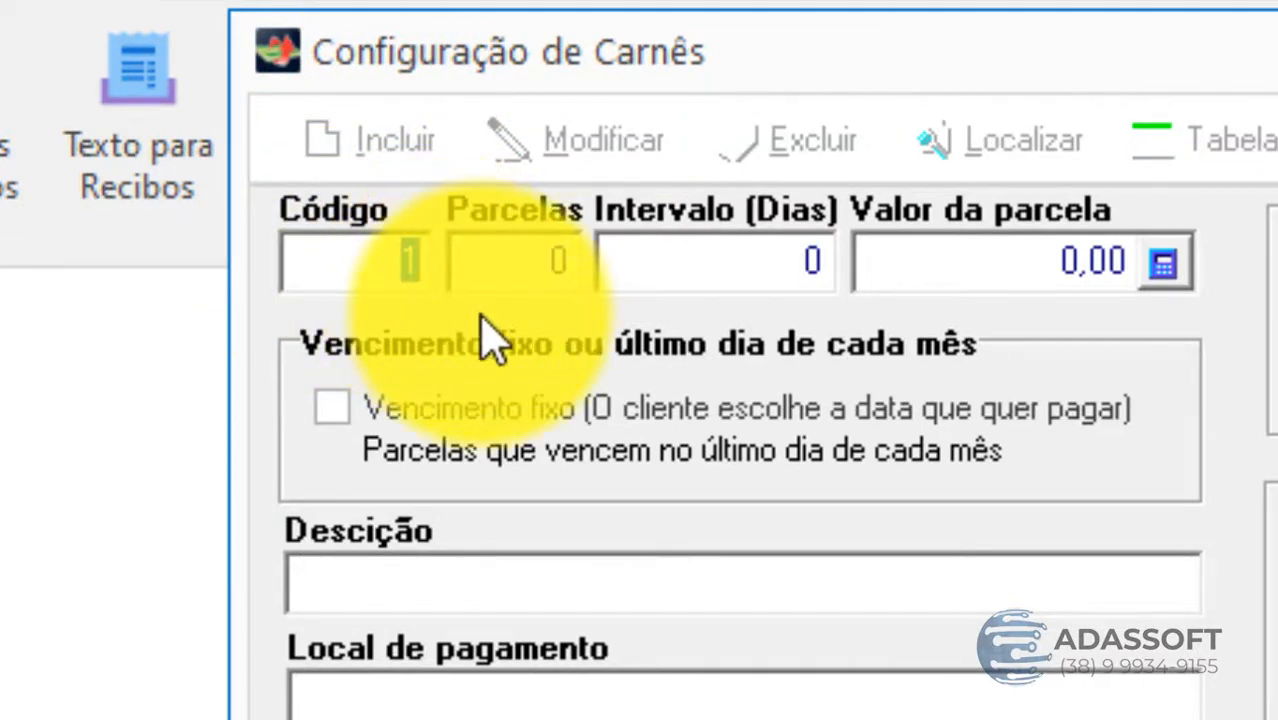
key(Tab)
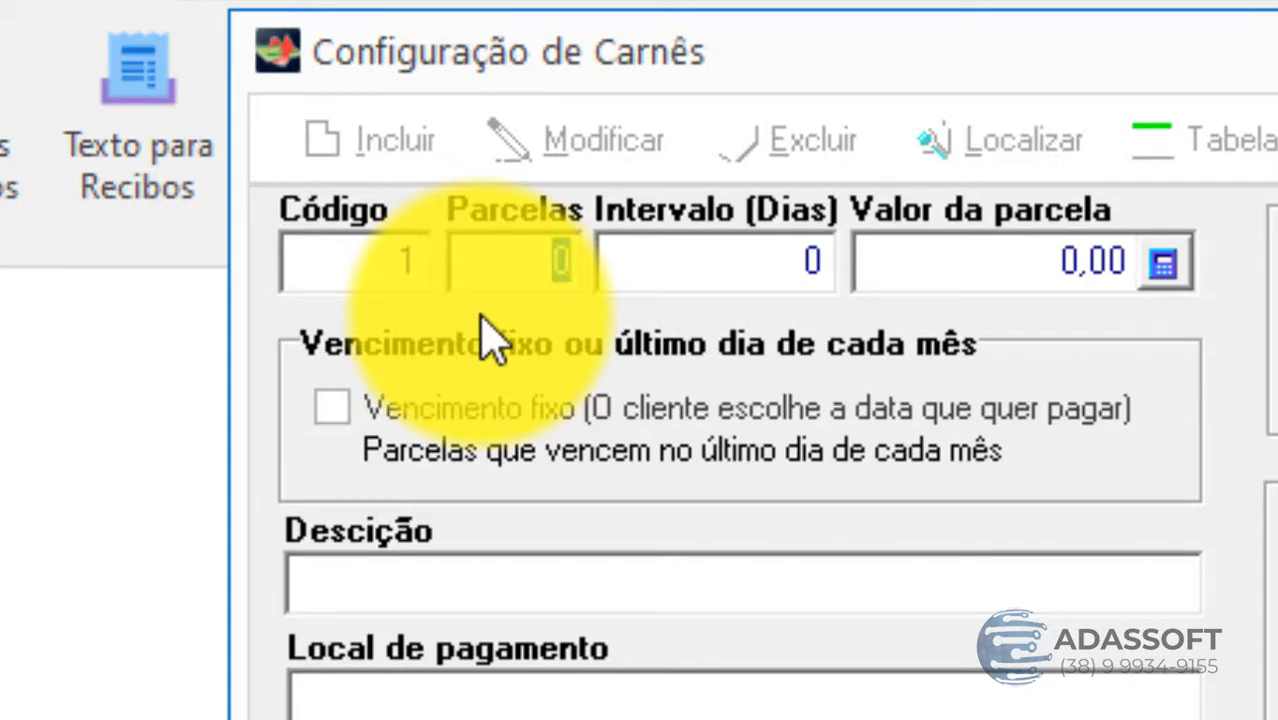
click(563, 258)
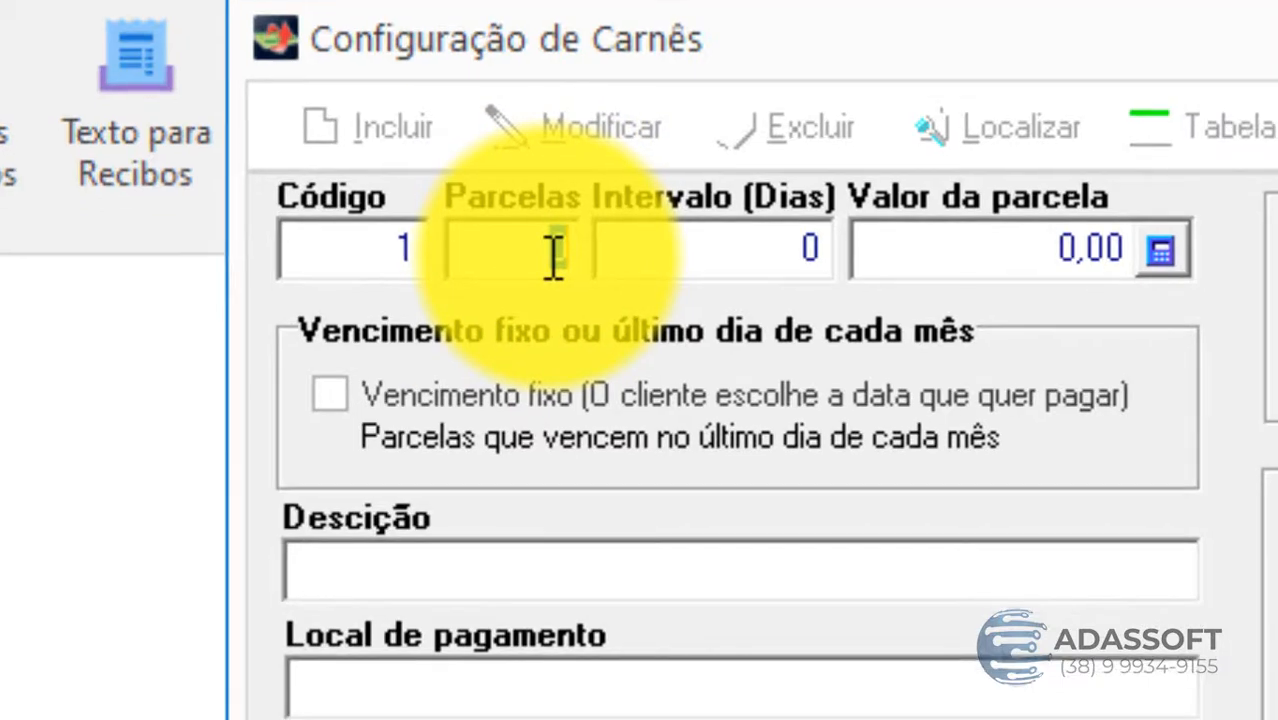
text(12)
key(Tab)
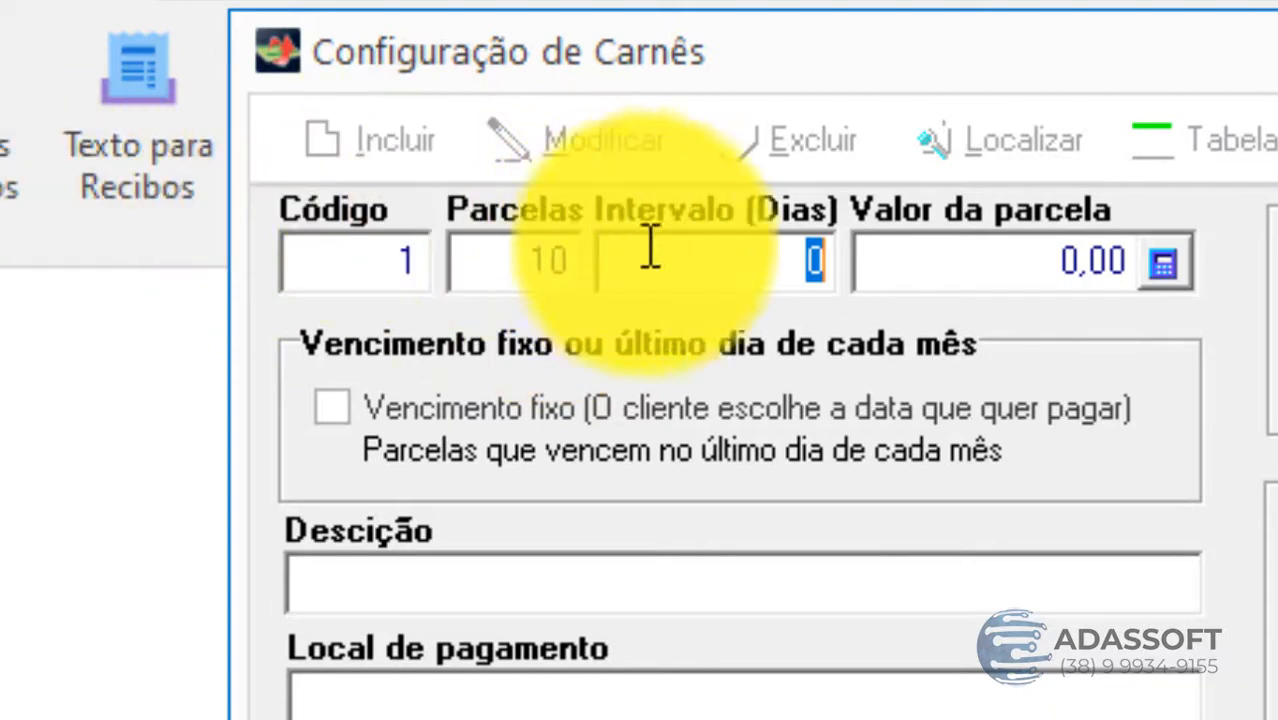
Enable the fixed due date chosen by the client, keeping the interval at 0 days, and set the instalment value to 150,00.
click(775, 263)
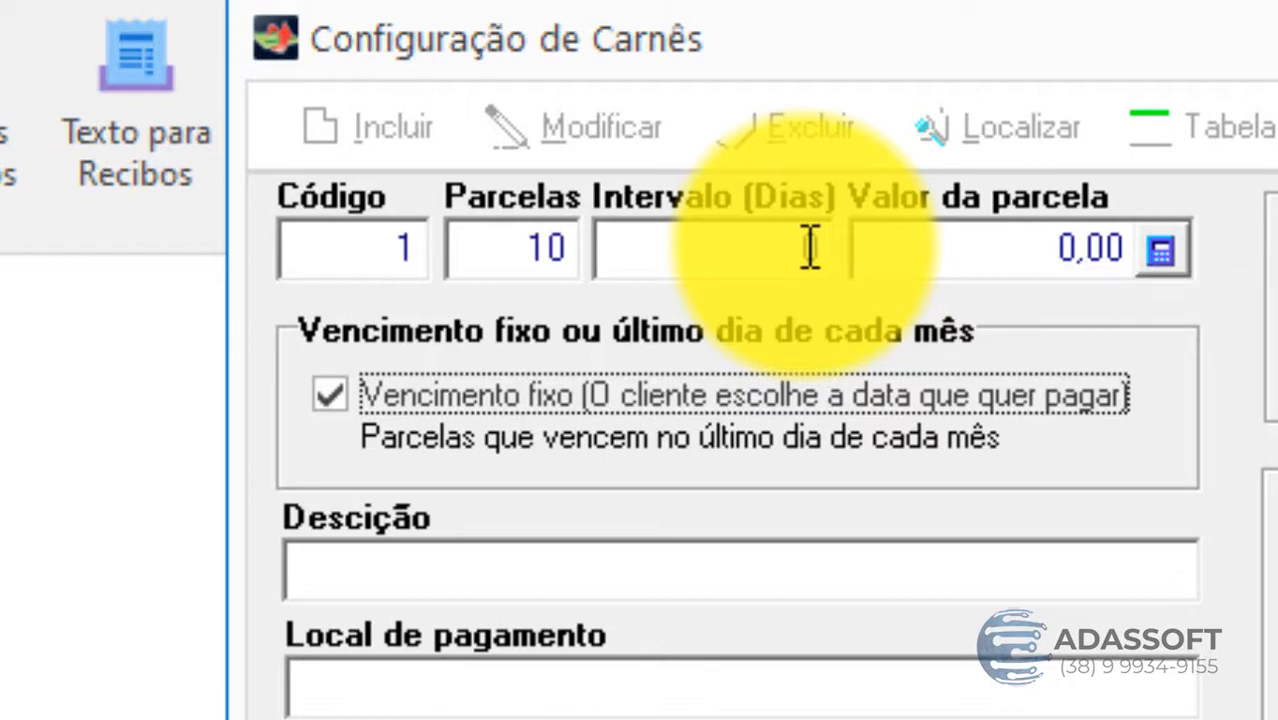
click(810, 248)
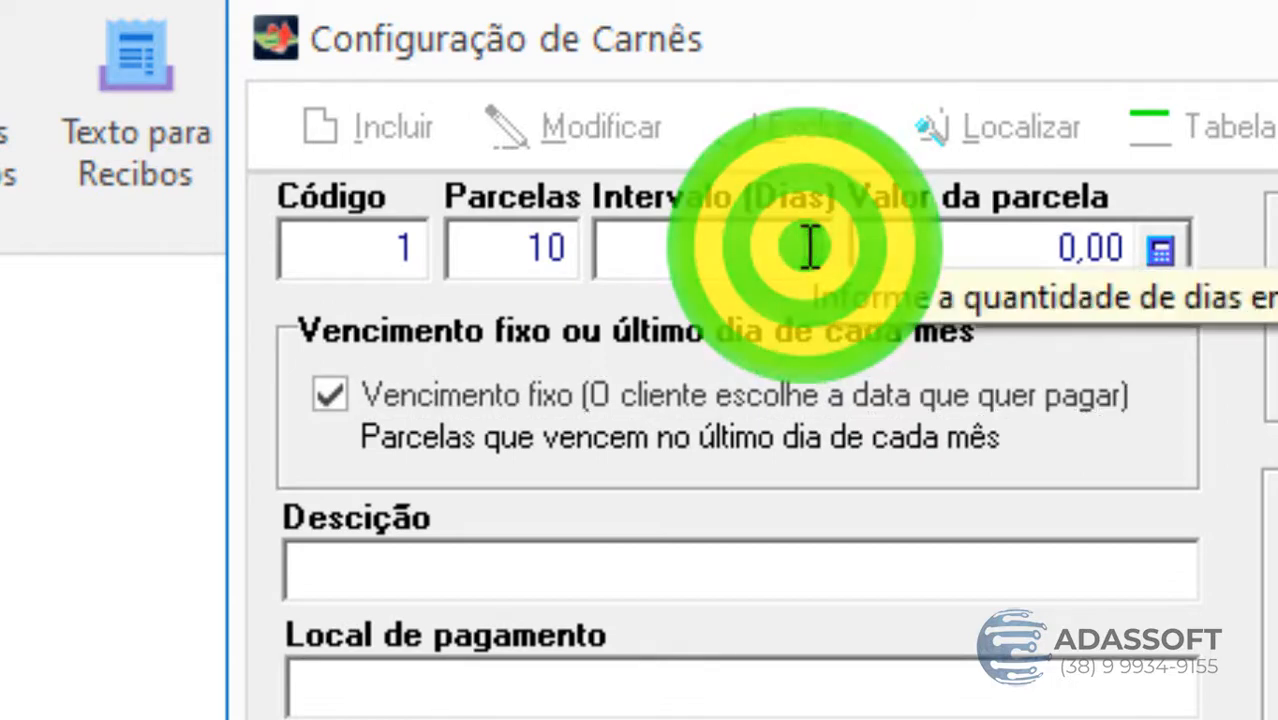
key(Tab)
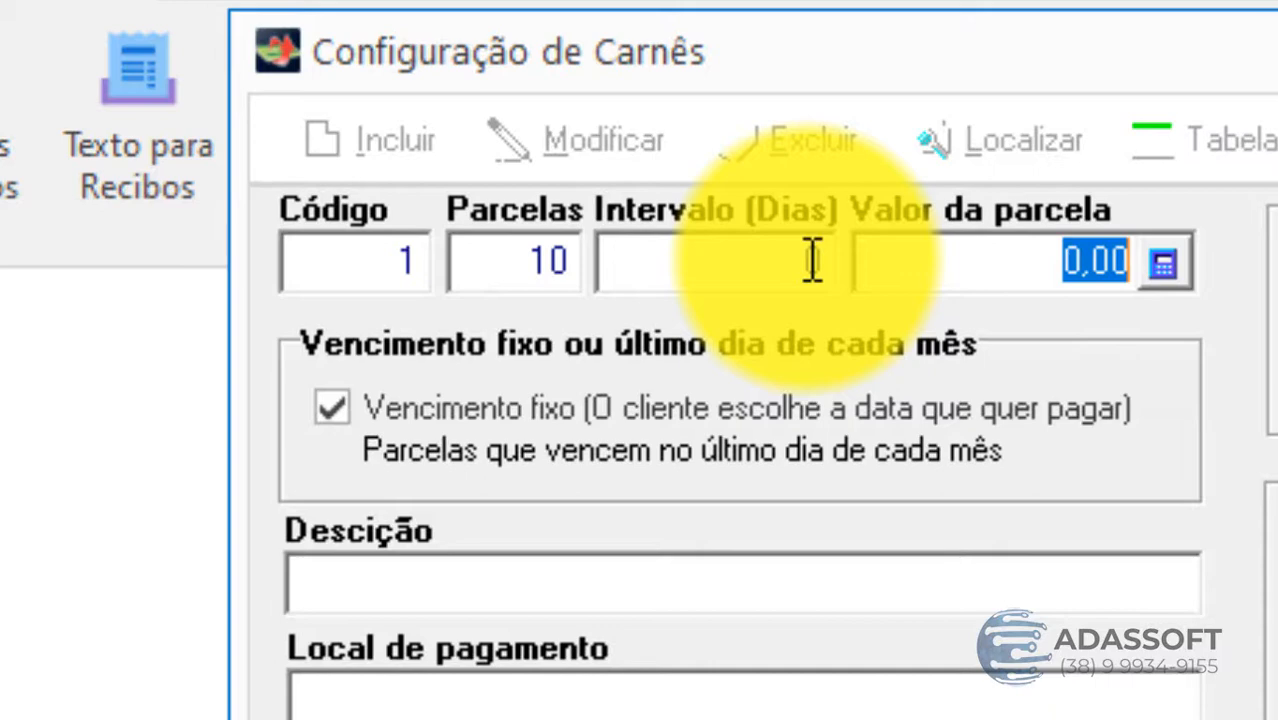
text(150)
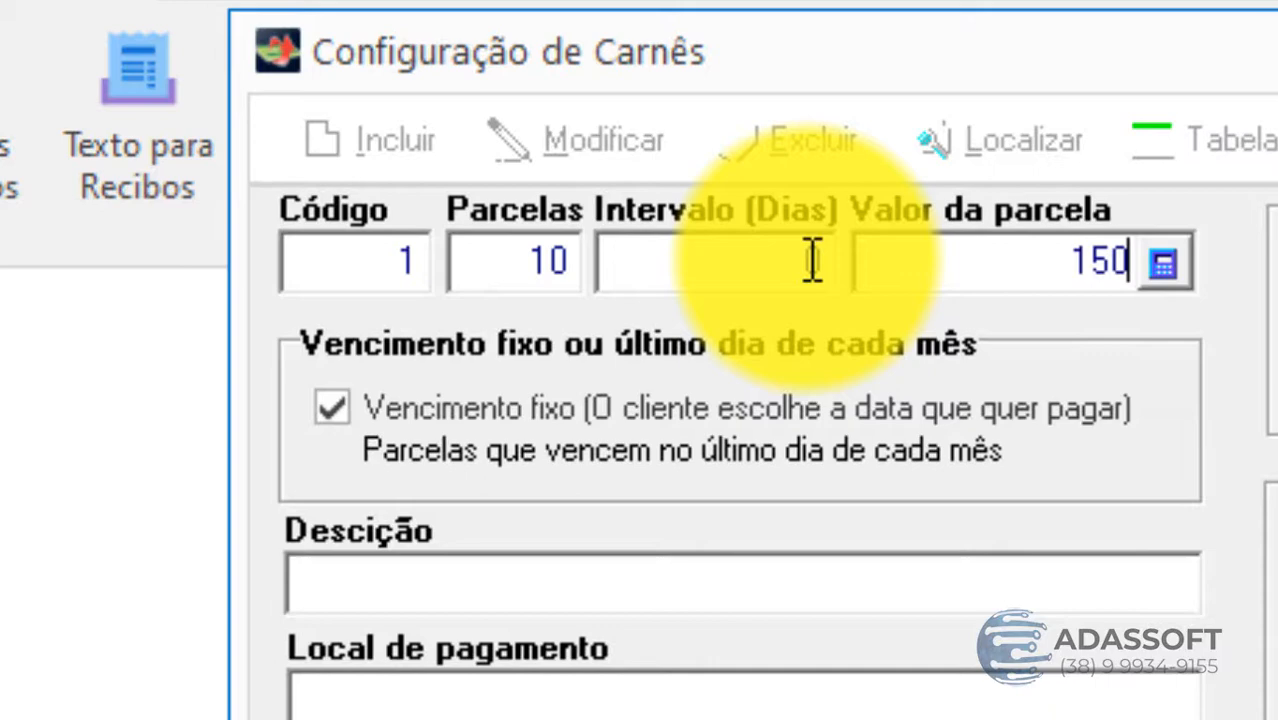
key(Tab)
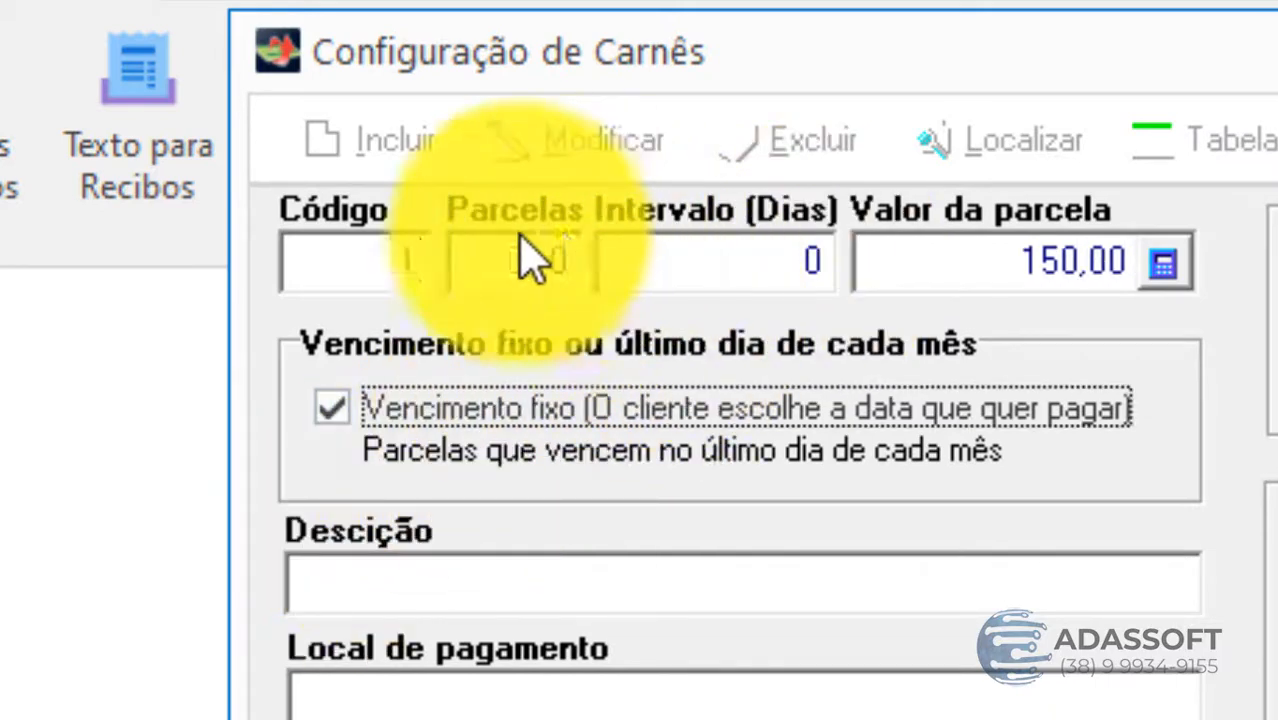
Enter "Carnê 10 parcelas" as the description of the carnê configuration.
click(614, 576)
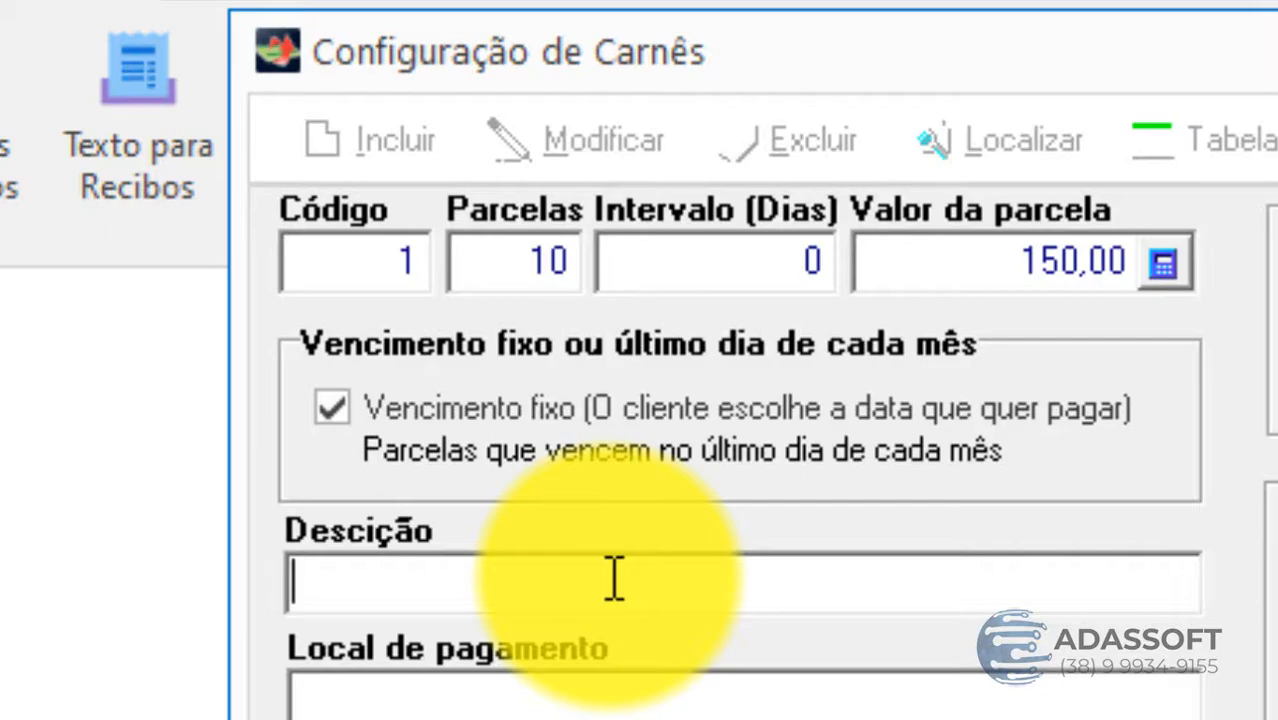
text(Carnê )
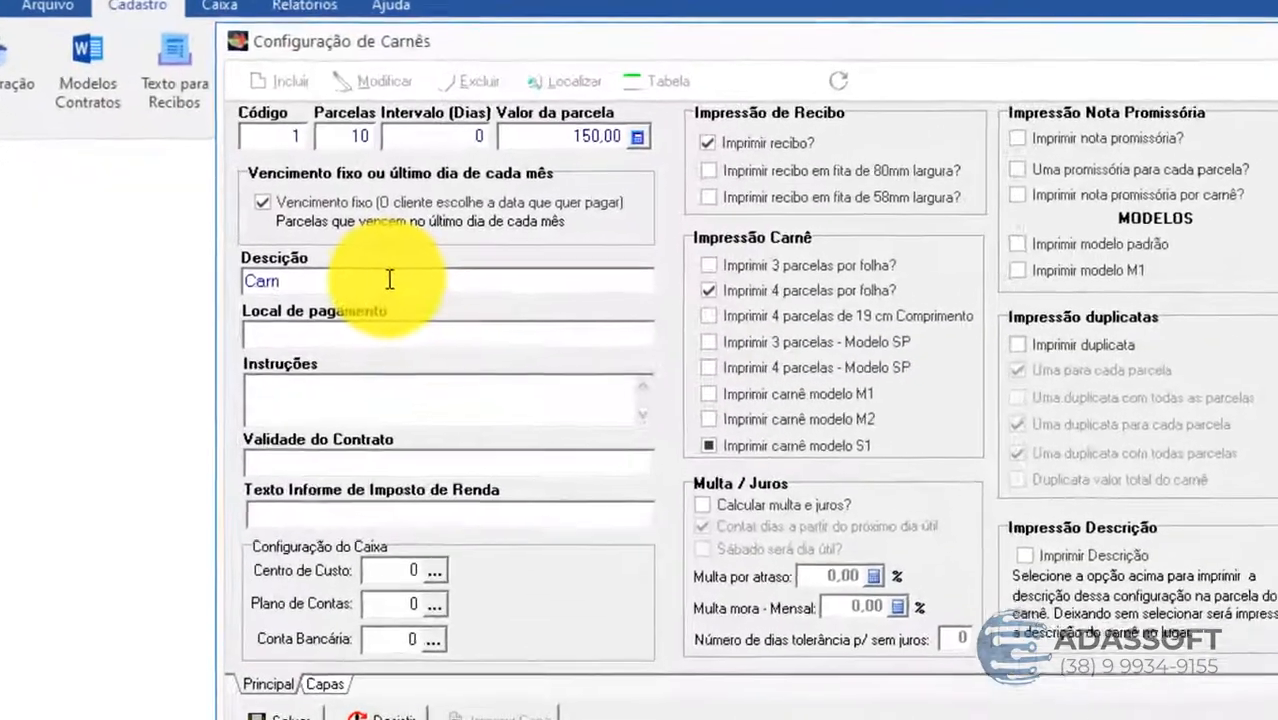
text(10)
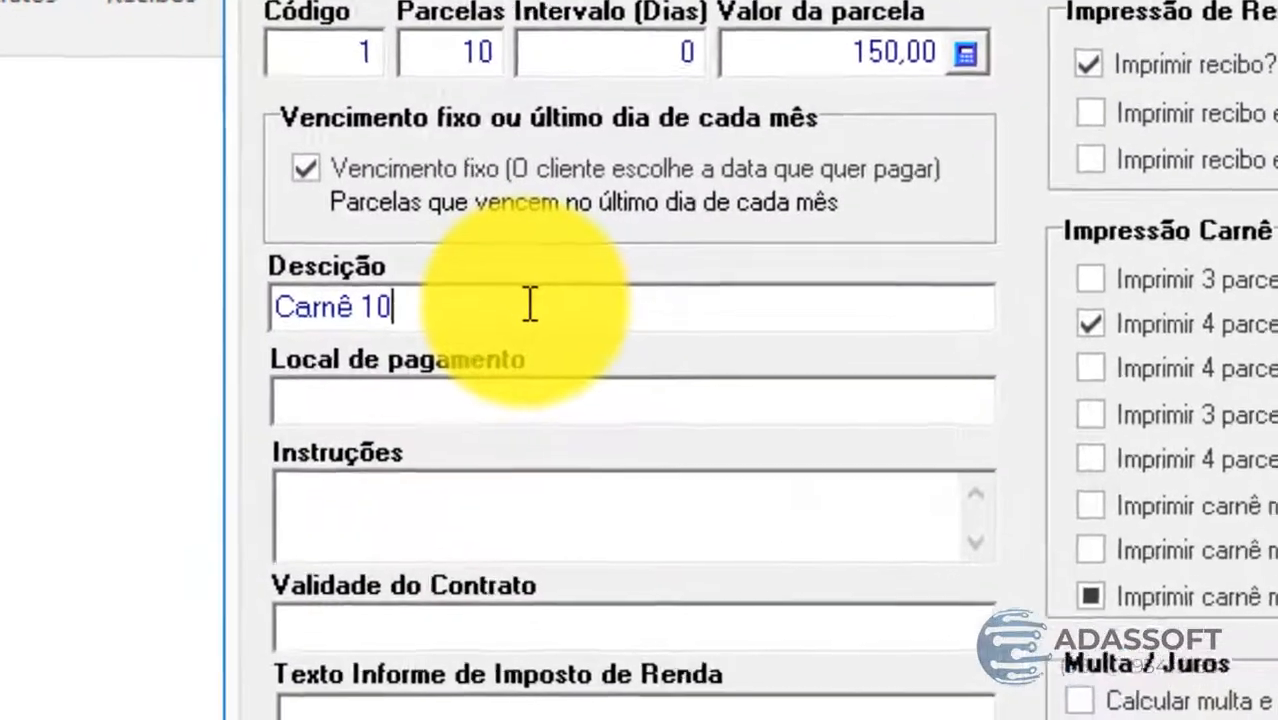
text( par)
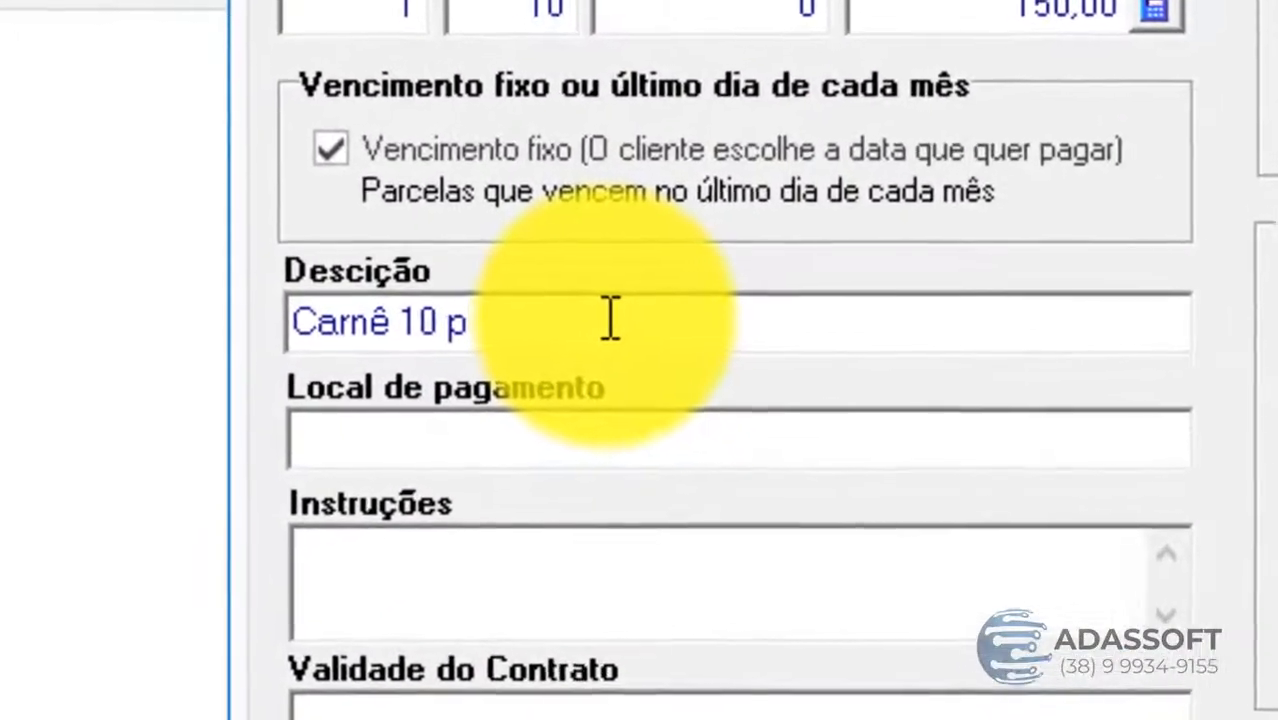
text(ce)
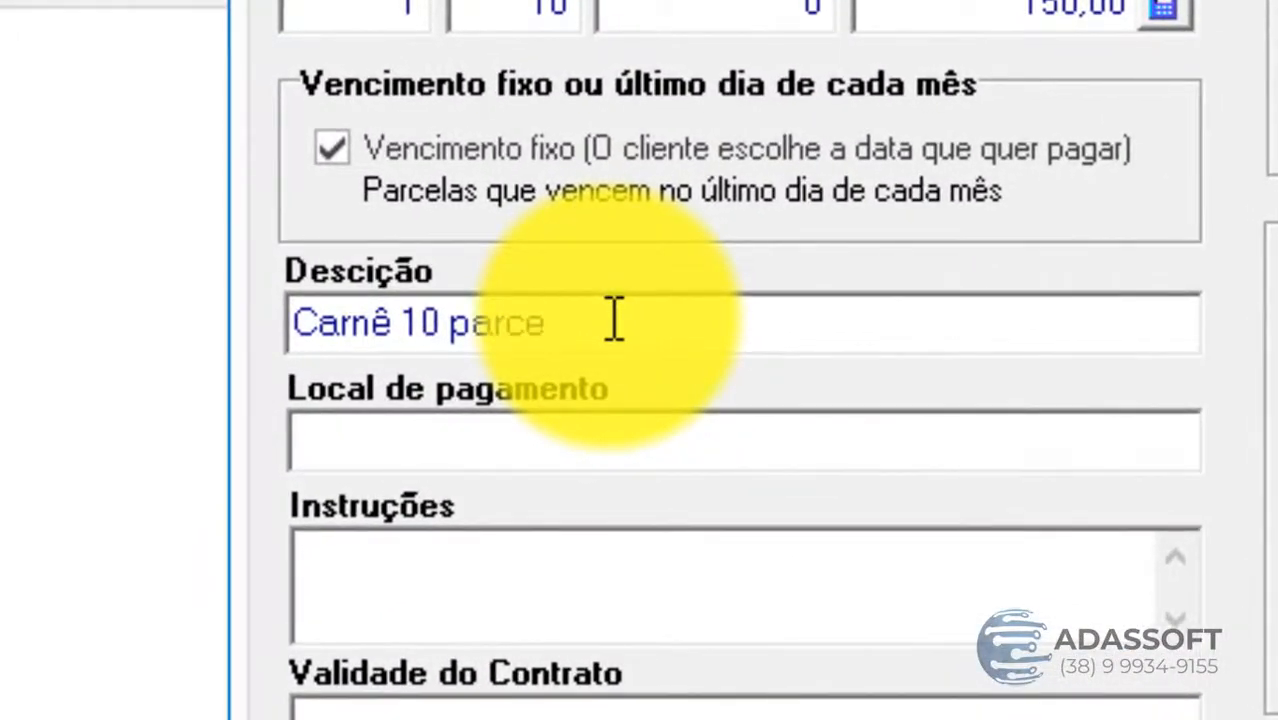
text(las)
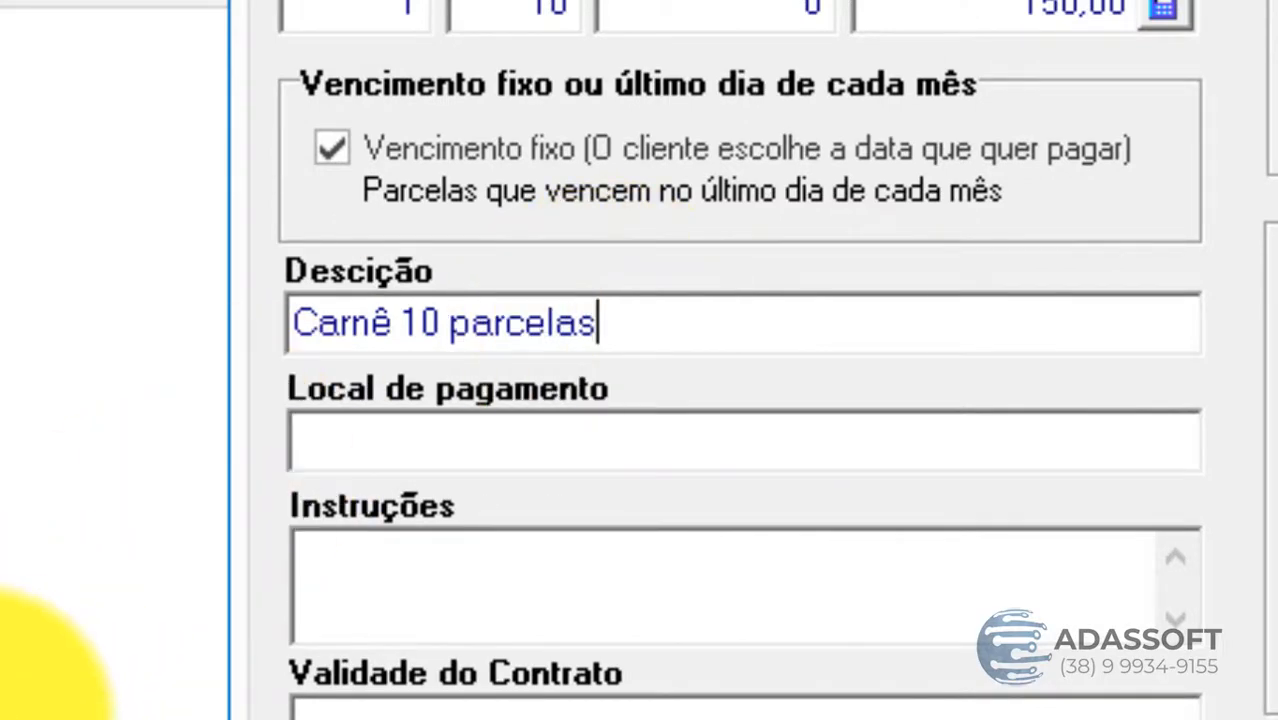
Set the payment location of the carnê to "Na própria loja".
click(635, 449)
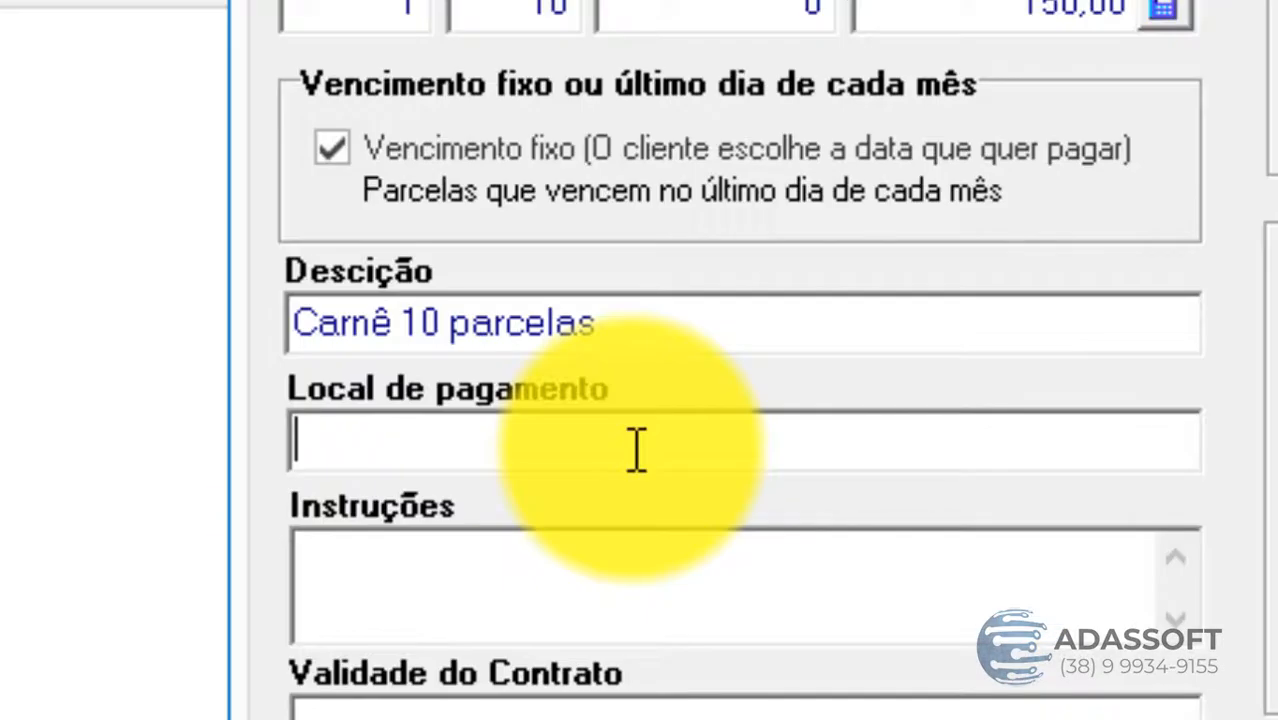
text(Na p)
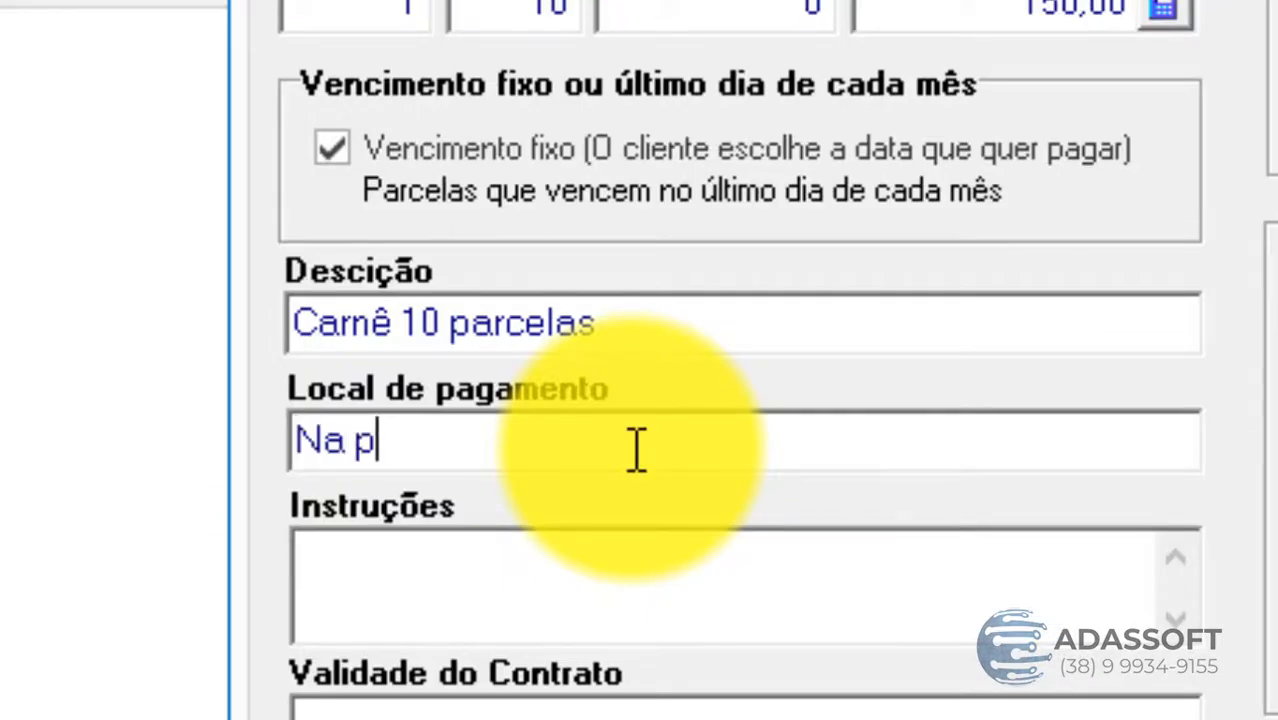
text(rópria loja)
key(Tab)
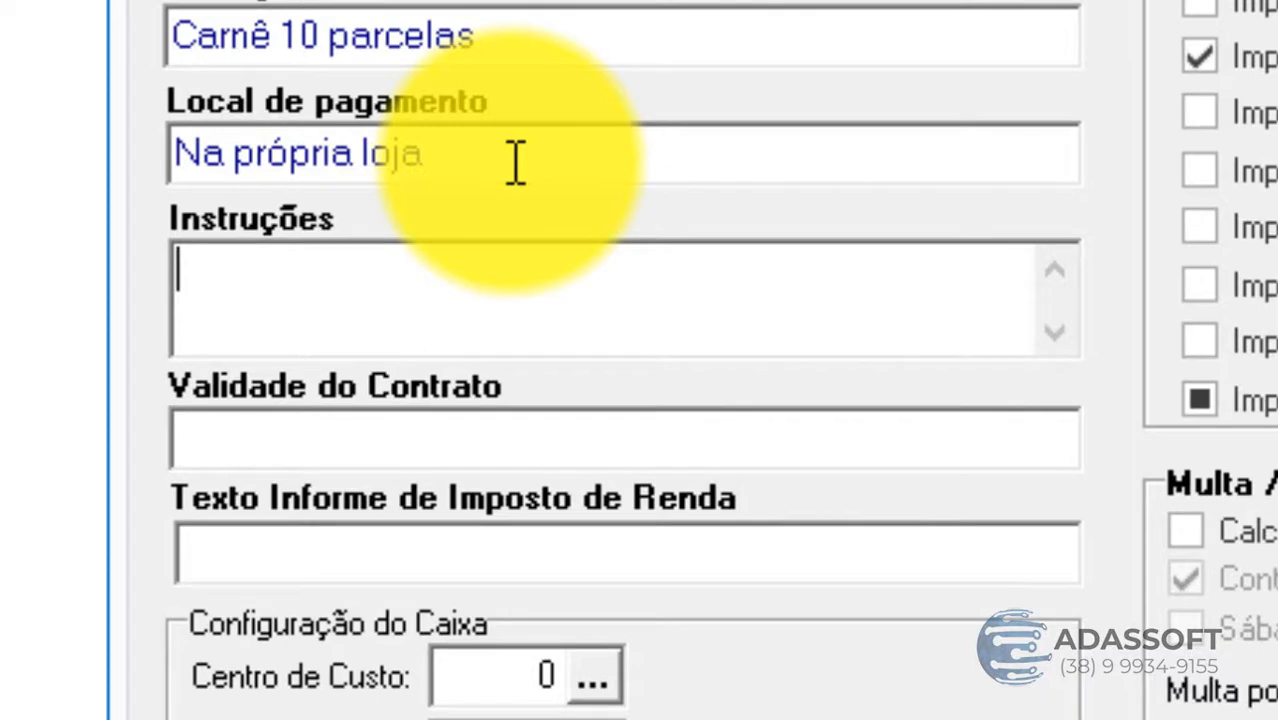
Enter the instructions "Multa por atraso 2%" and "Multa mora 2% ao mês..." on separate lines, and set the contract validity to "01 ano".
text(Multa por atraso 2% Multa mora)
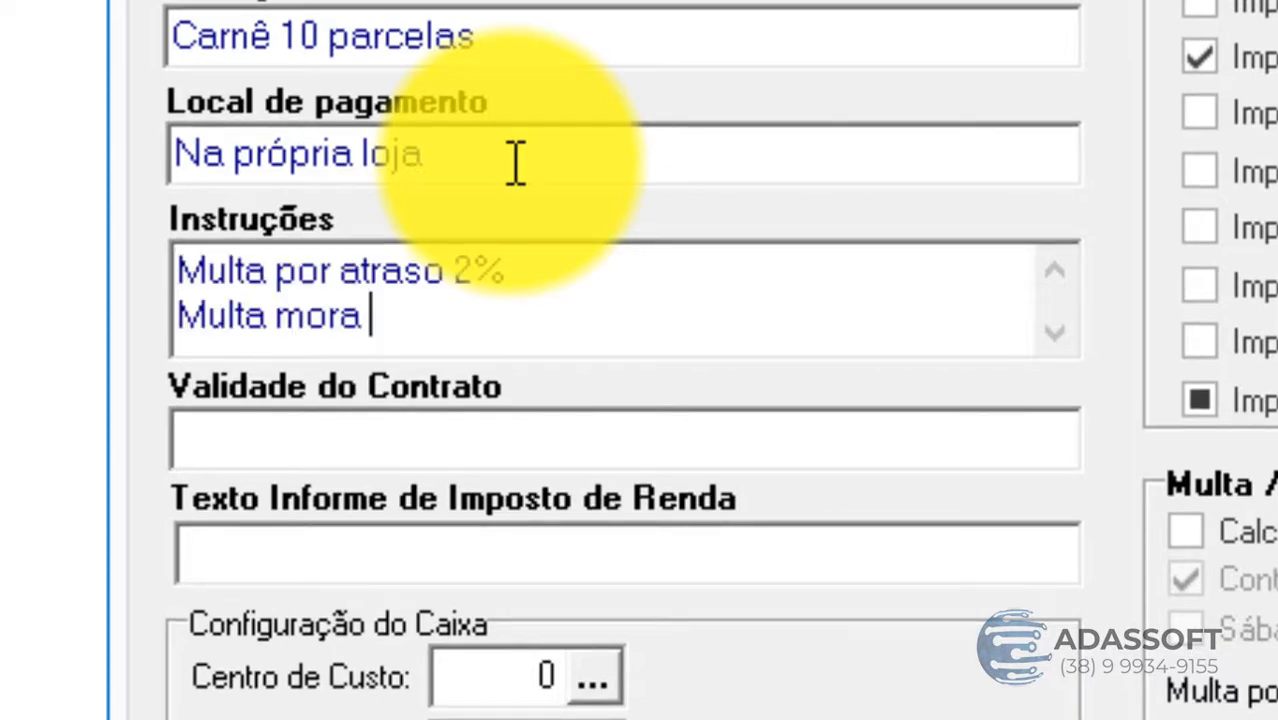
text(2% ao )
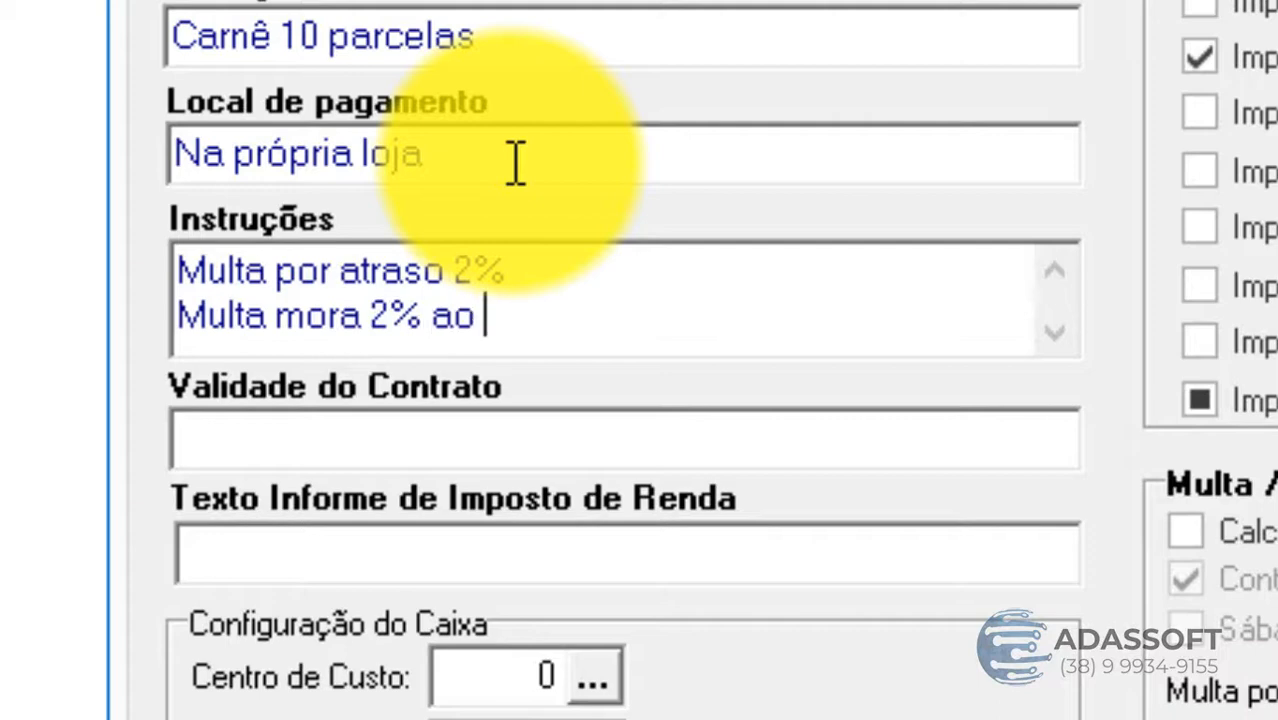
text(mês...)
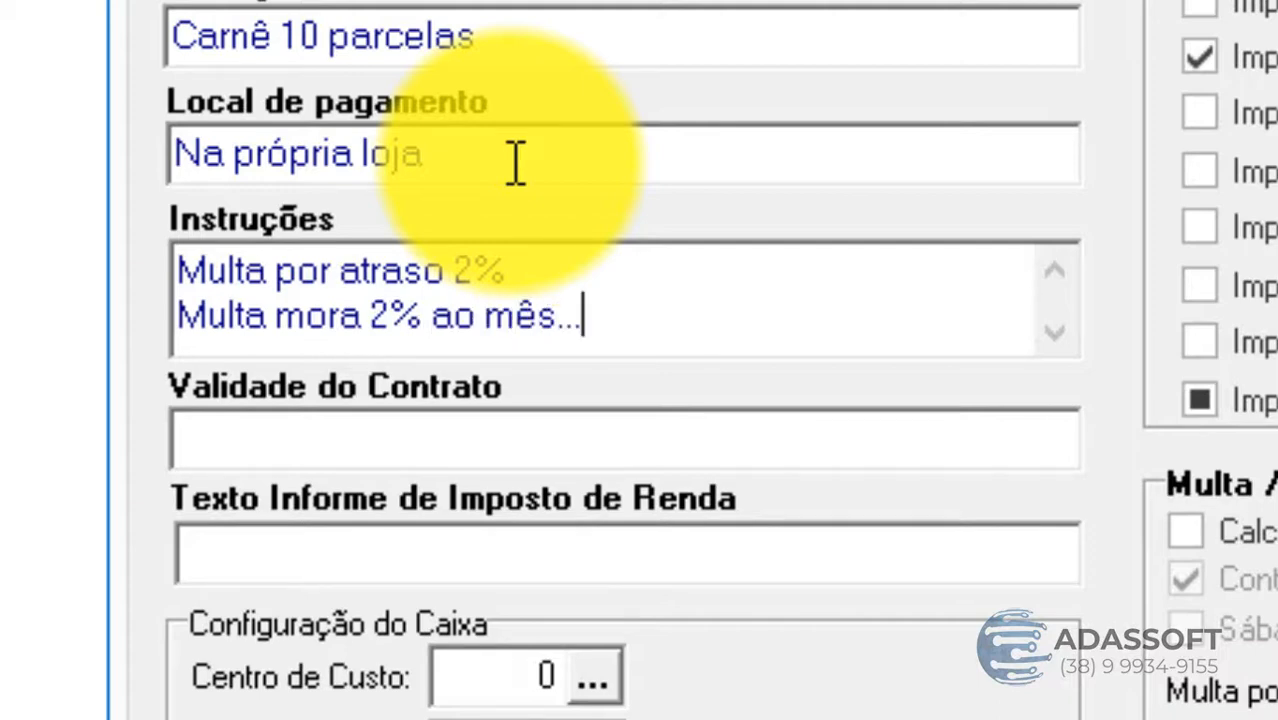
click(443, 445)
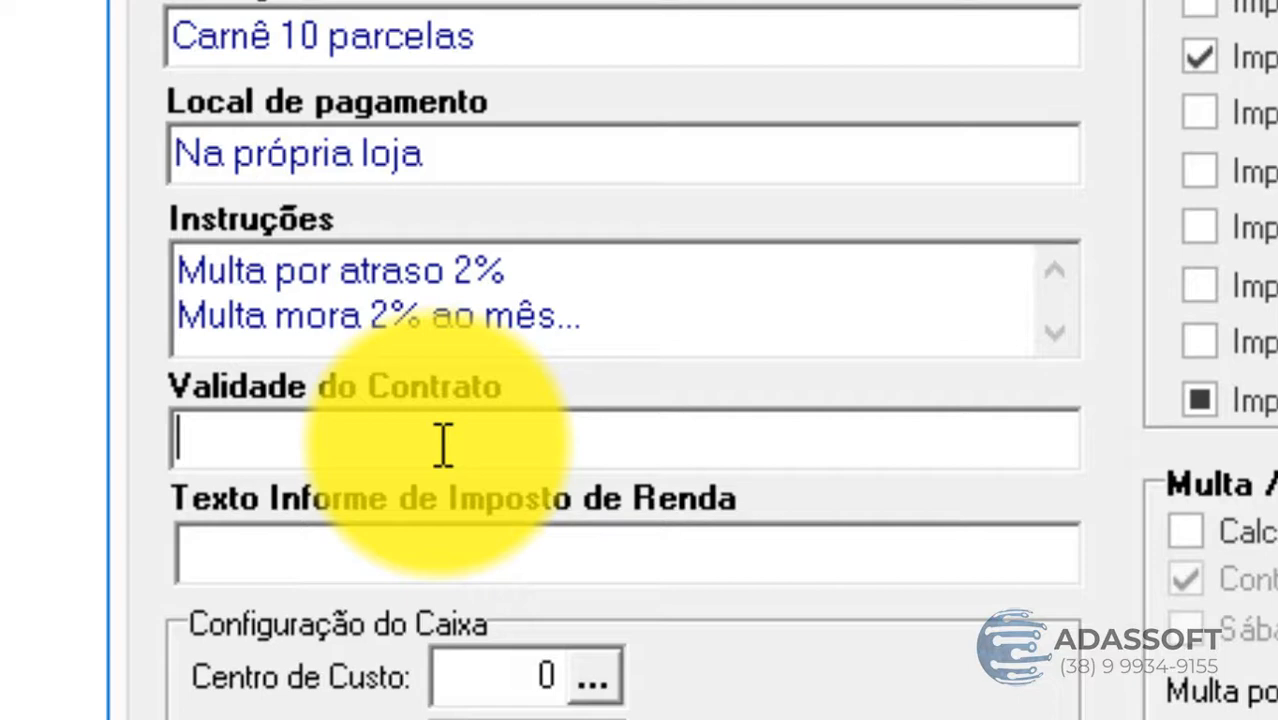
text(01 ano)
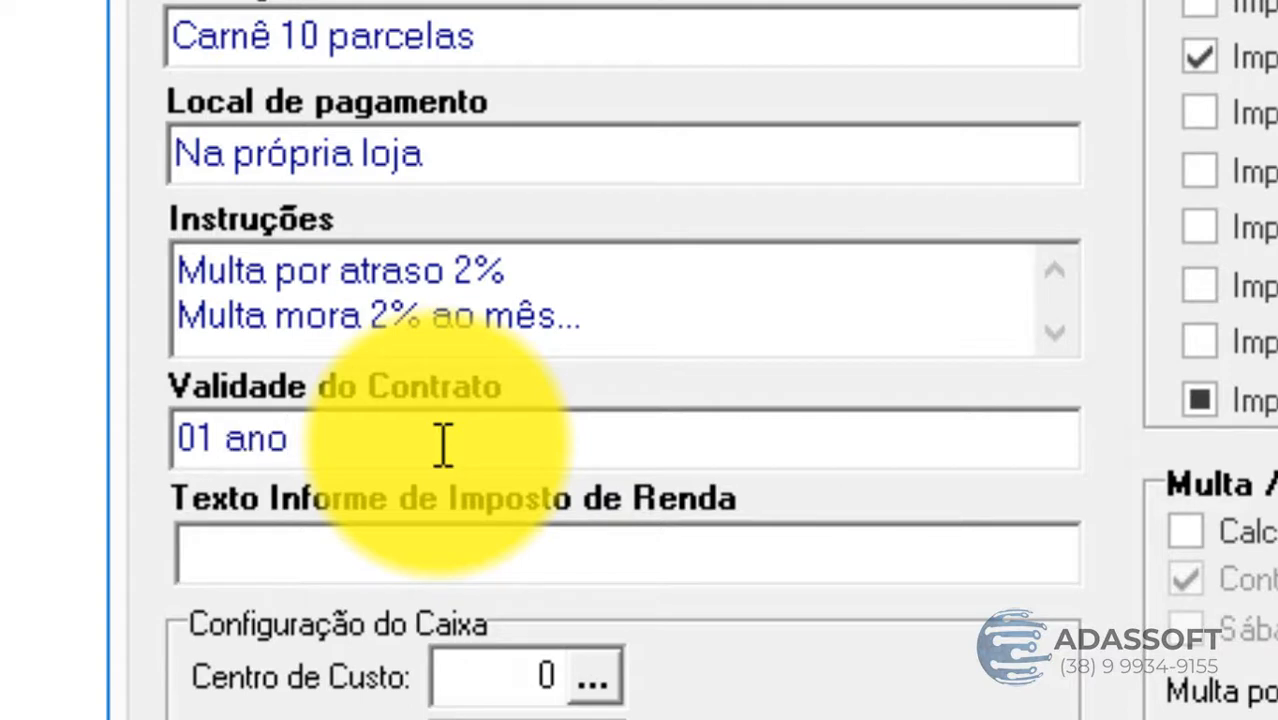
Leave the income tax statement text blank and assign the cost centre GERAL in the carnê's cash configuration.
click(371, 560)
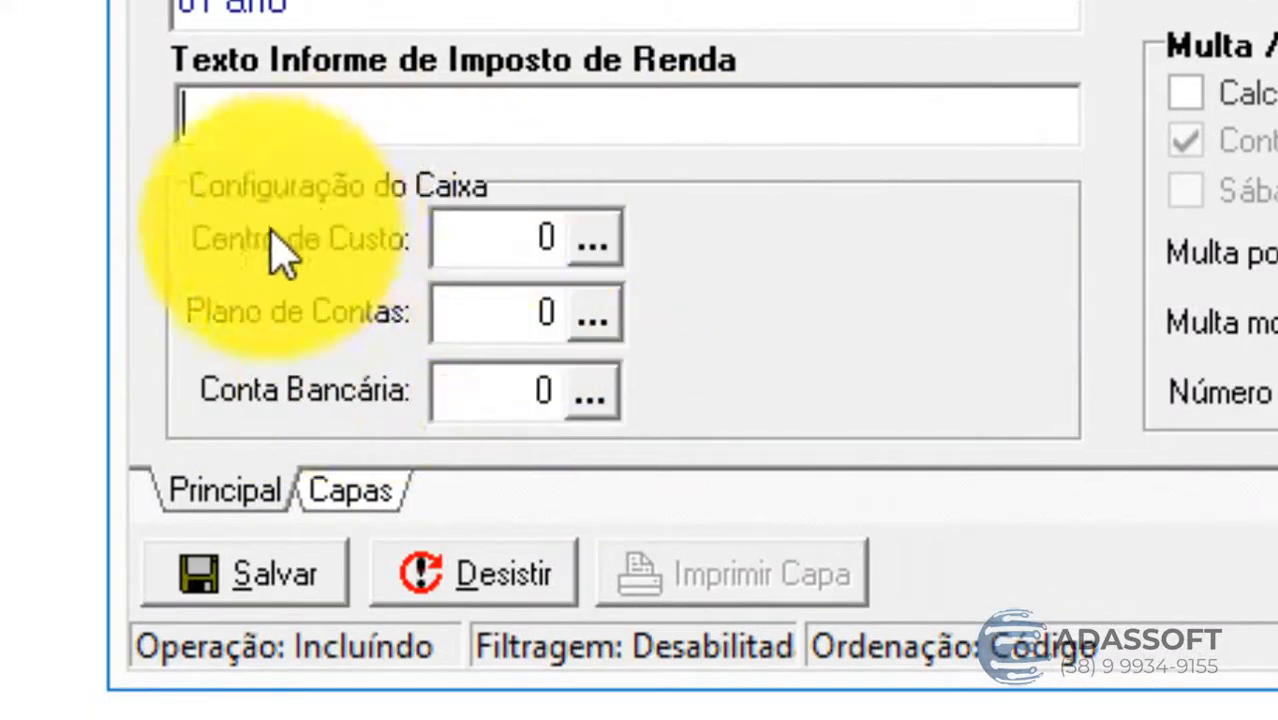
click(546, 222)
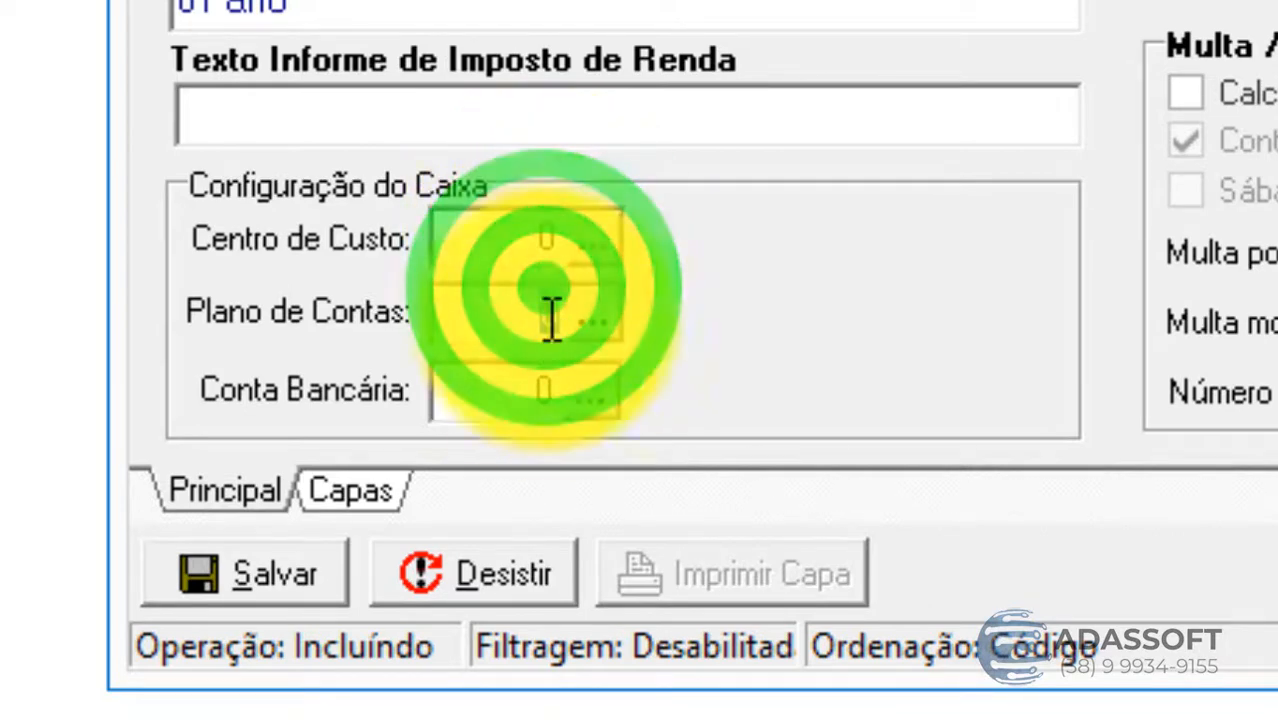
click(553, 390)
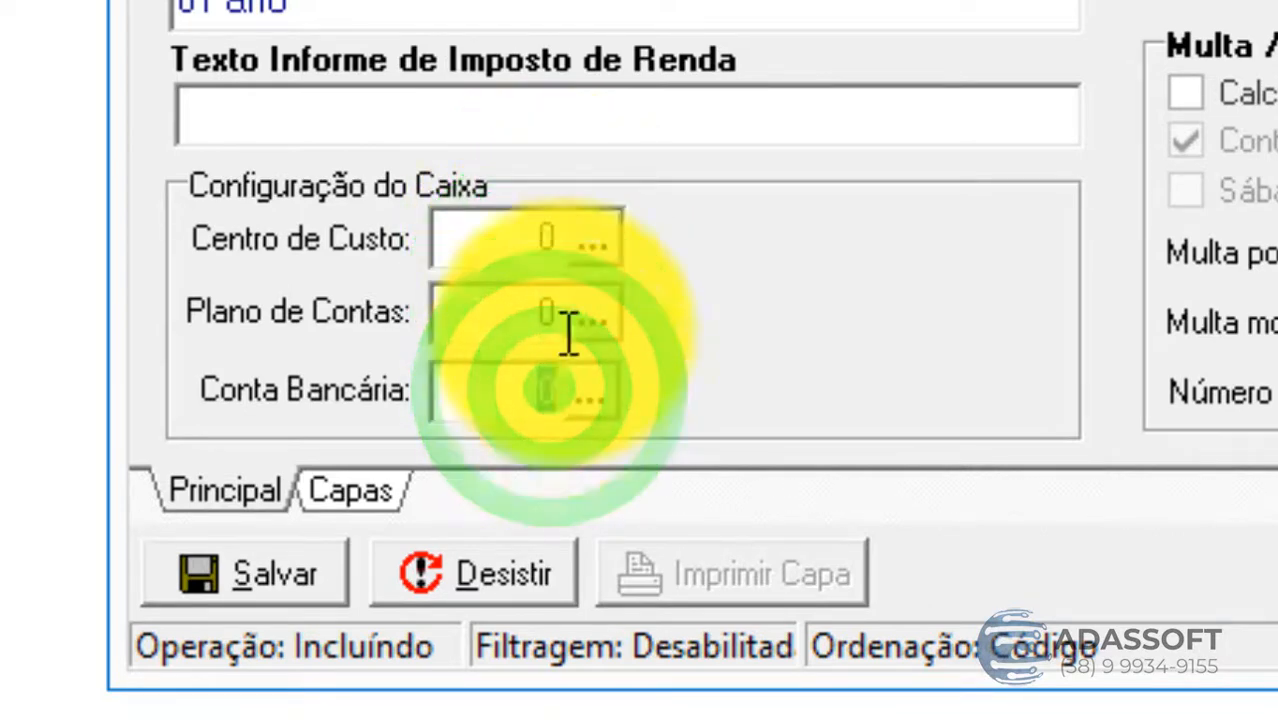
click(556, 235)
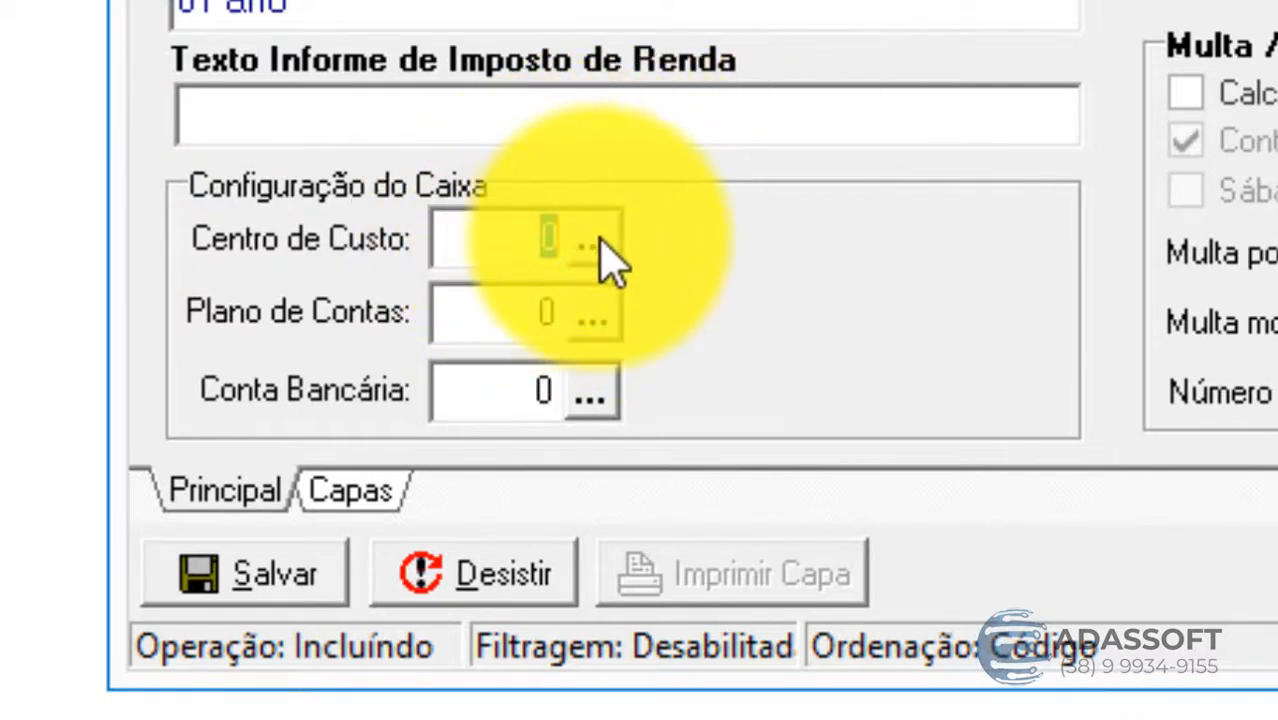
click(600, 240)
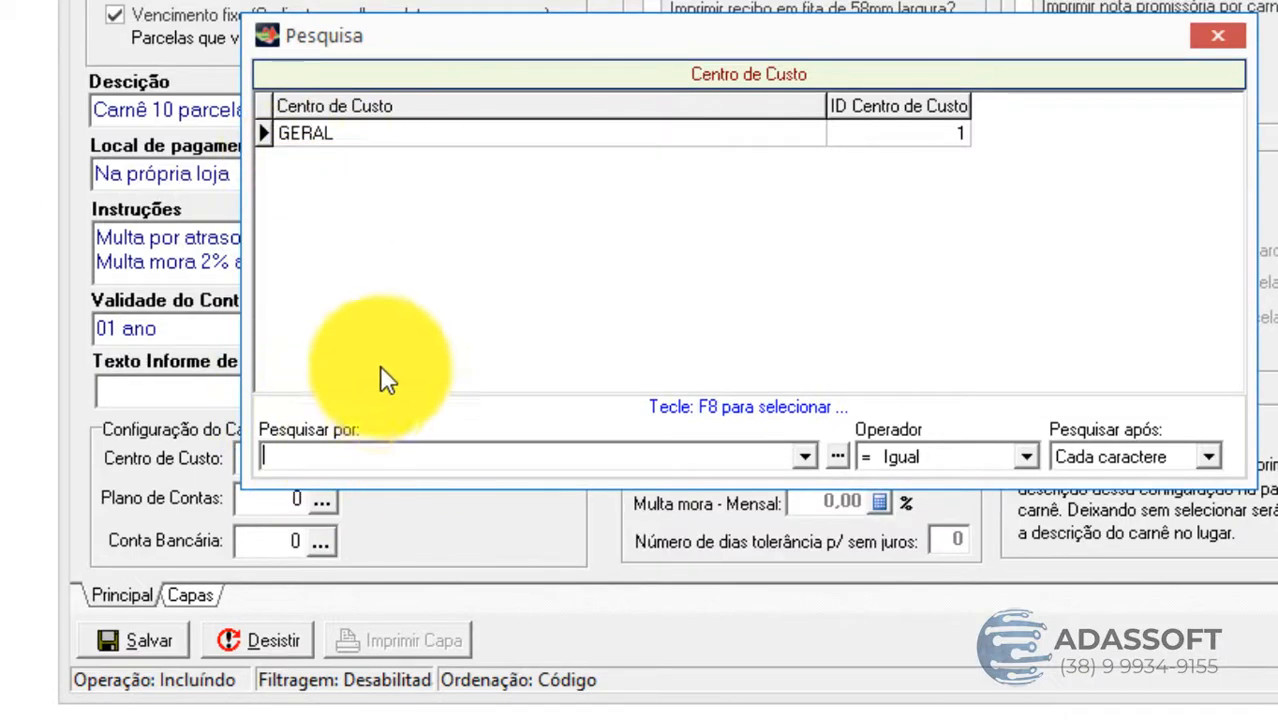
click(476, 146)
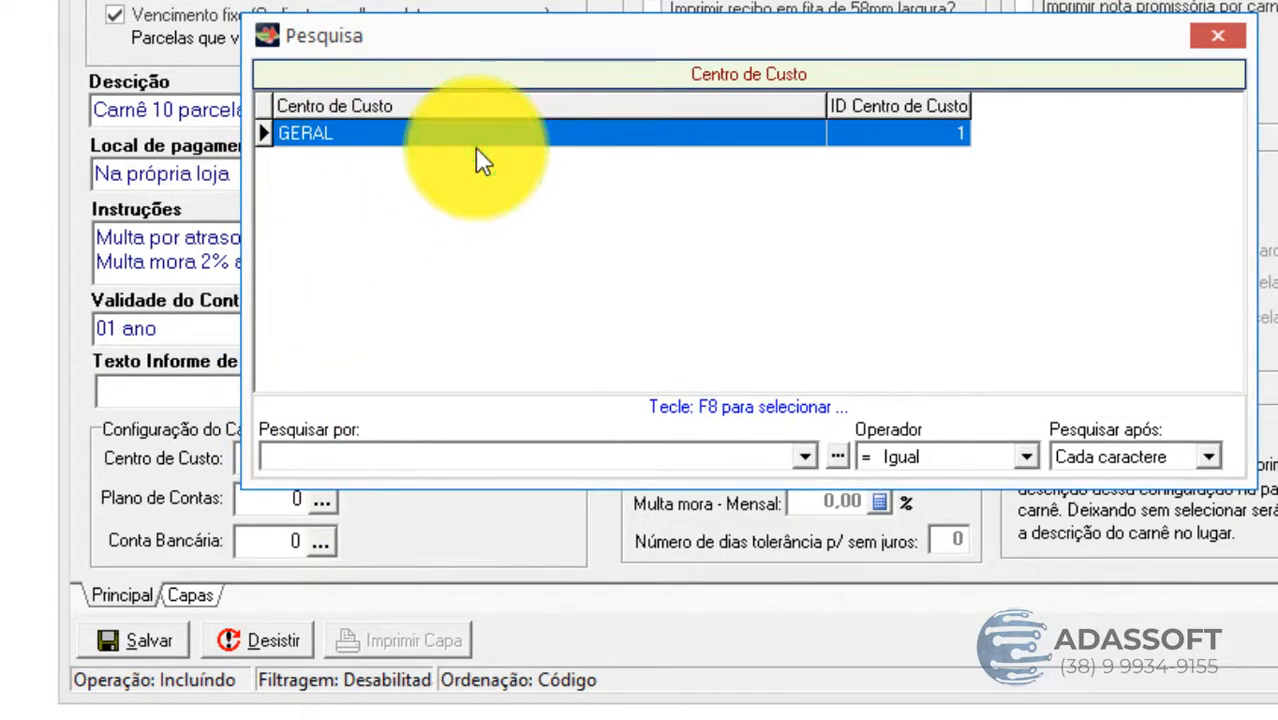
double_click(477, 150)
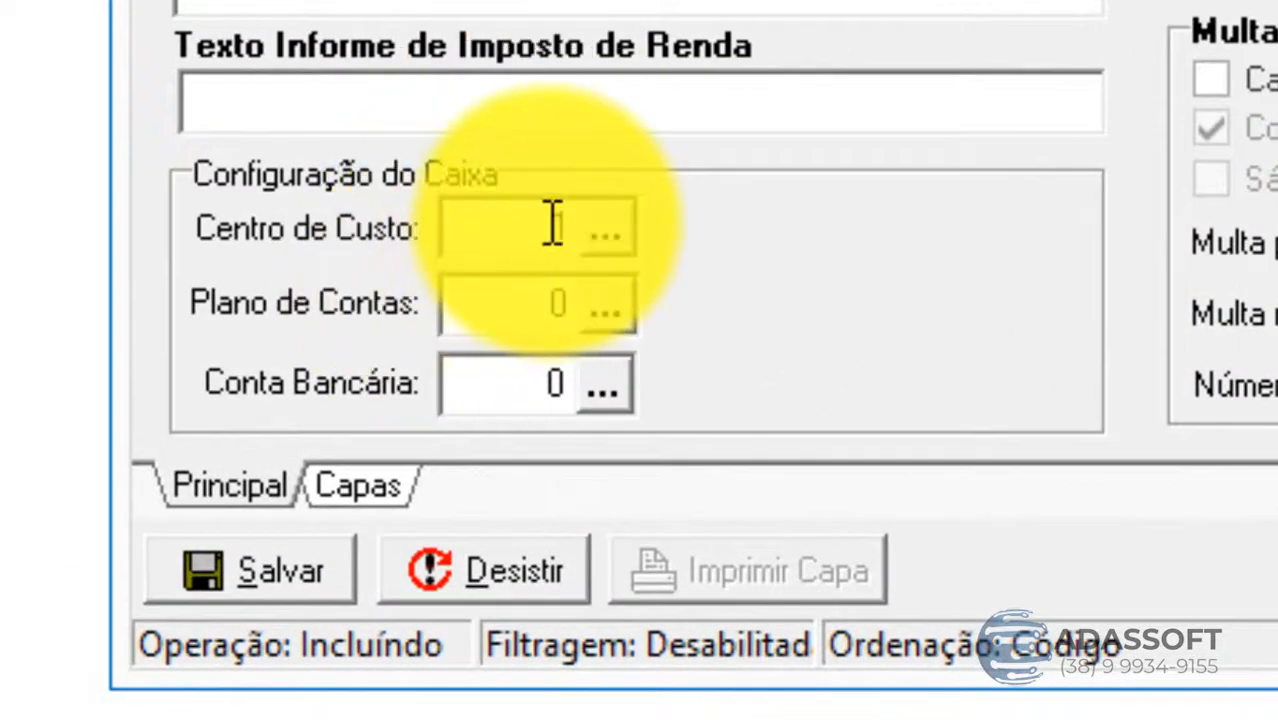
Assign the chart of accounts GERAL in the carnê's cash configuration.
key(Tab)
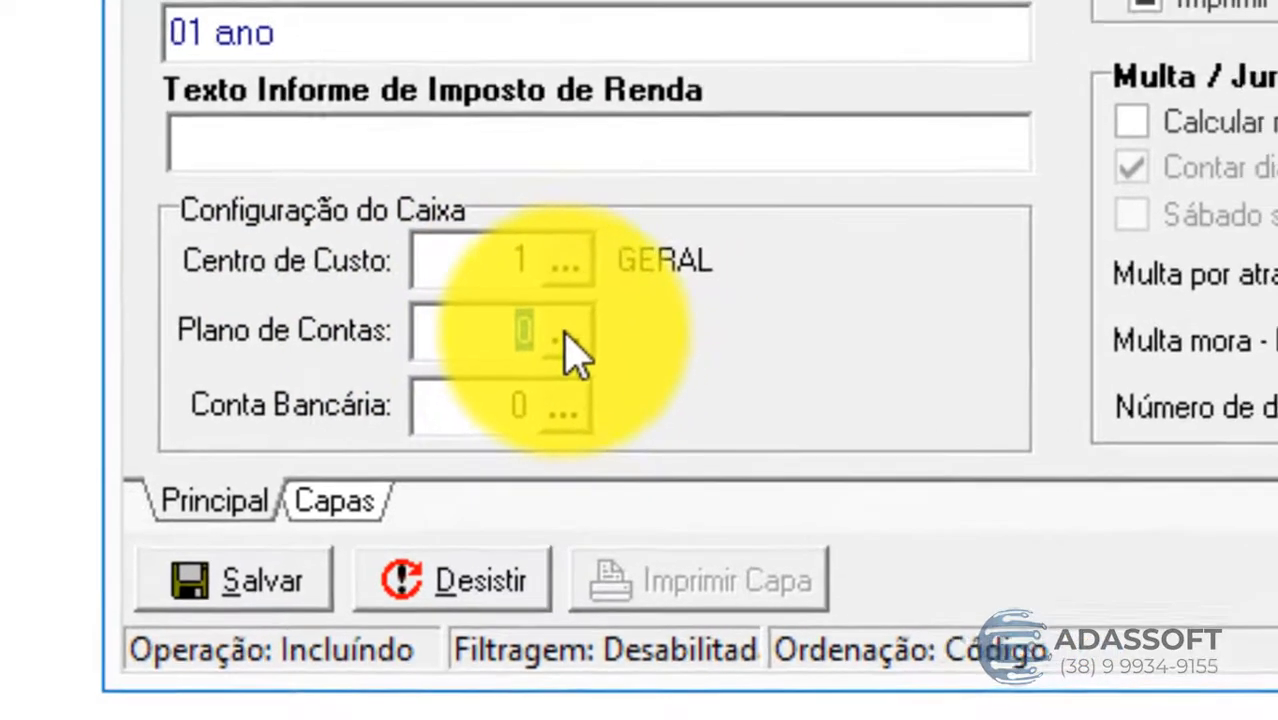
click(605, 308)
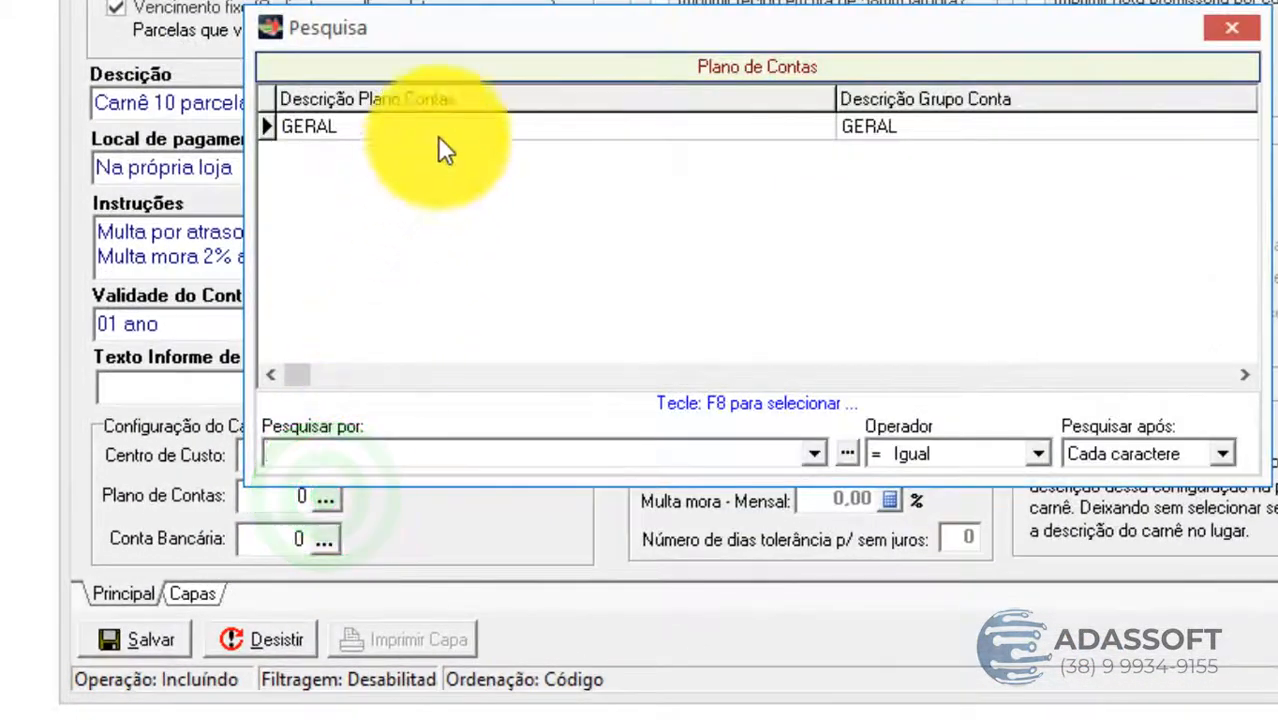
click(510, 140)
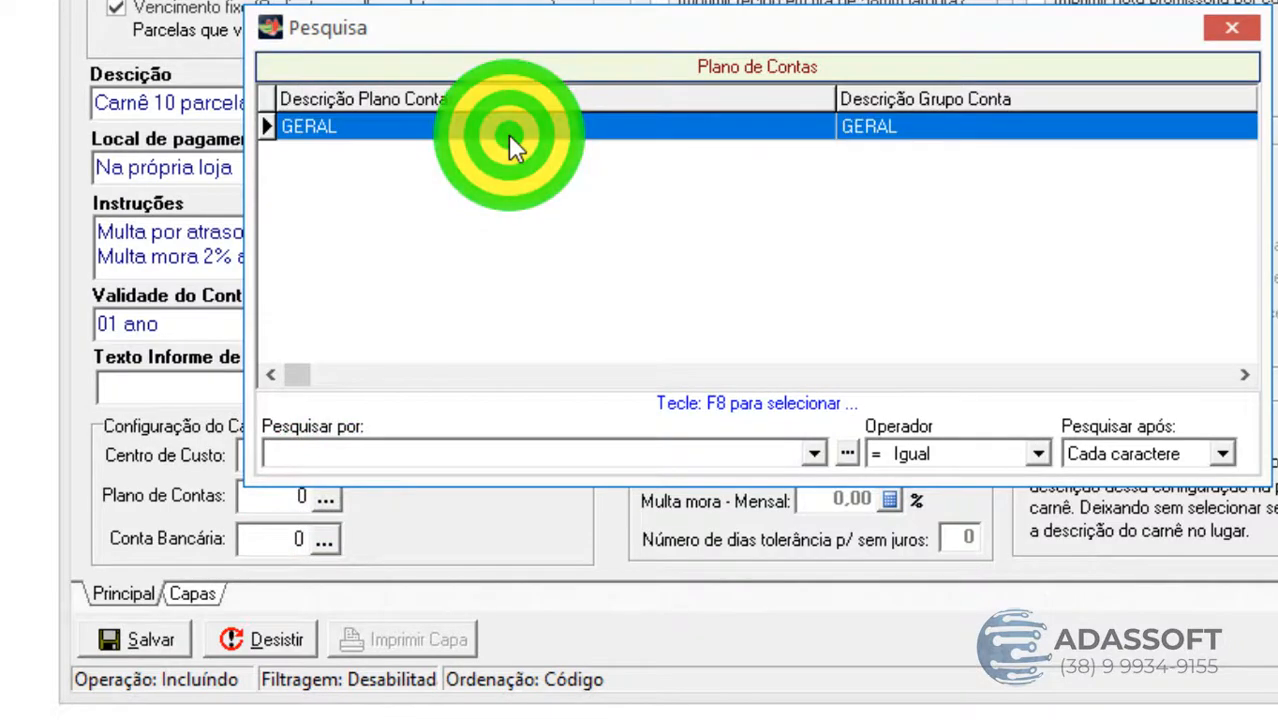
double_click(510, 140)
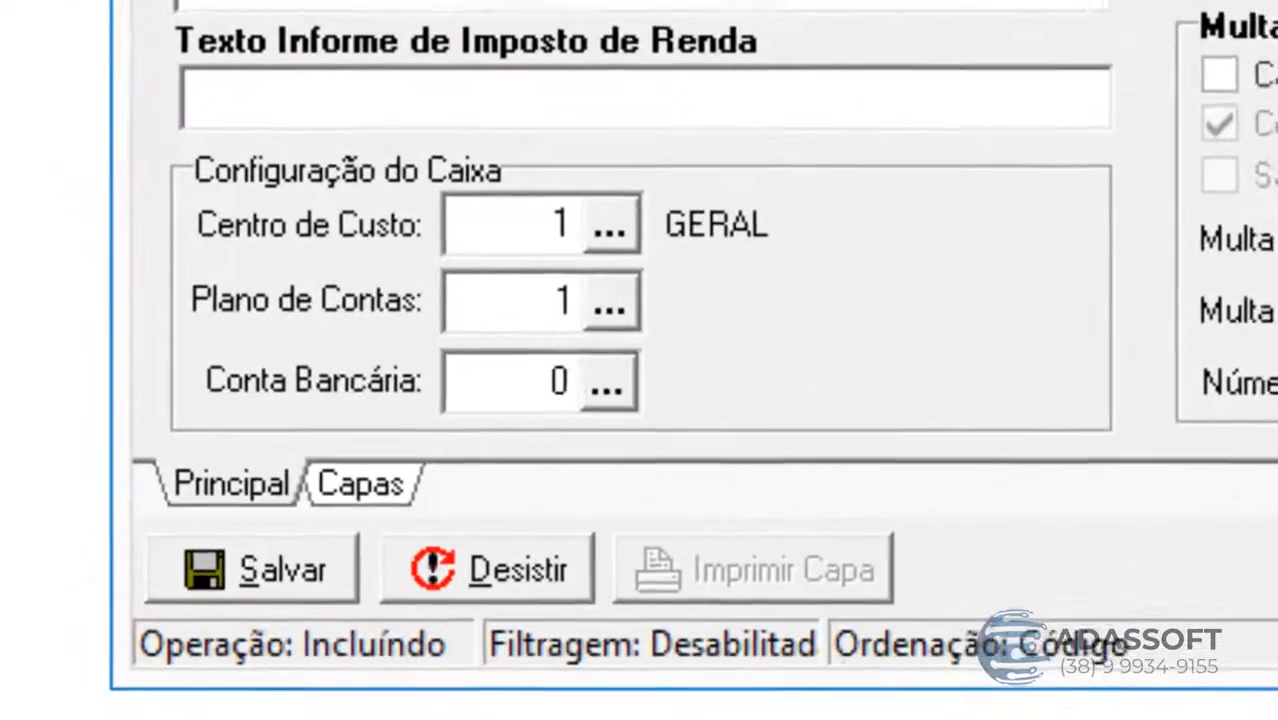
Assign the bank account CAIXA, from the bank TESOURARIA CAIXA, in the carnê's cash configuration.
key(Tab)
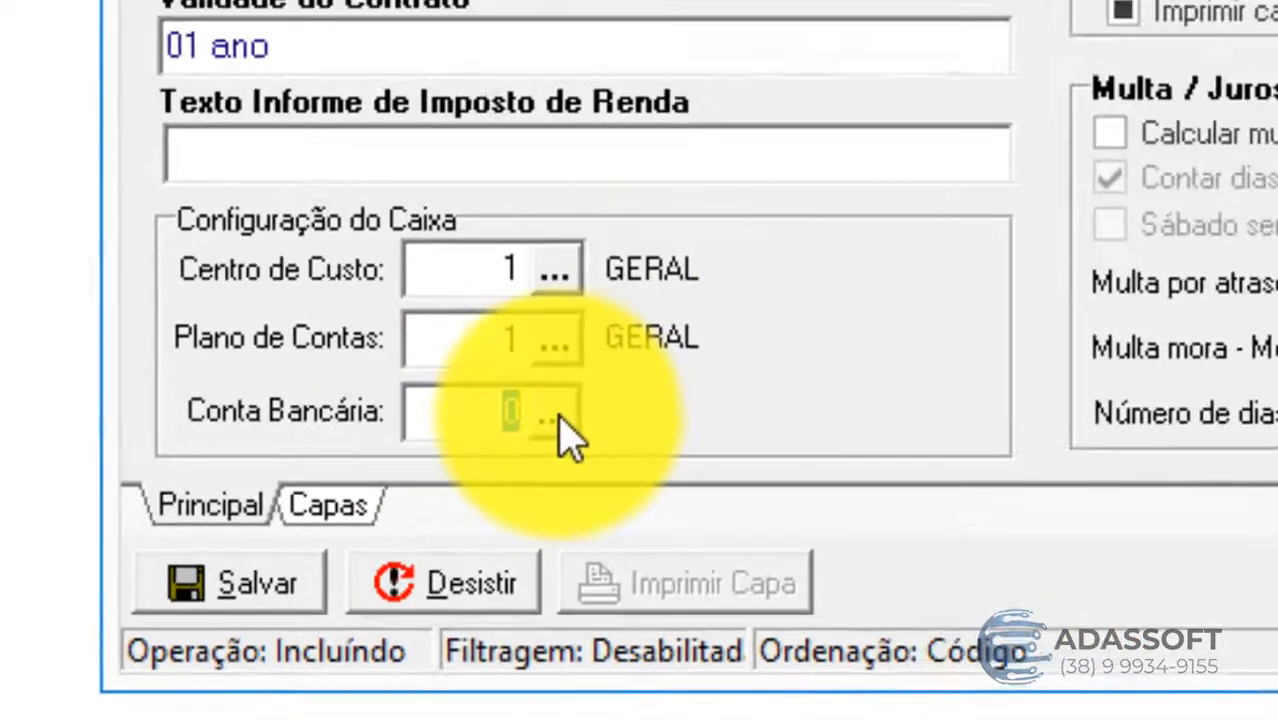
click(617, 380)
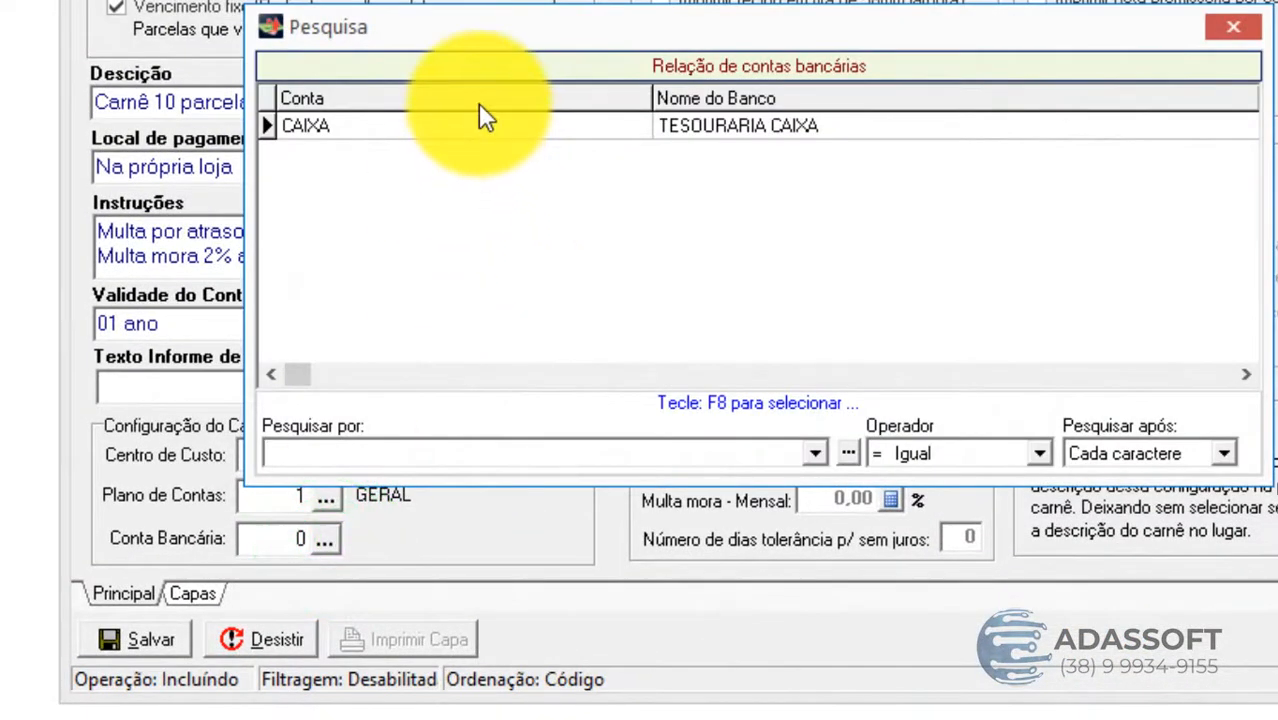
click(484, 139)
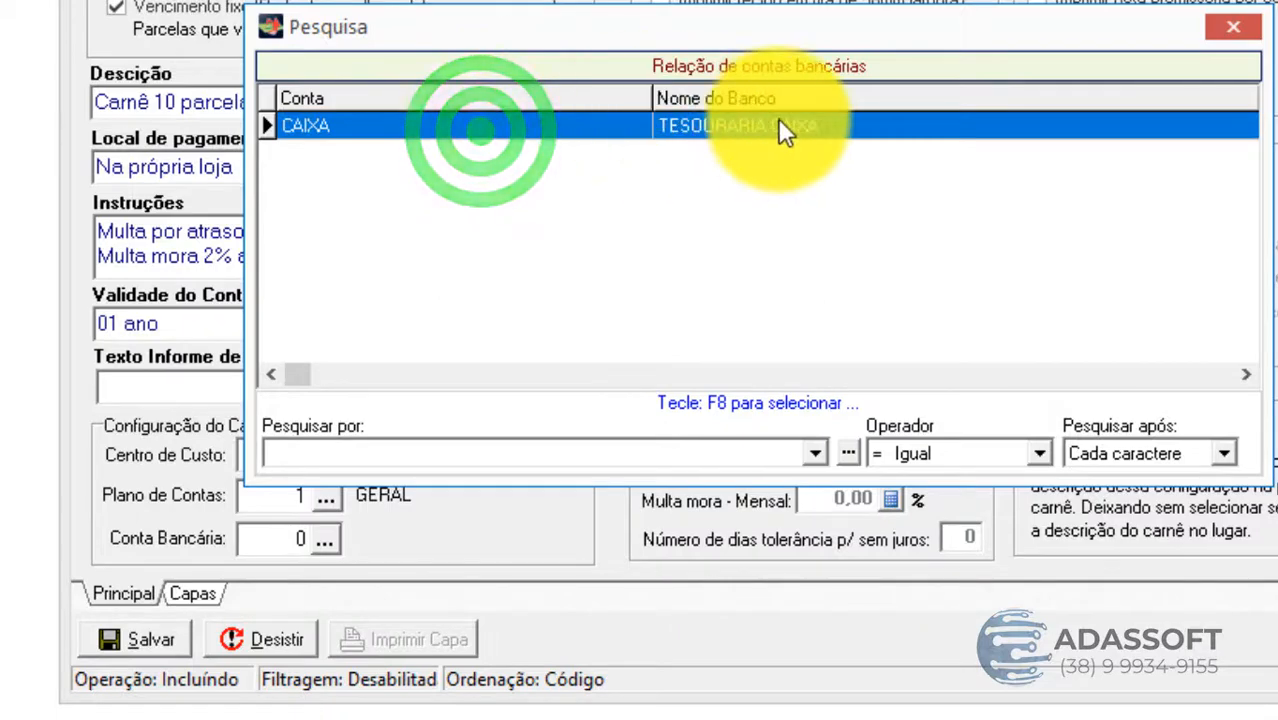
double_click(469, 124)
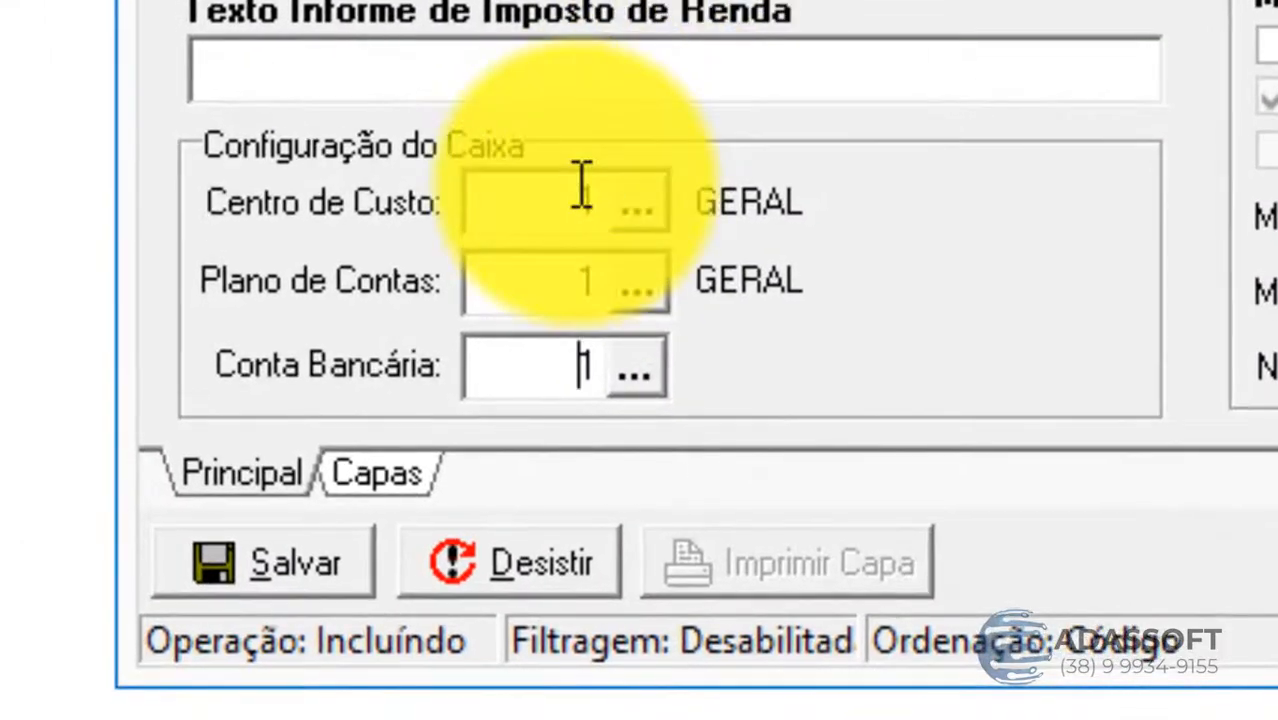
key(Tab)
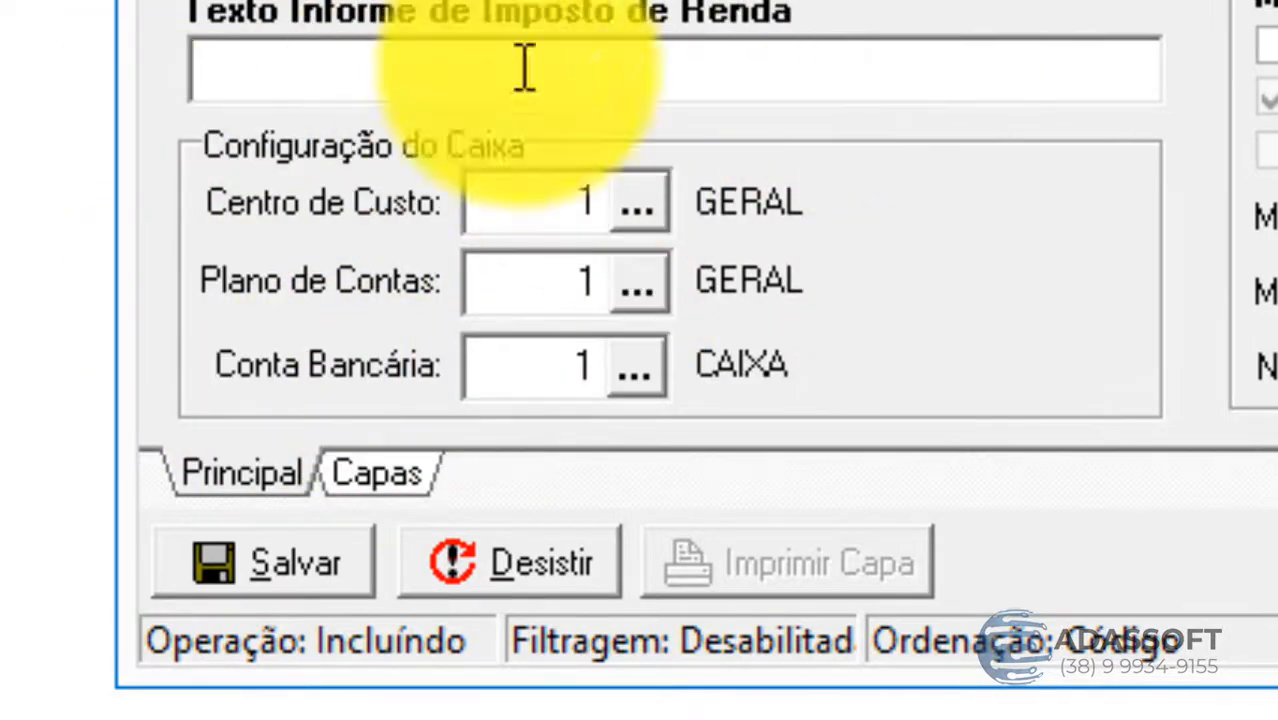
Set the carnê printing to four instalments per page and disable the S1 carnê model.
click(265, 562)
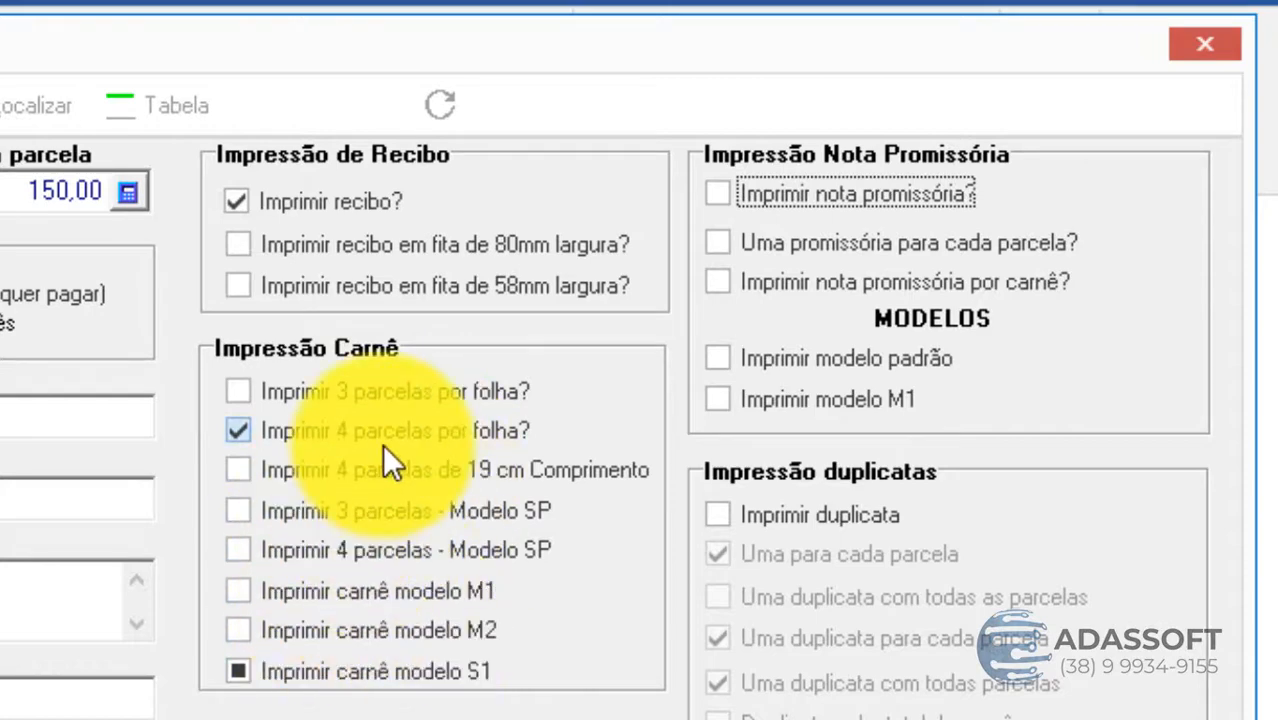
click(236, 671)
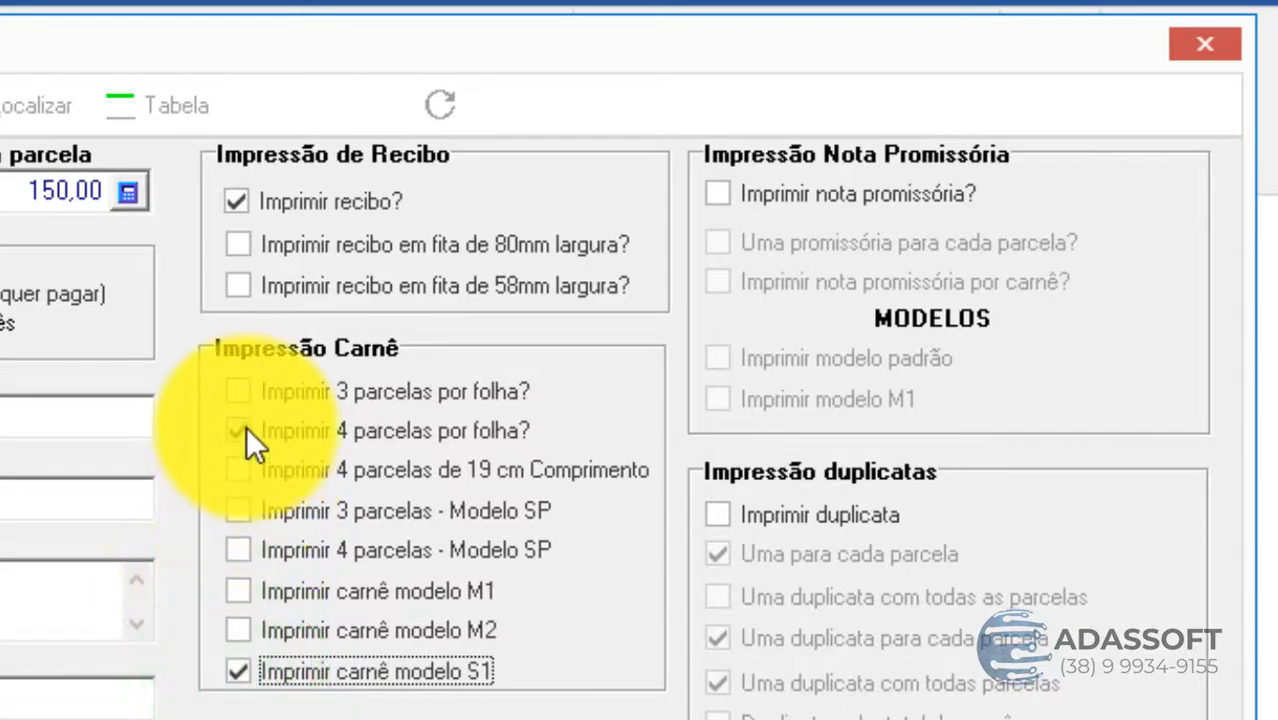
click(246, 428)
click(240, 663)
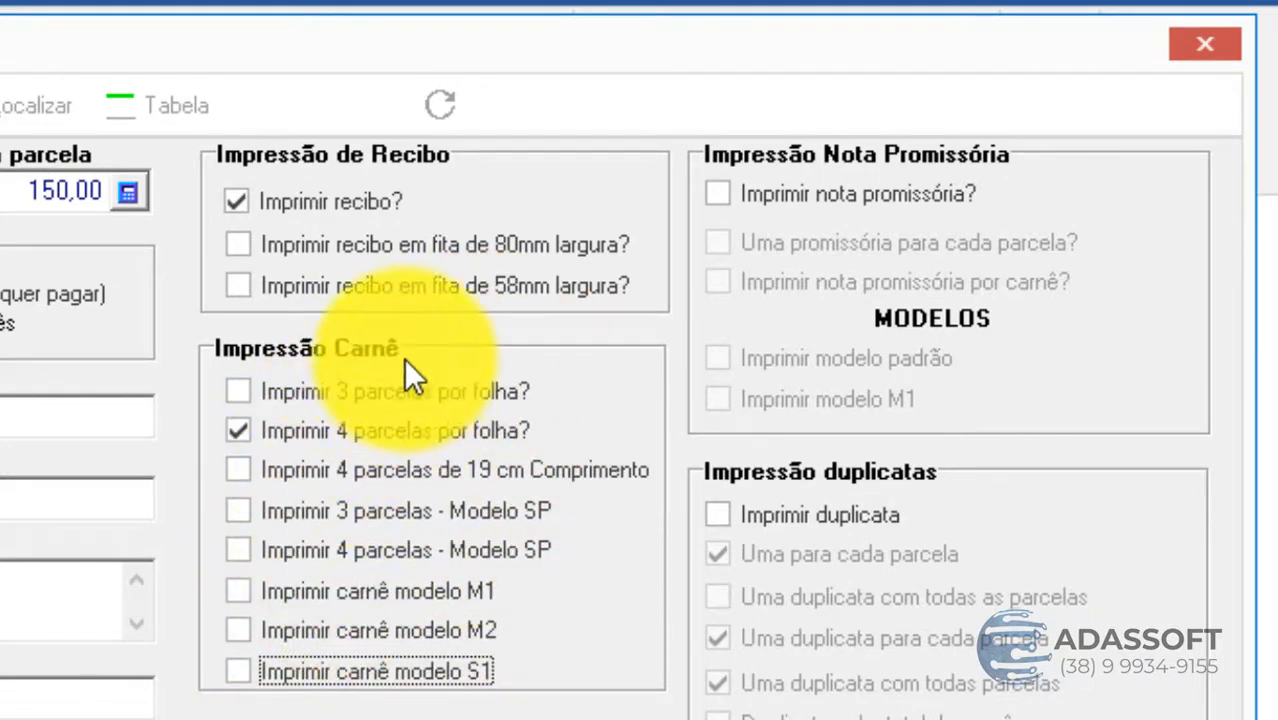
click(237, 431)
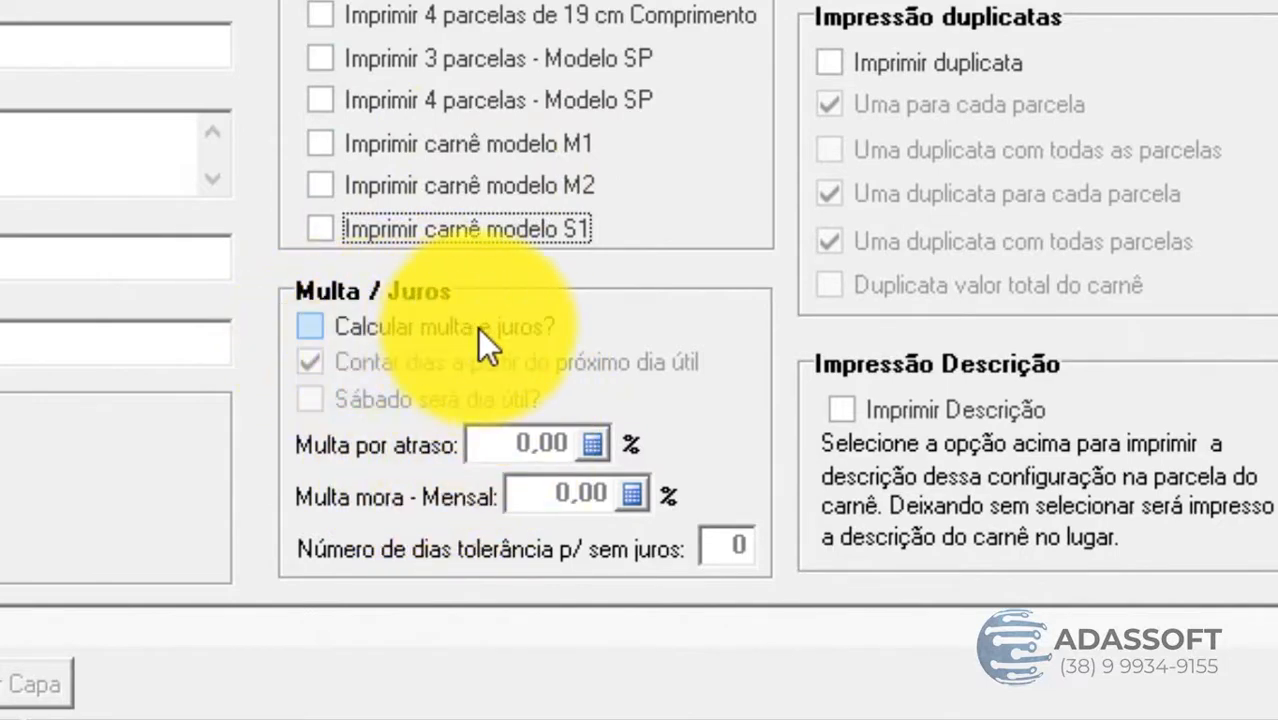
Enable the fine and interest calculation with a 2,00% late payment fine and a 2,00% monthly default charge.
click(310, 325)
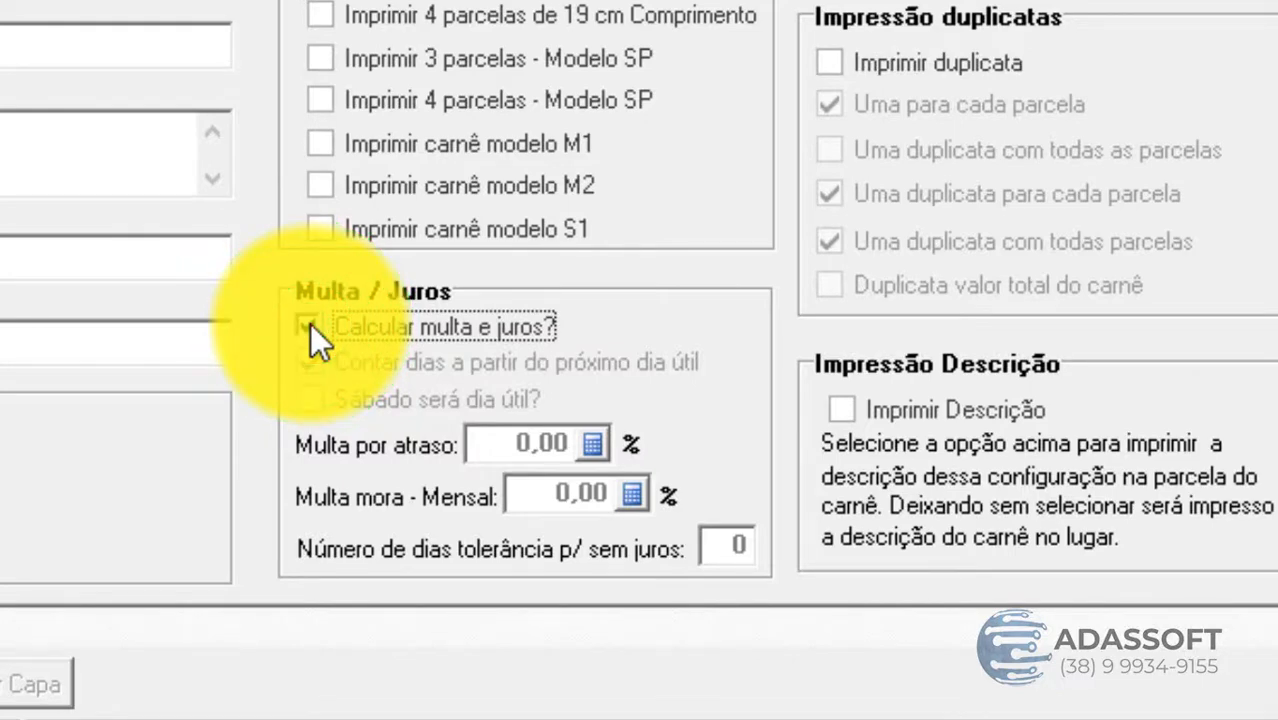
click(545, 450)
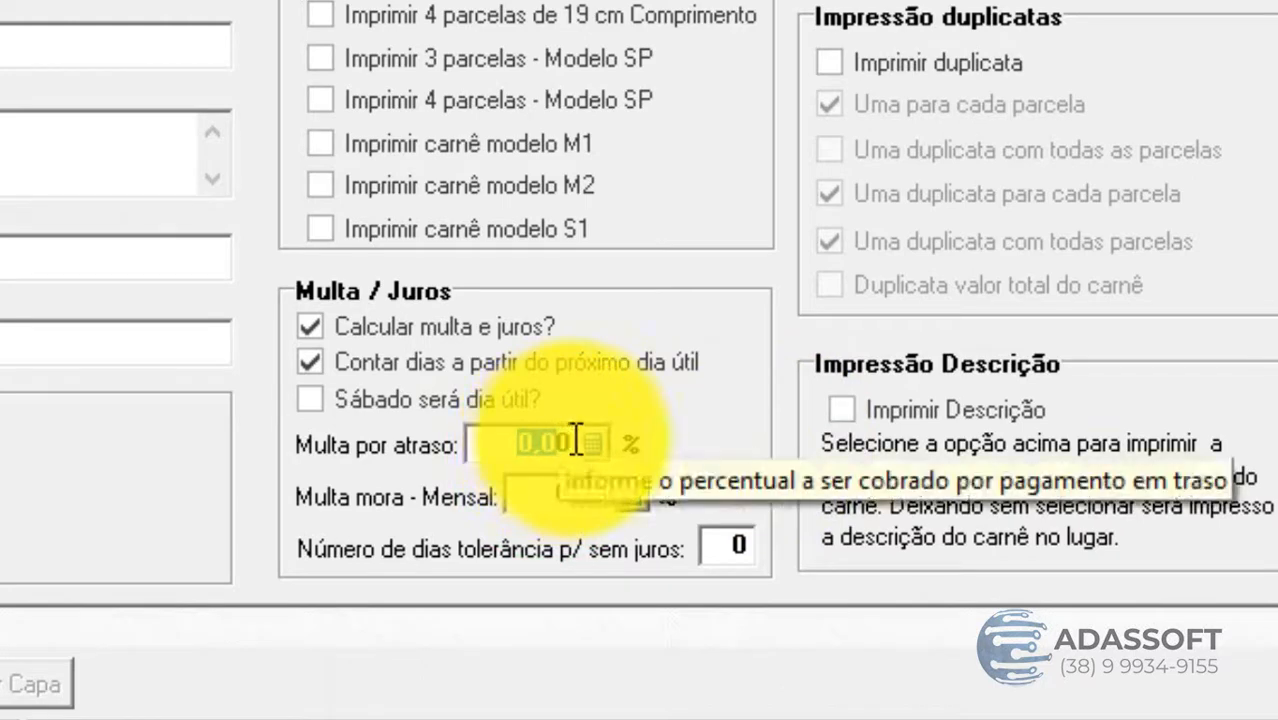
key(BackSpace)
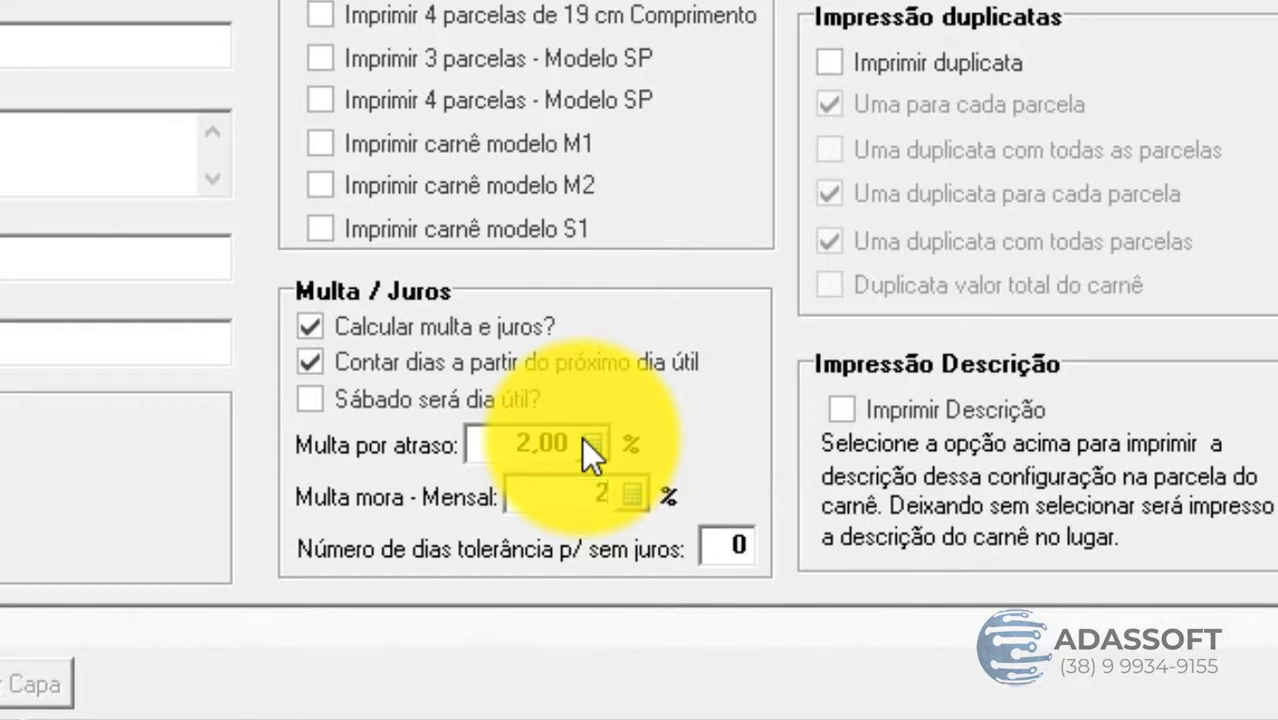
key(Tab)
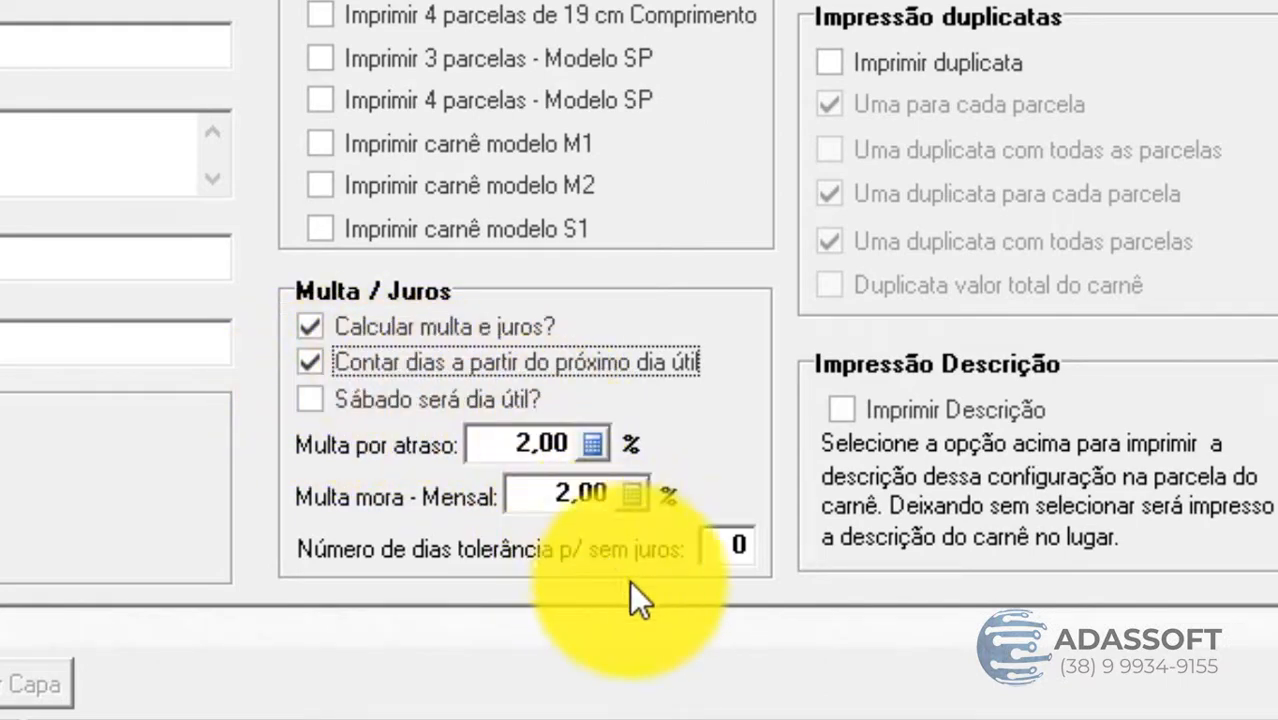
click(727, 543)
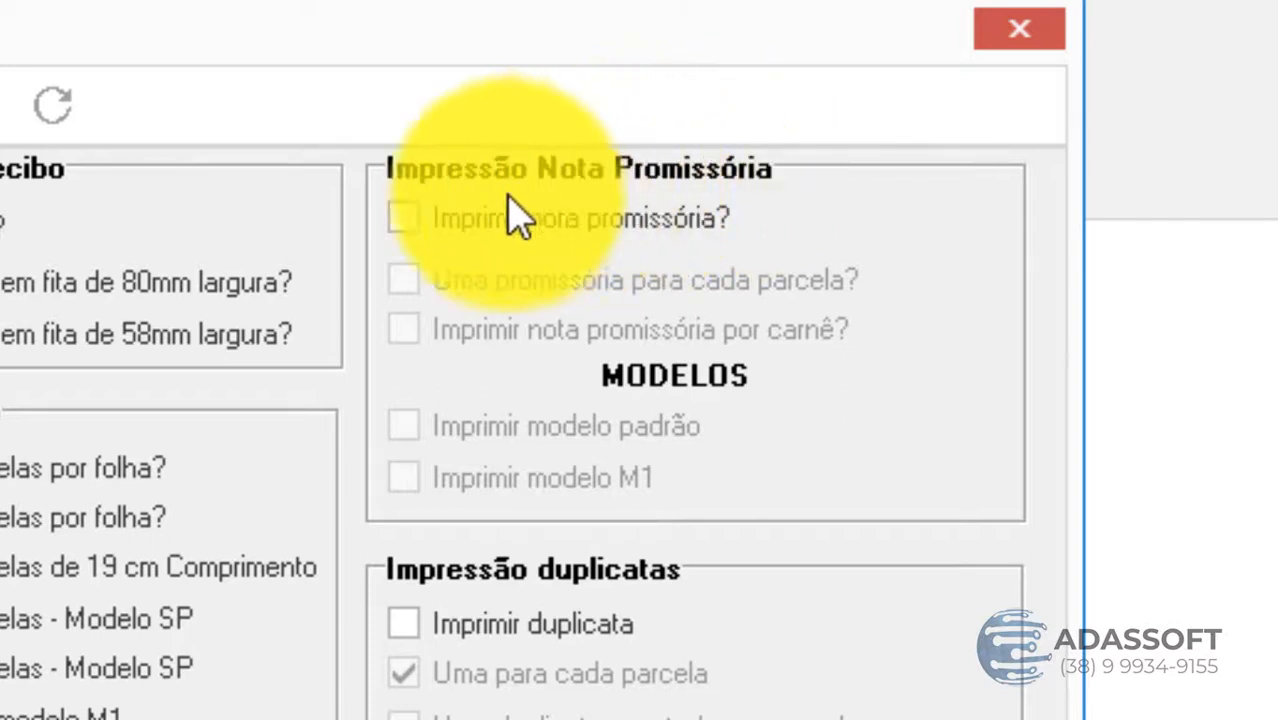
Enable promissory note printing with one note for each instalment, using model M1.
click(406, 224)
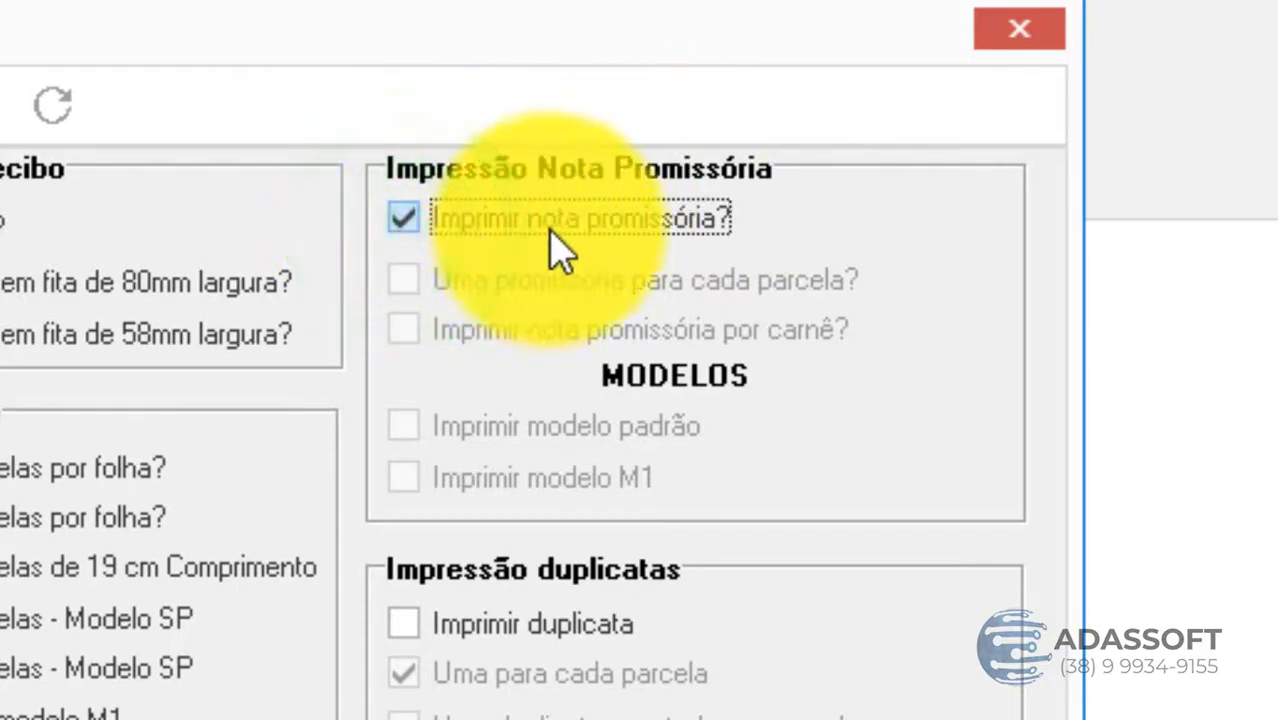
key(Tab)
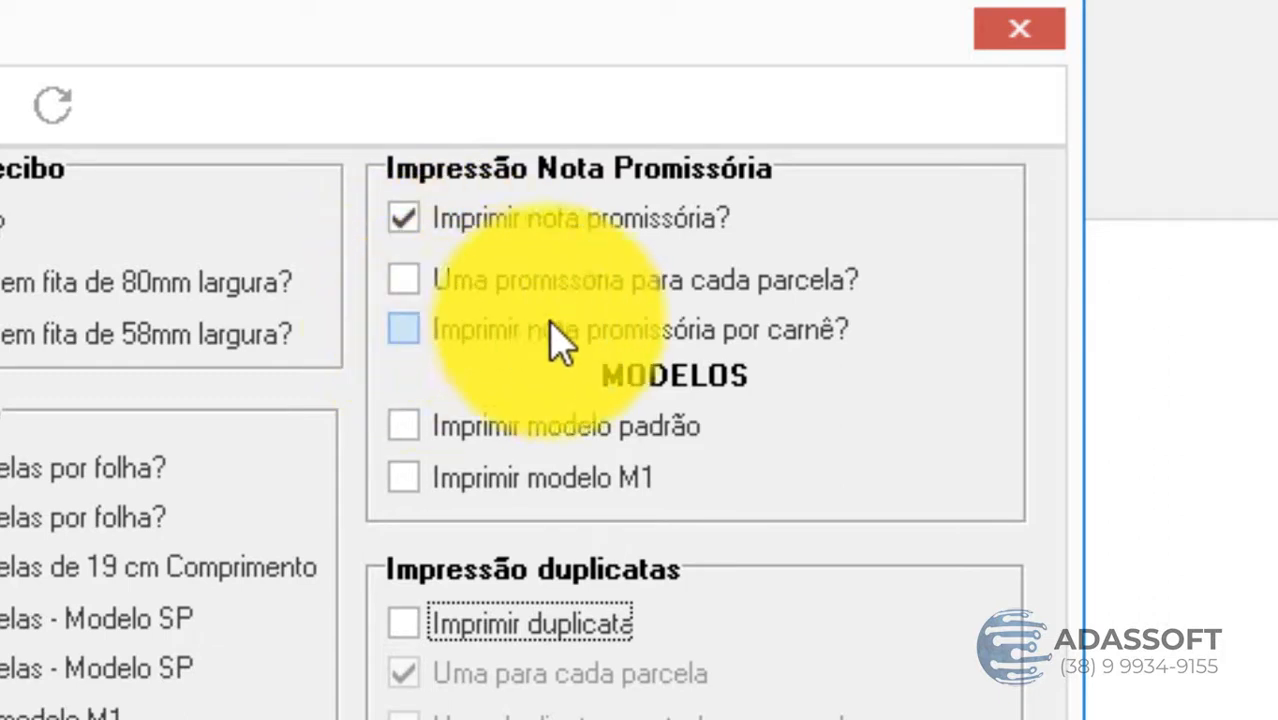
click(405, 288)
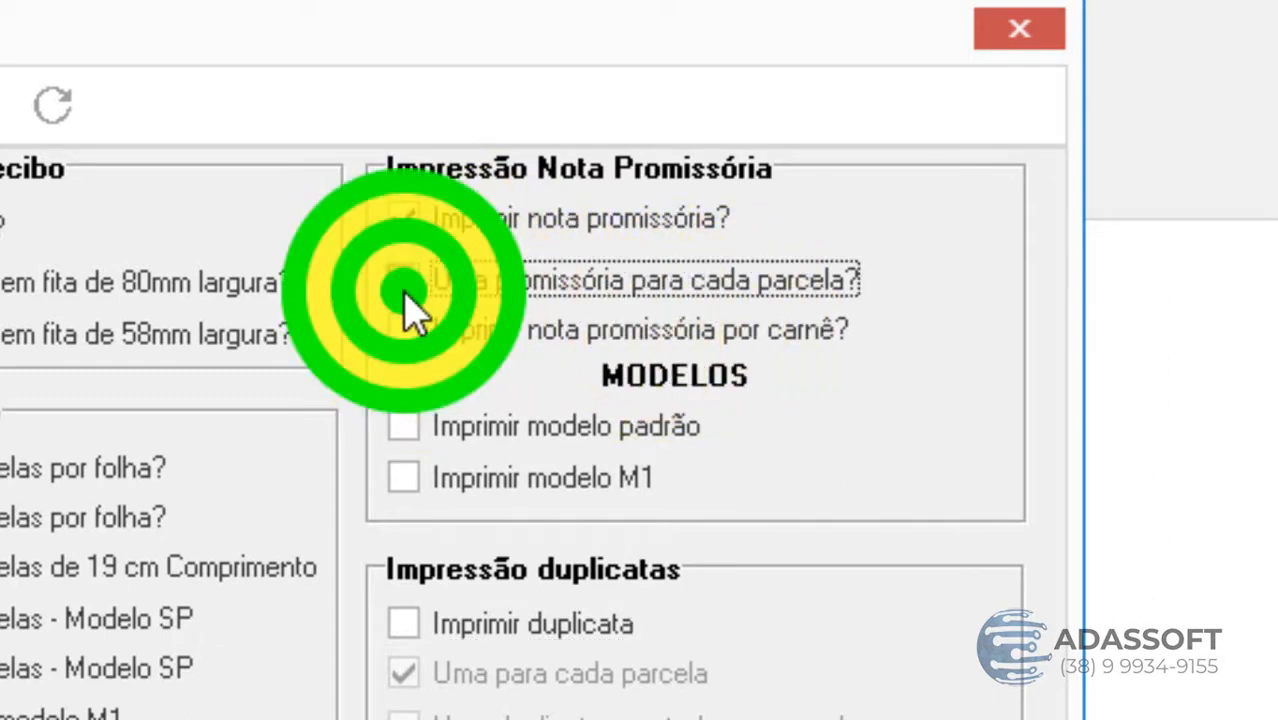
click(424, 482)
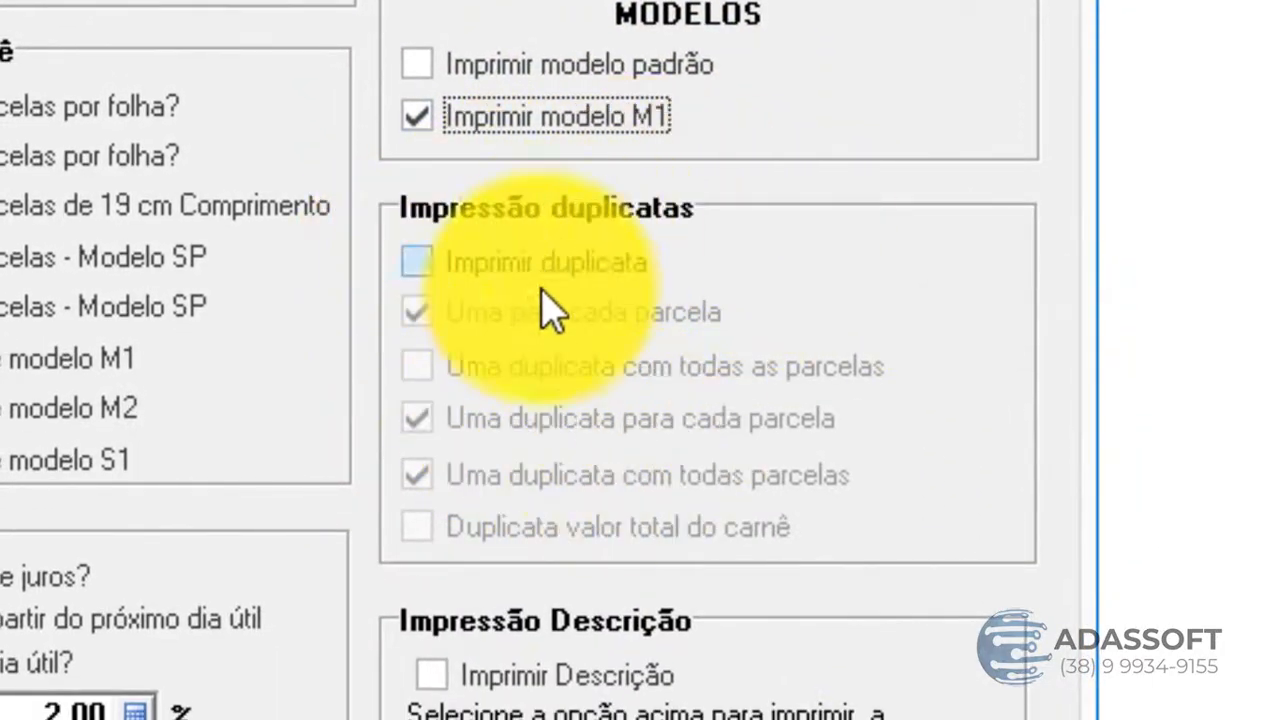
Enable duplicata printing and save the carnê configuration.
click(414, 263)
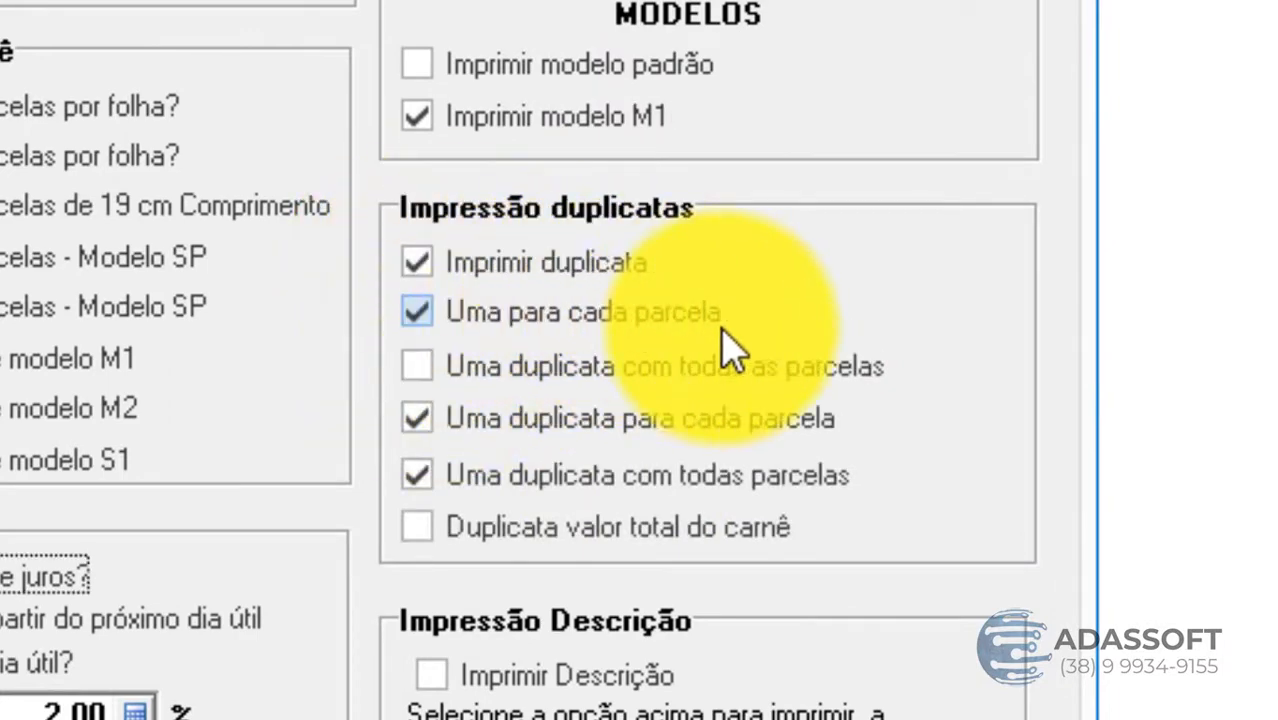
scroll(450, 470, down, 3)
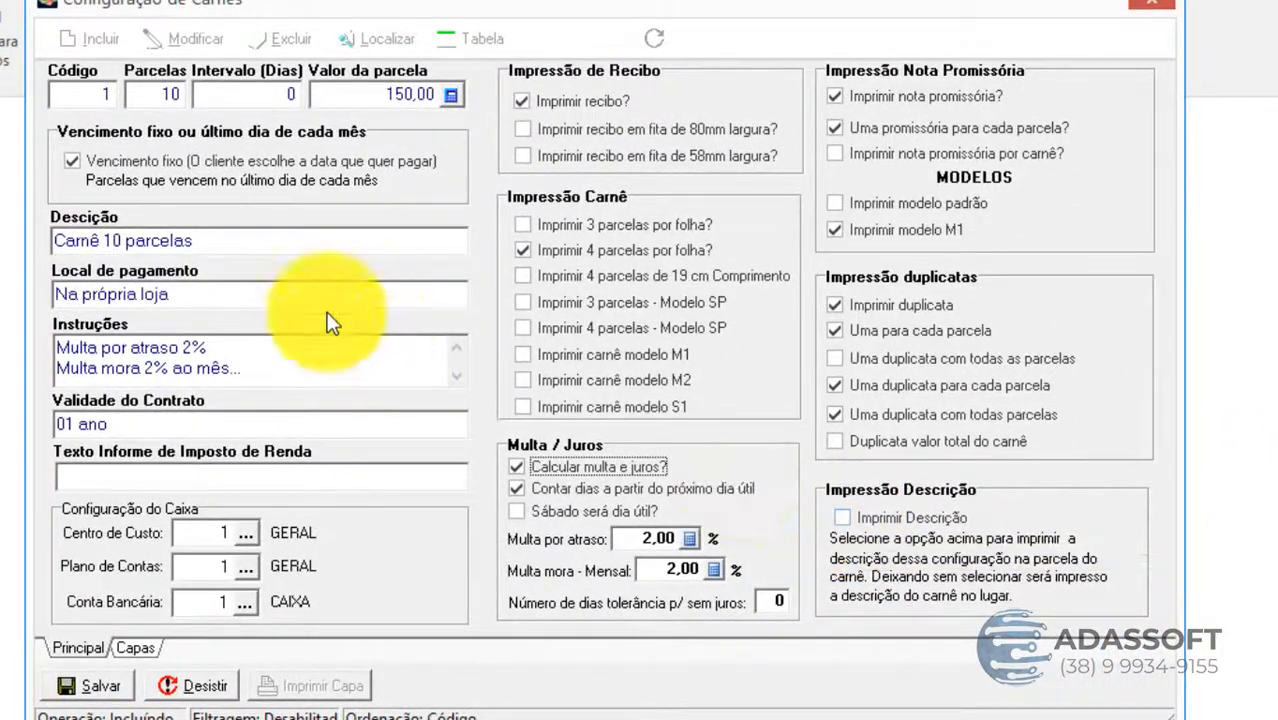
click(226, 248)
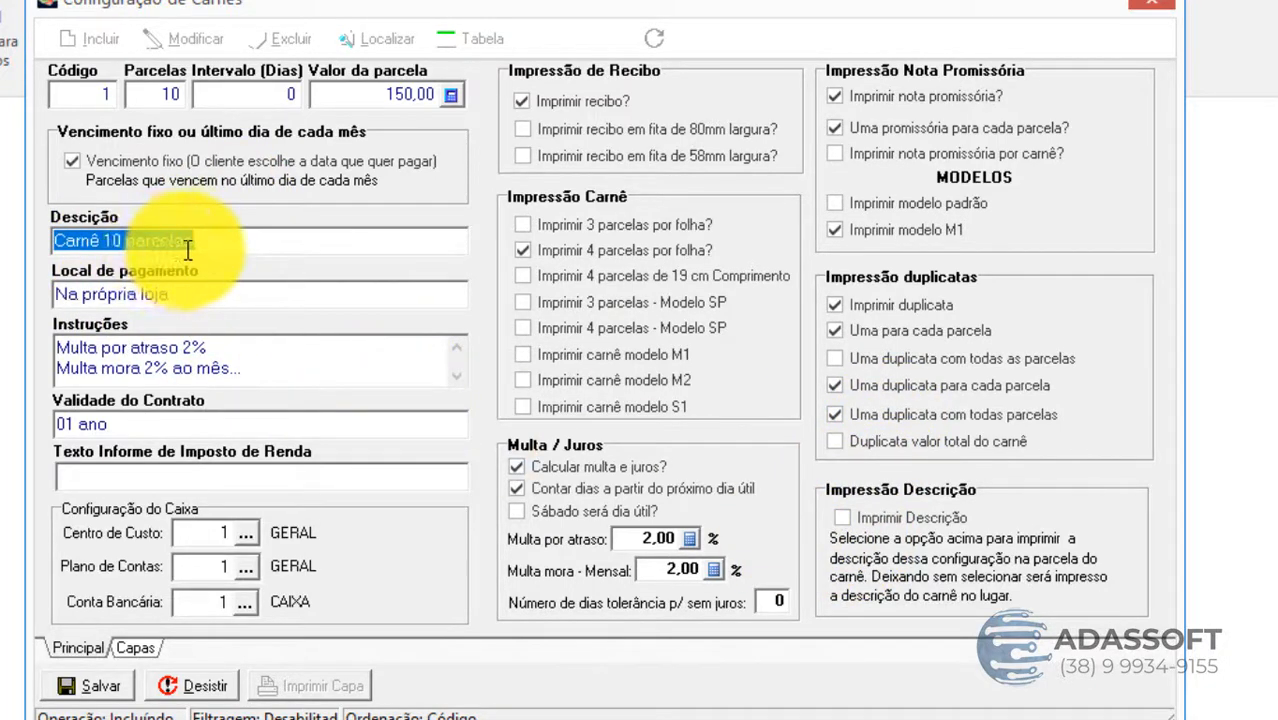
click(97, 688)
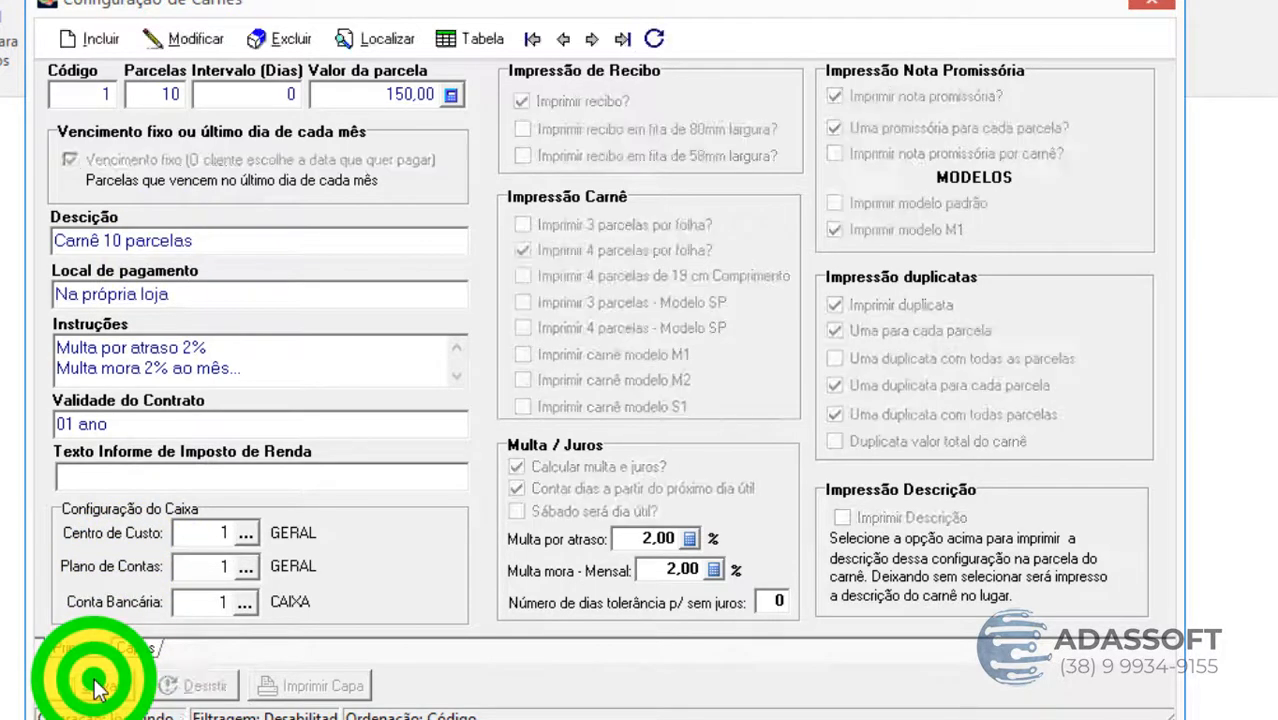
View the cover image options of the saved carnê configuration, return to its main data and close the configuration window.
click(133, 645)
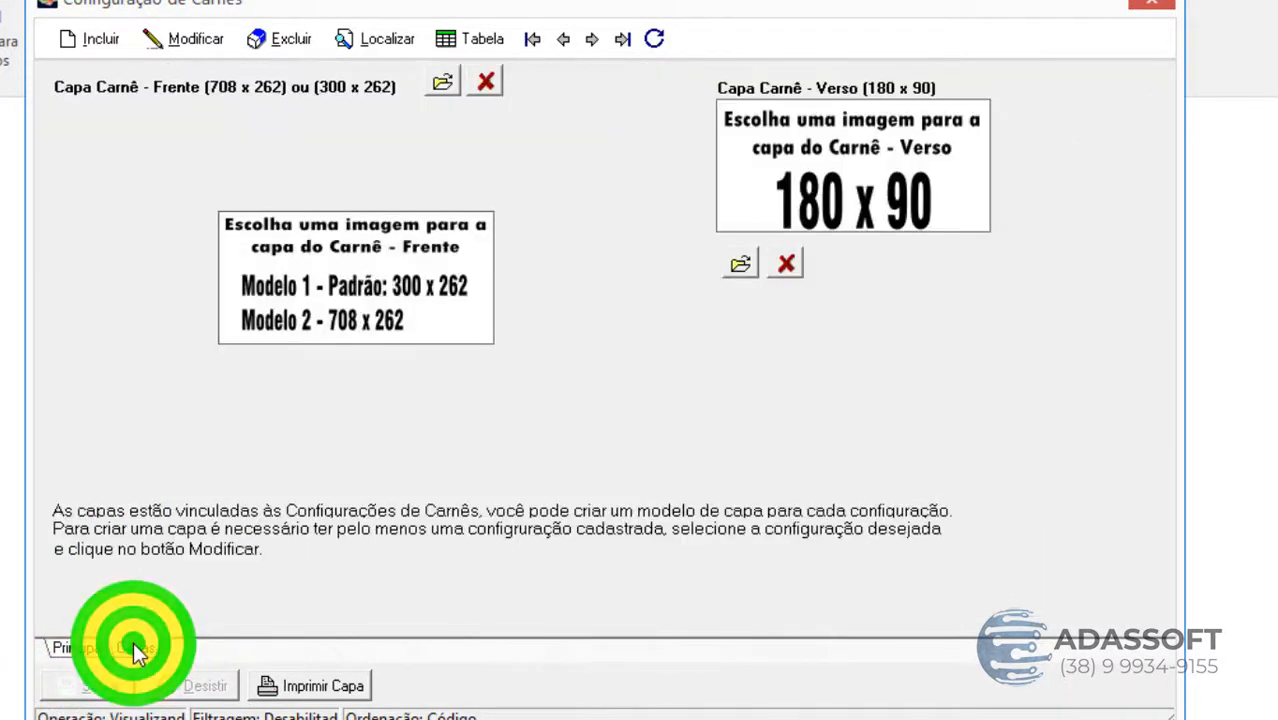
click(100, 647)
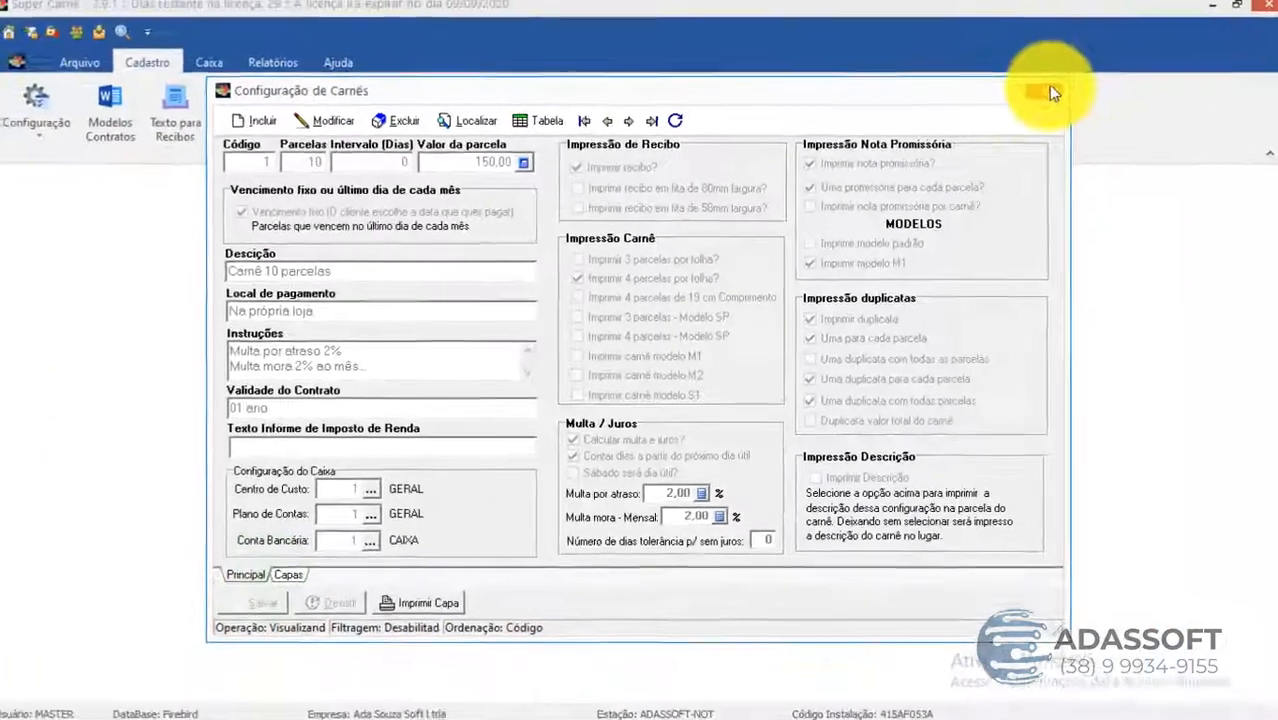
click(1042, 91)
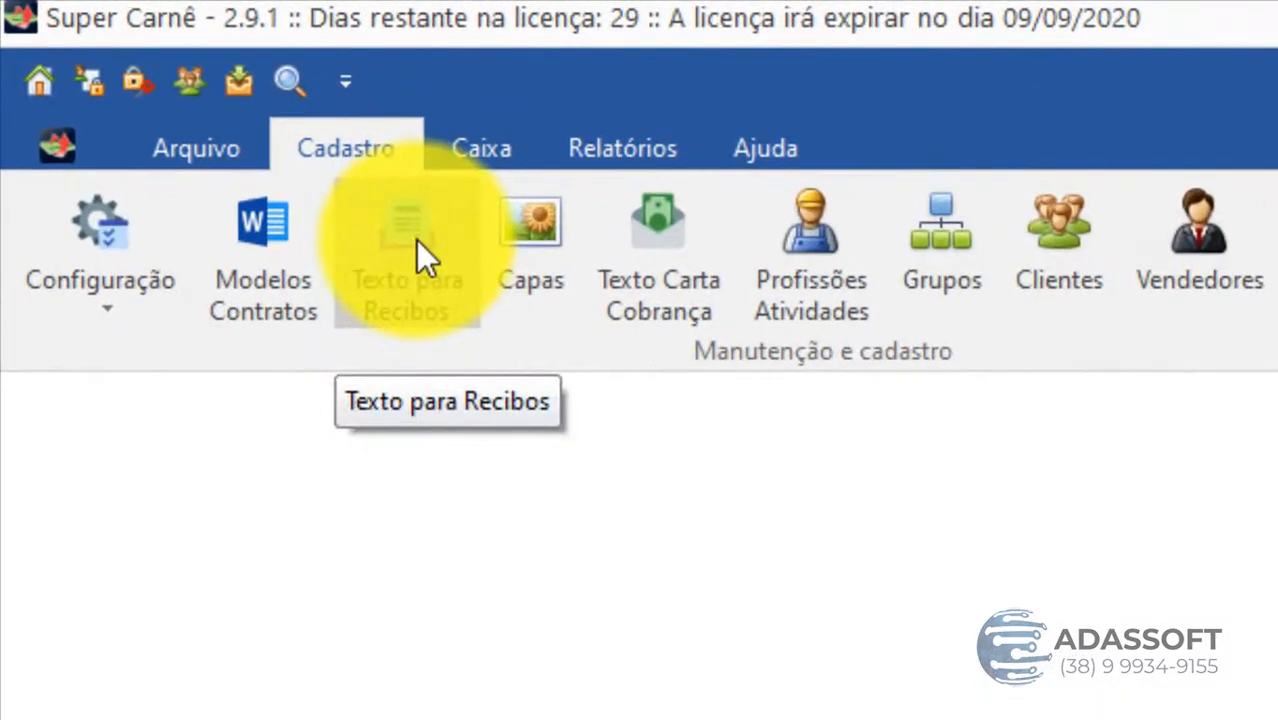
Open the receipt text template for review and bring up its online help article.
click(416, 240)
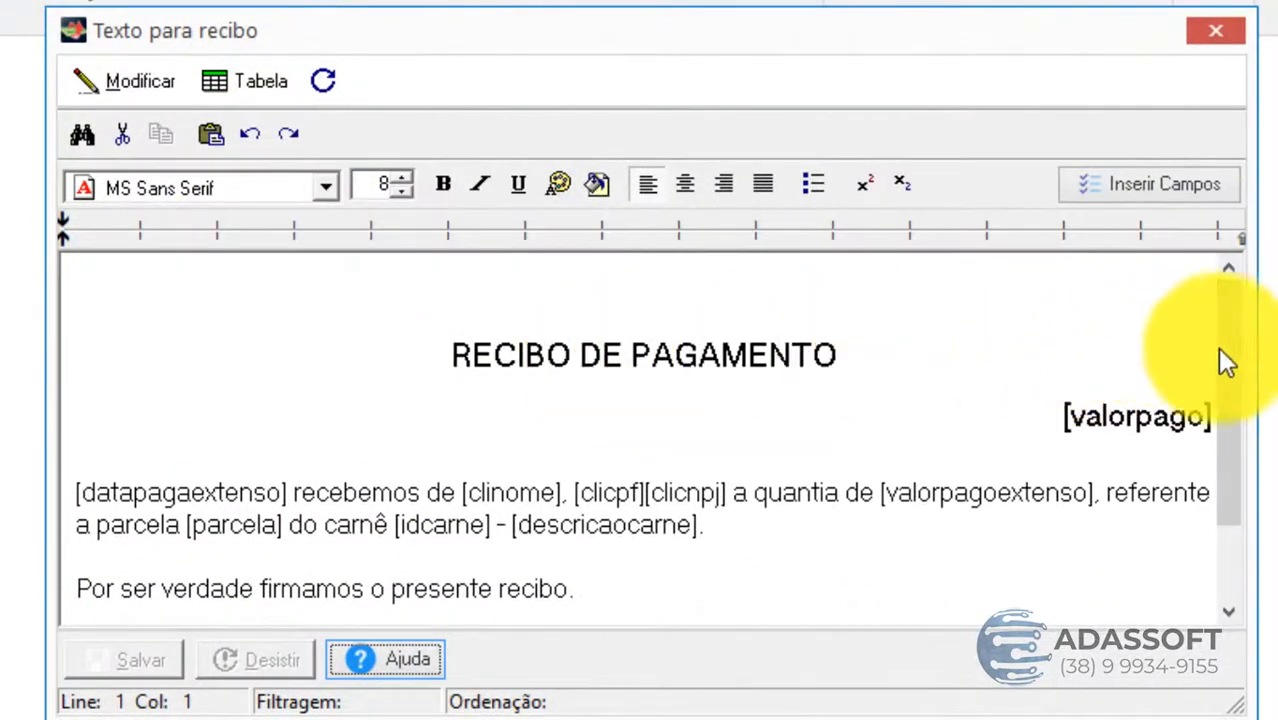
click(1232, 350)
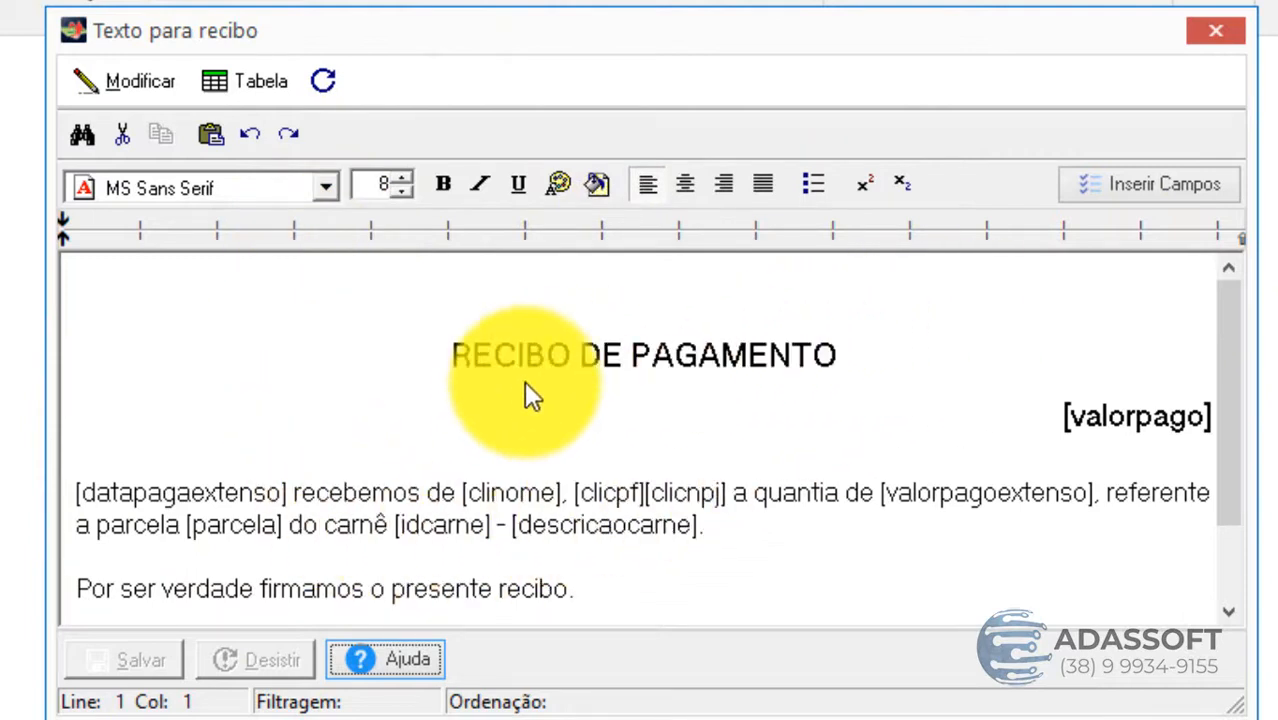
click(380, 650)
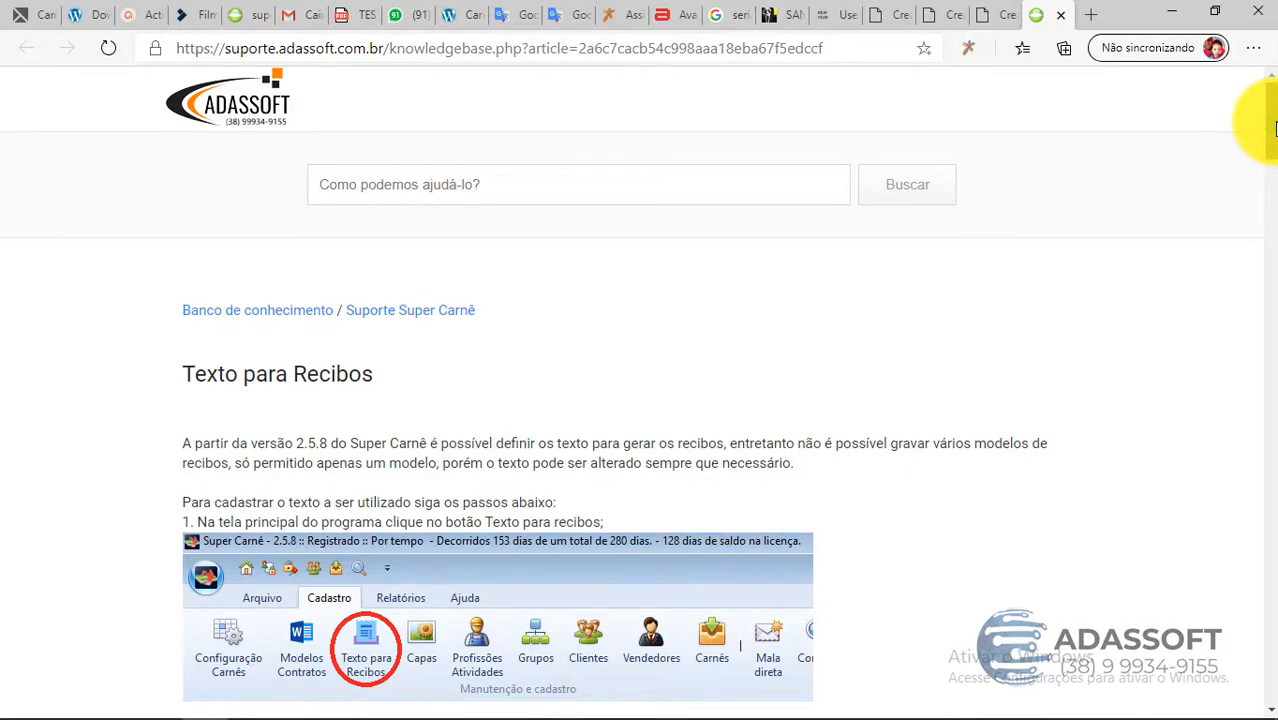
Select the sample receipt in the help article, from RECIBO DE PAGAMENTO to the company signature, and switch back to Super Carnê.
drag(1274, 126, 1262, 362)
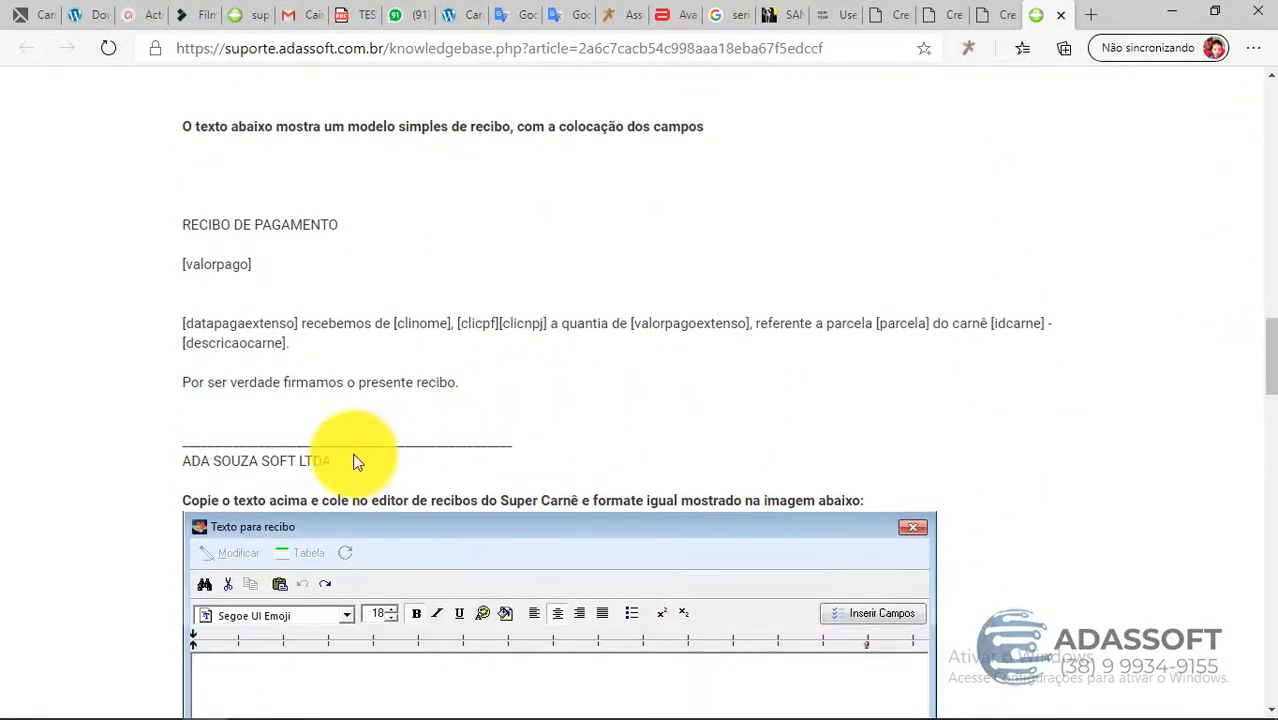
drag(345, 462, 185, 218)
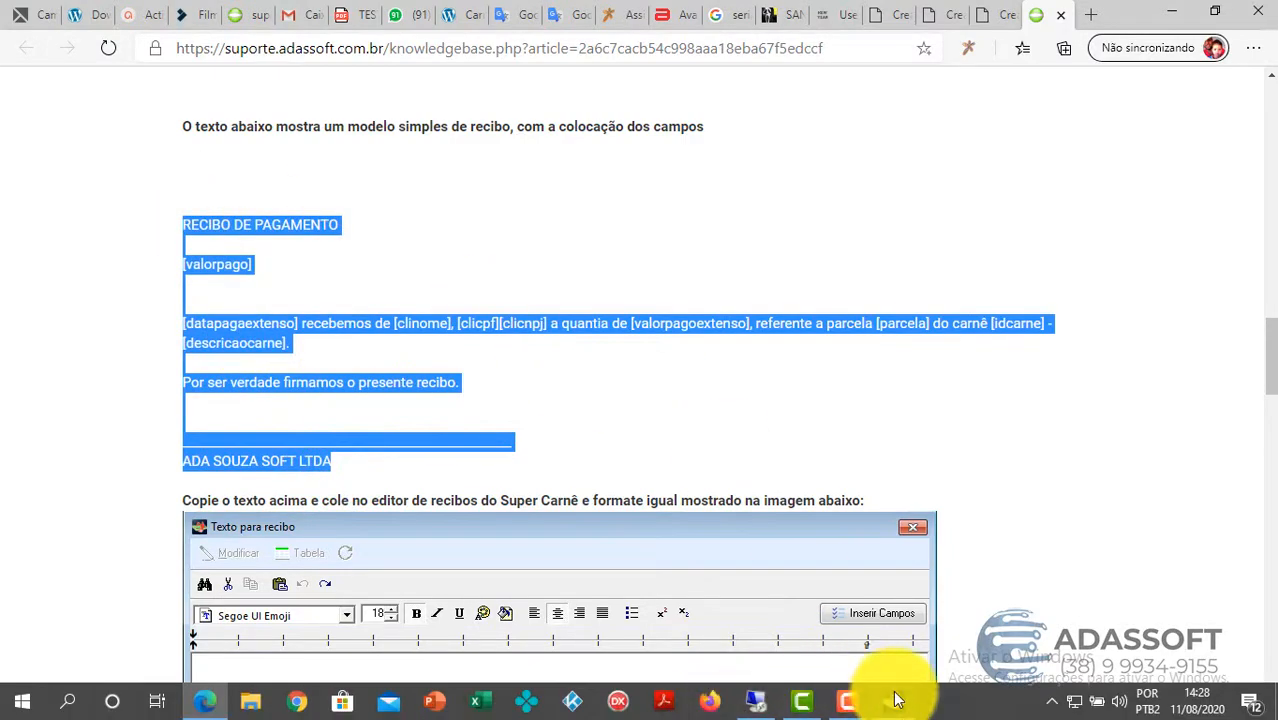
click(895, 700)
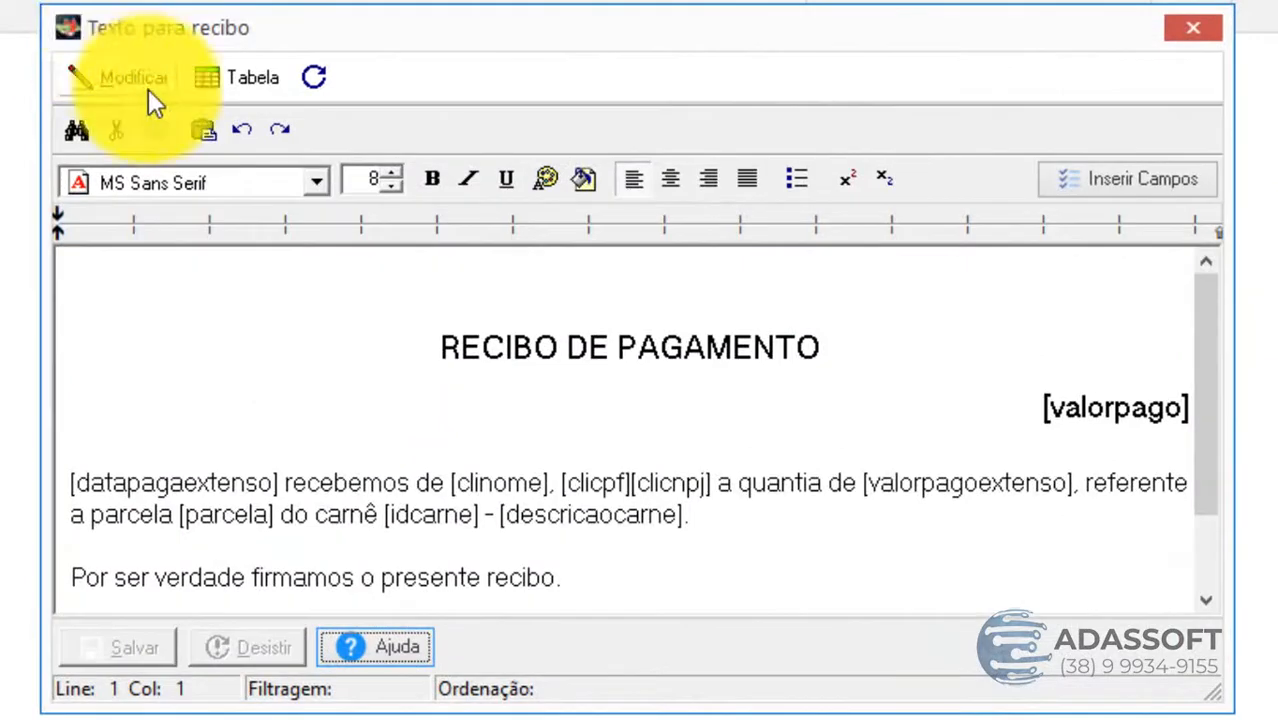
Put the receipt text in edit mode and highlight its RECIBO DE PAGAMENTO title and the [valorpago] field.
click(347, 198)
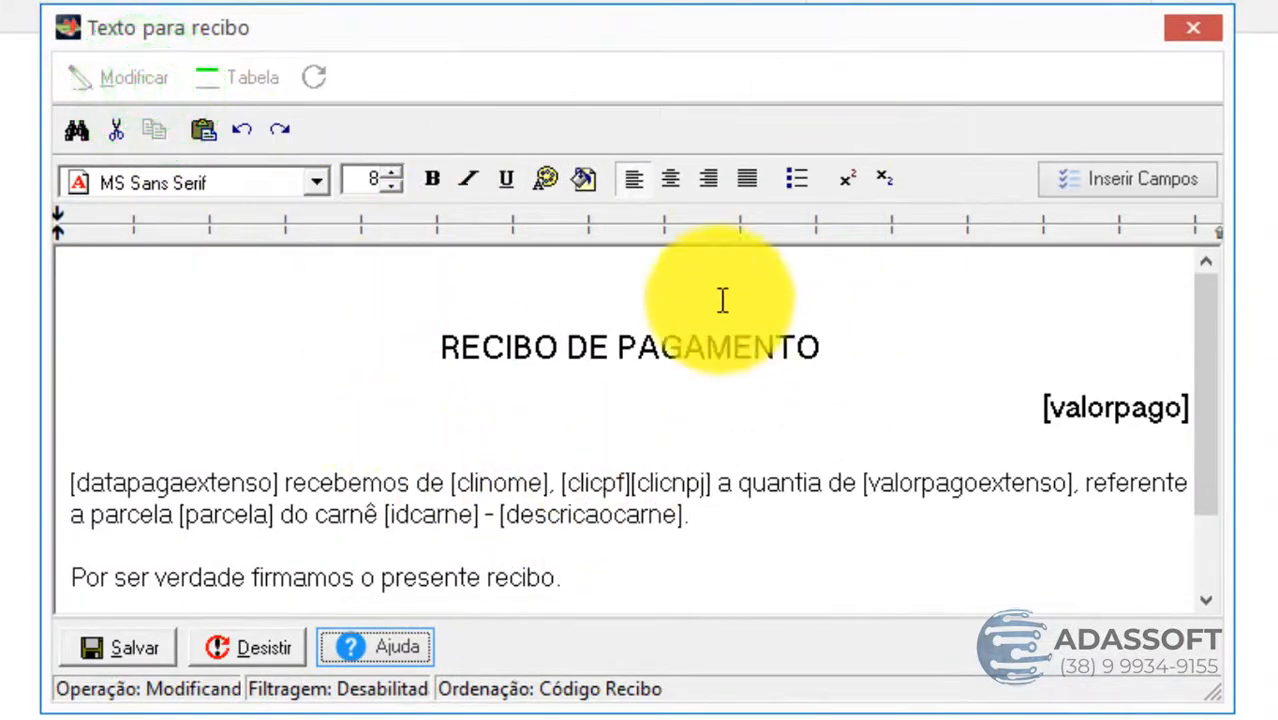
drag(818, 338, 394, 348)
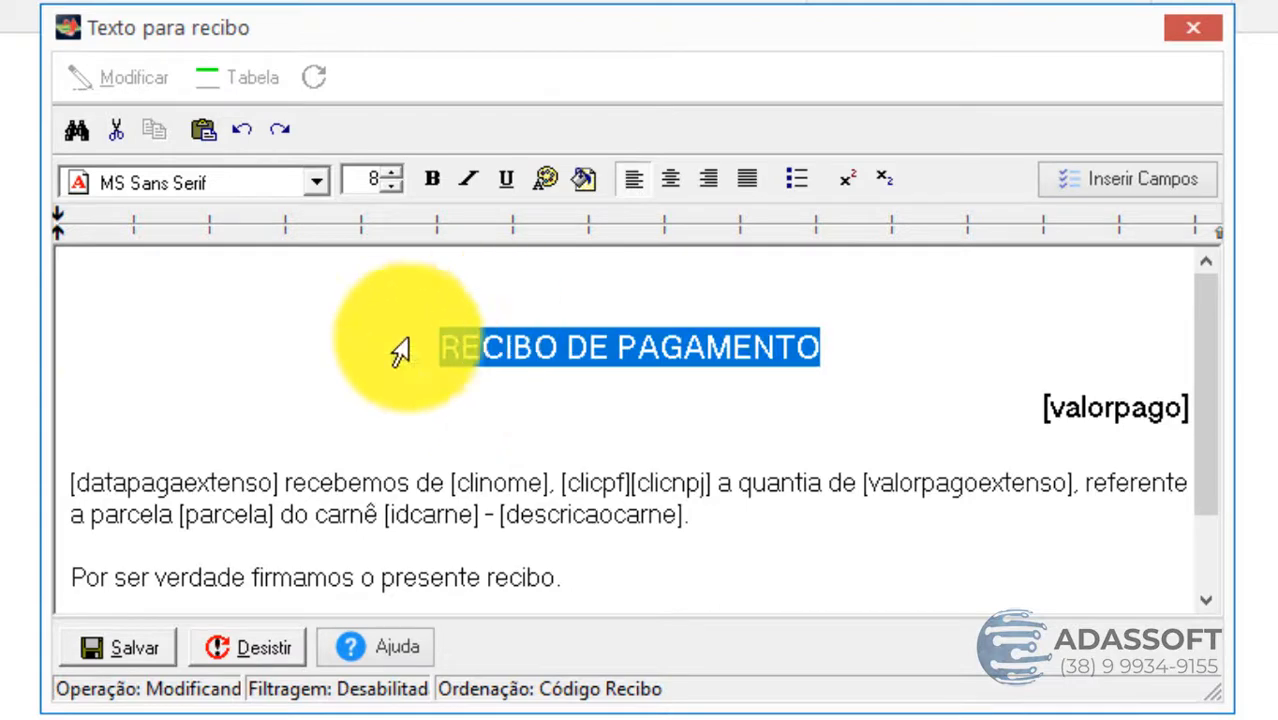
click(707, 400)
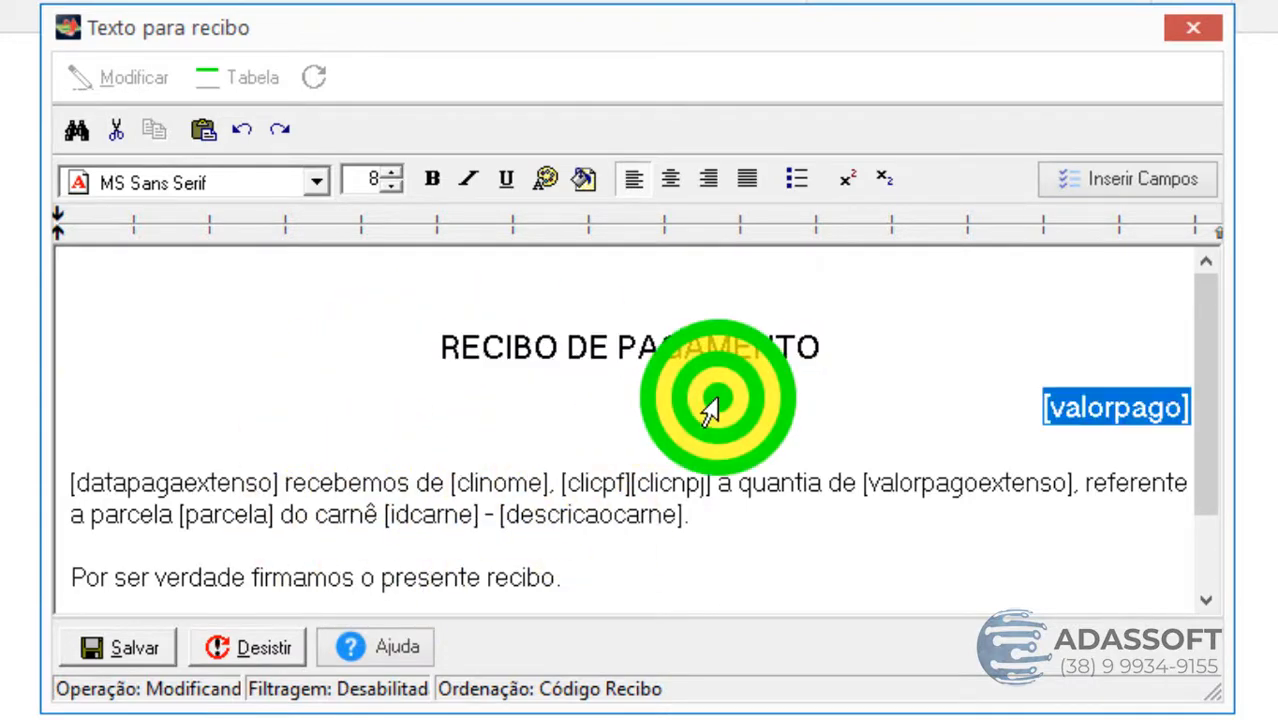
click(683, 497)
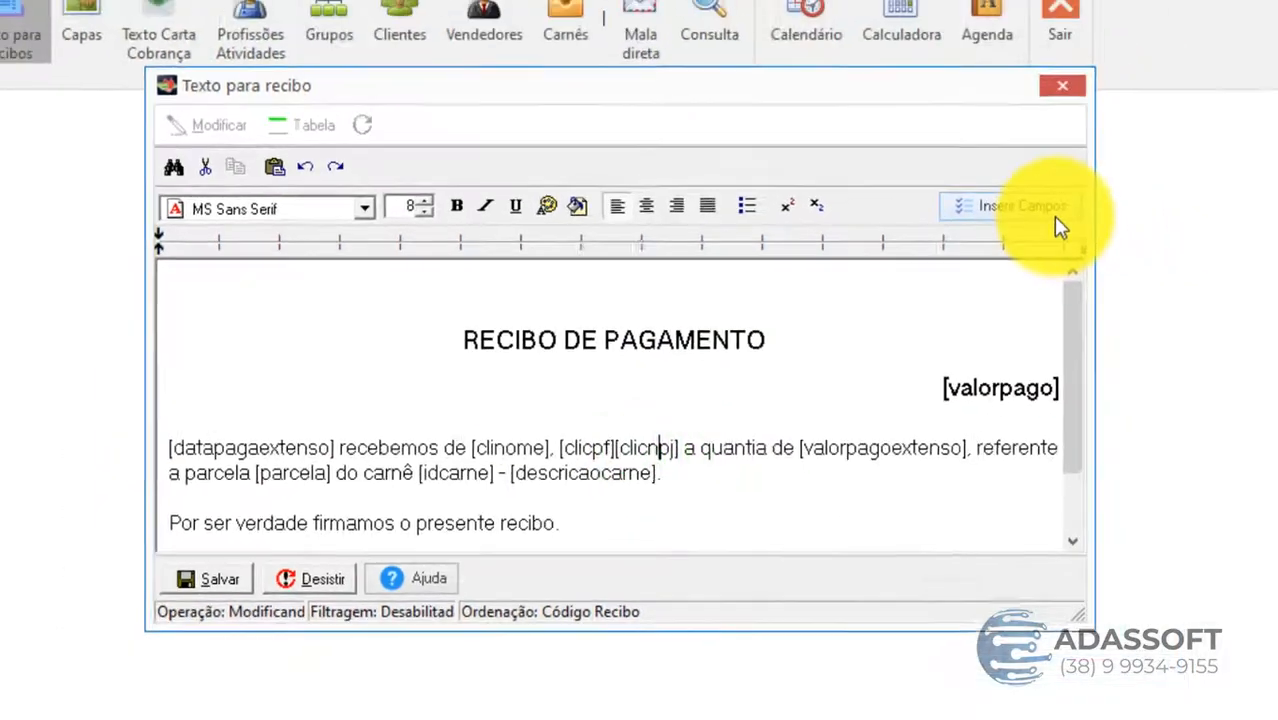
Review the fields available for insertion in the receipt, and save and close the receipt text.
click(1130, 179)
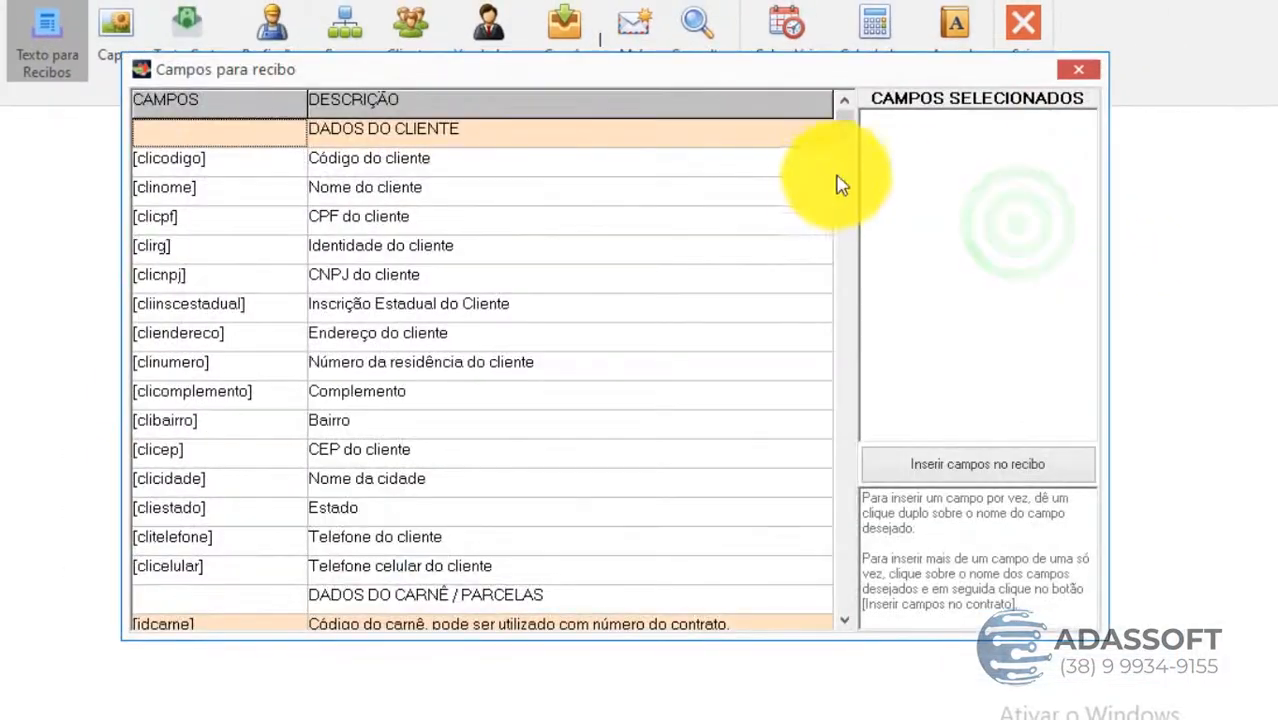
drag(843, 115, 856, 43)
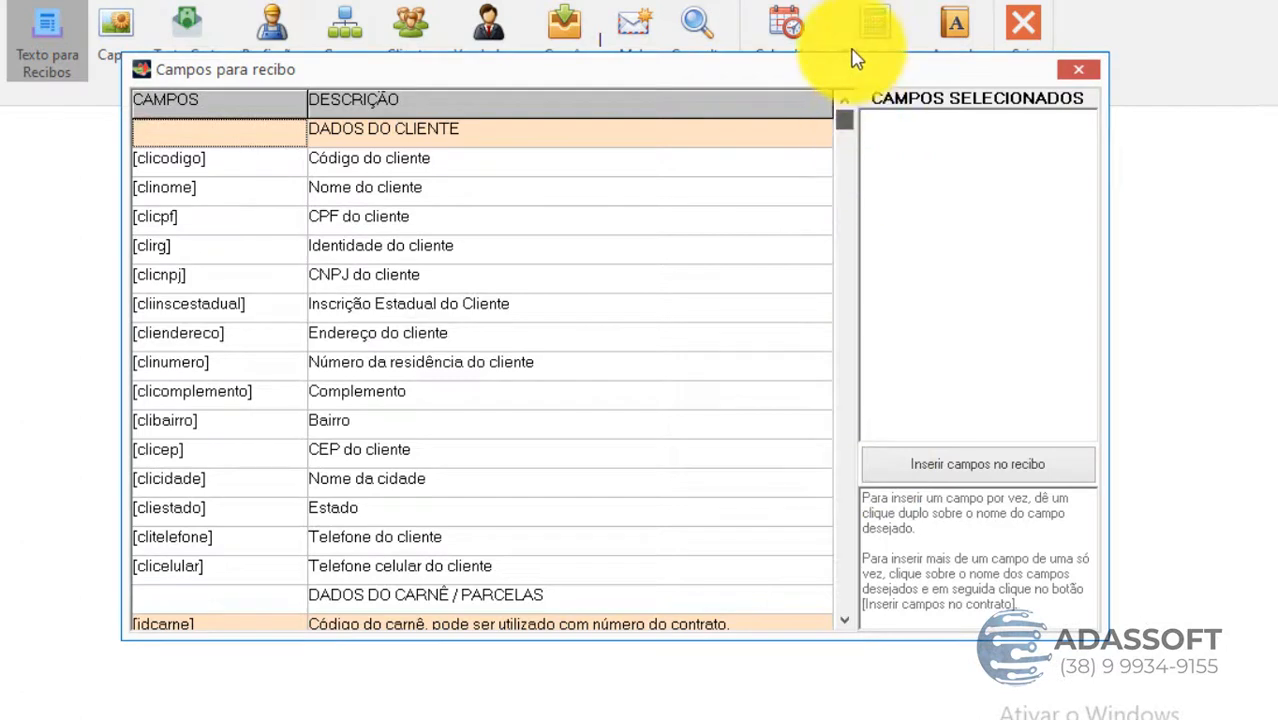
click(1076, 67)
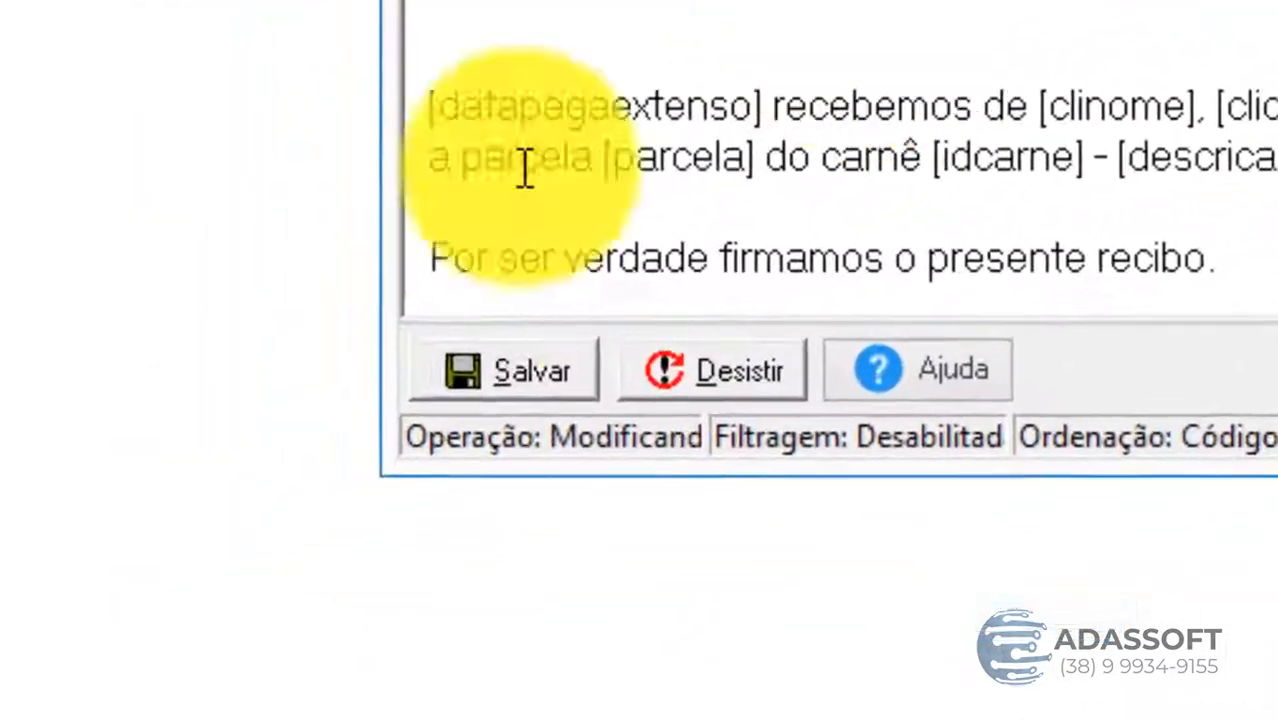
click(333, 485)
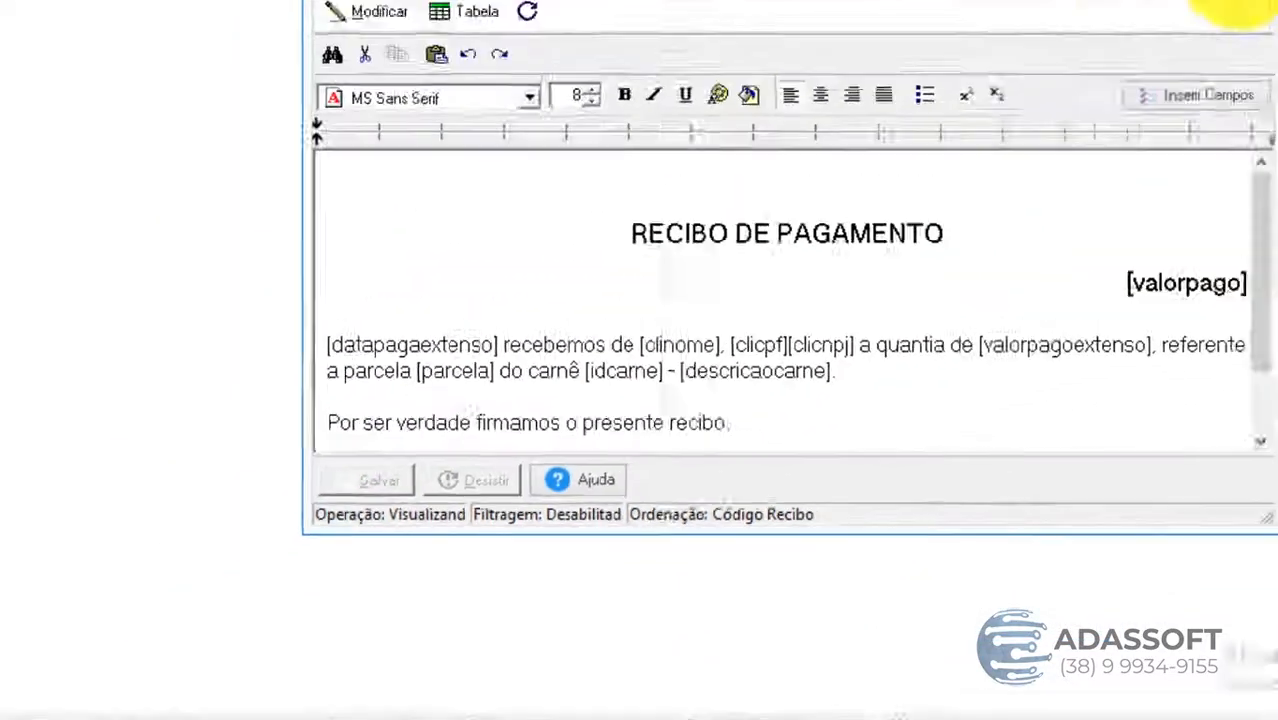
click(960, 140)
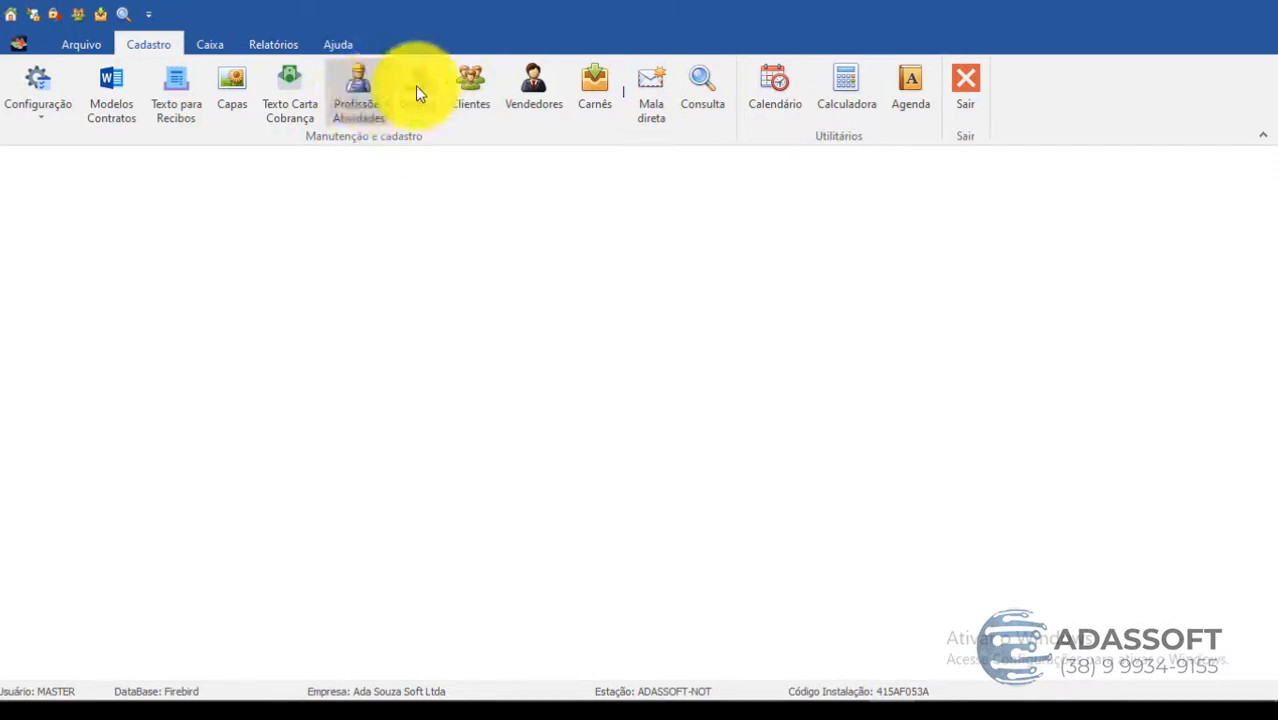
Open the client register, inspect the CPF, birth date and name fields of client 000001 in edit mode, and discard the edit.
click(471, 95)
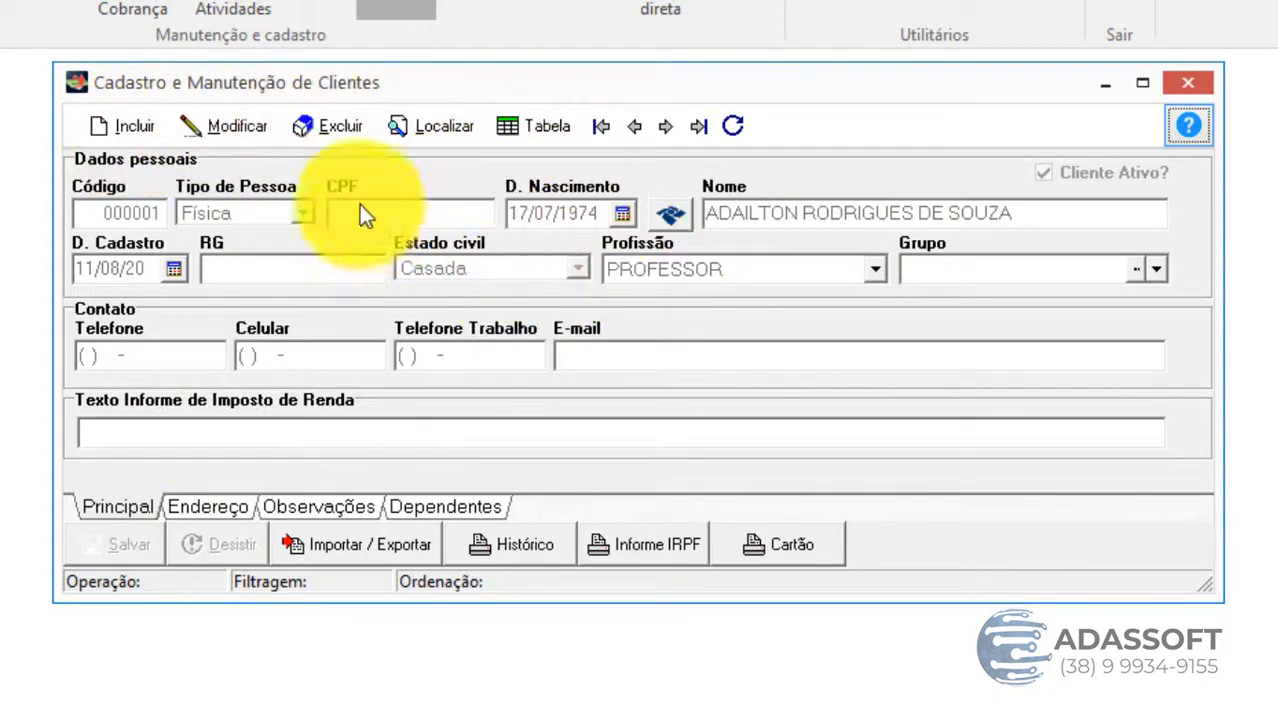
click(216, 128)
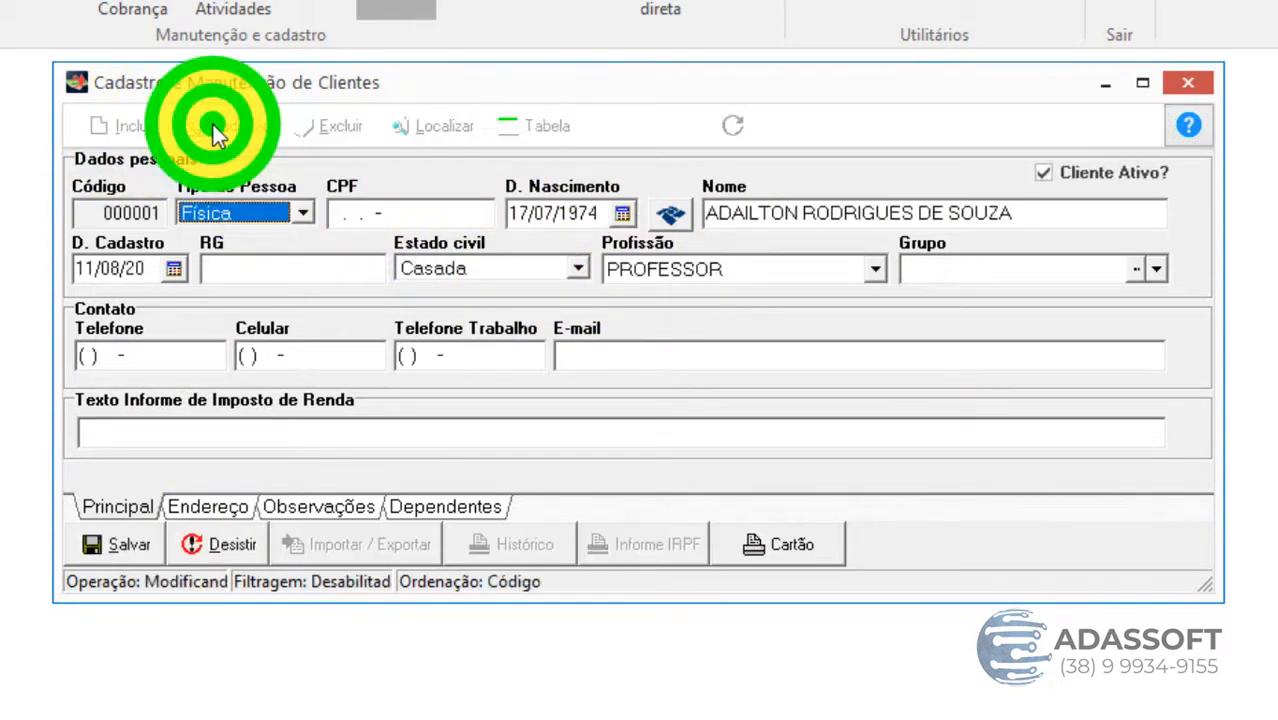
click(376, 215)
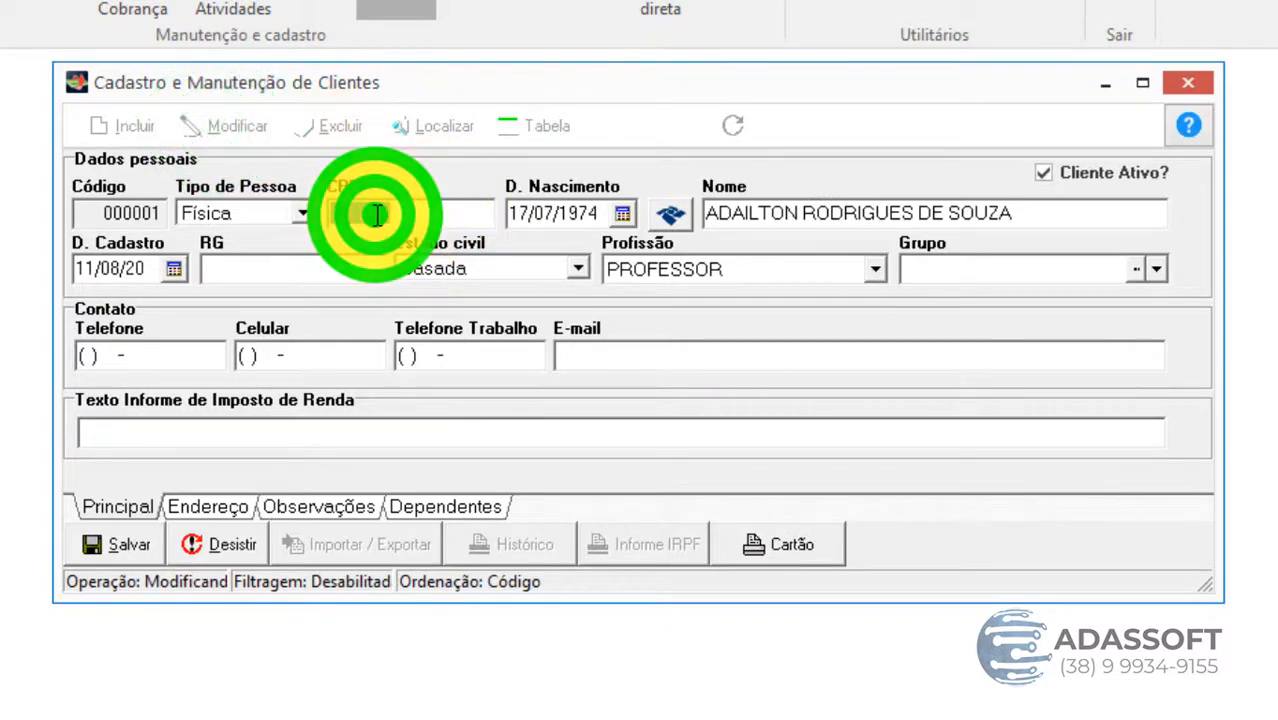
click(578, 210)
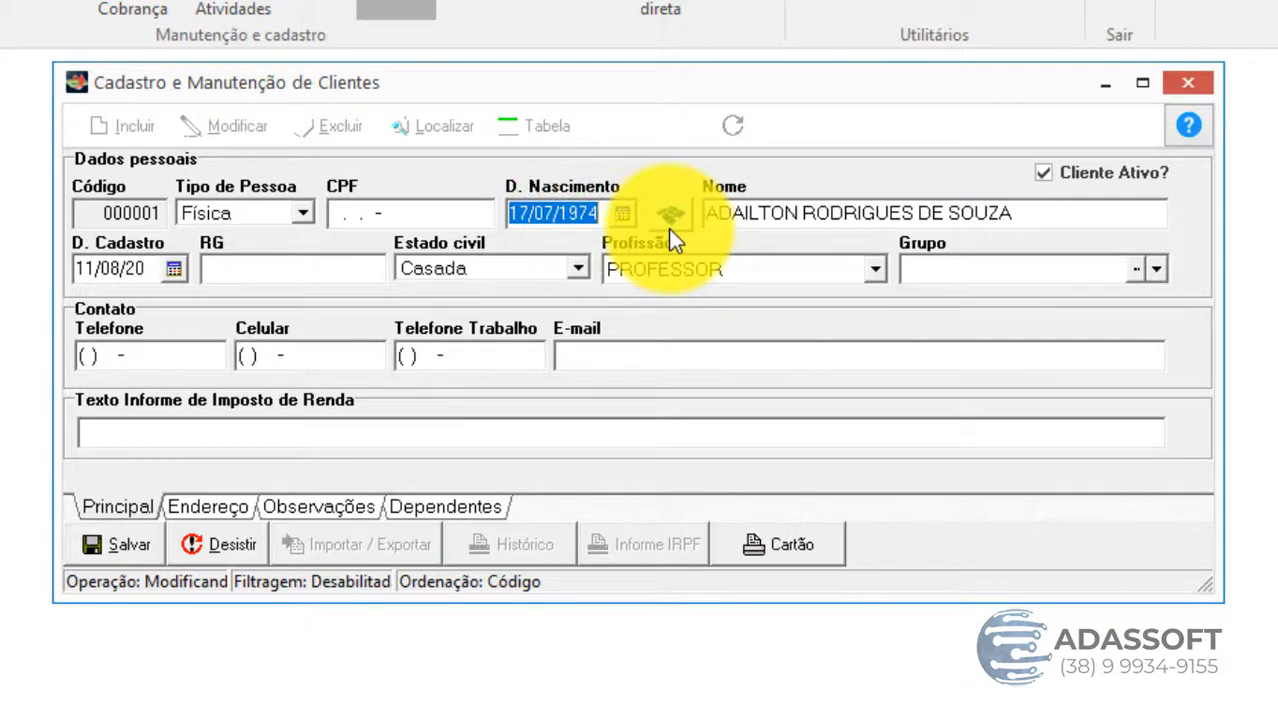
click(1062, 216)
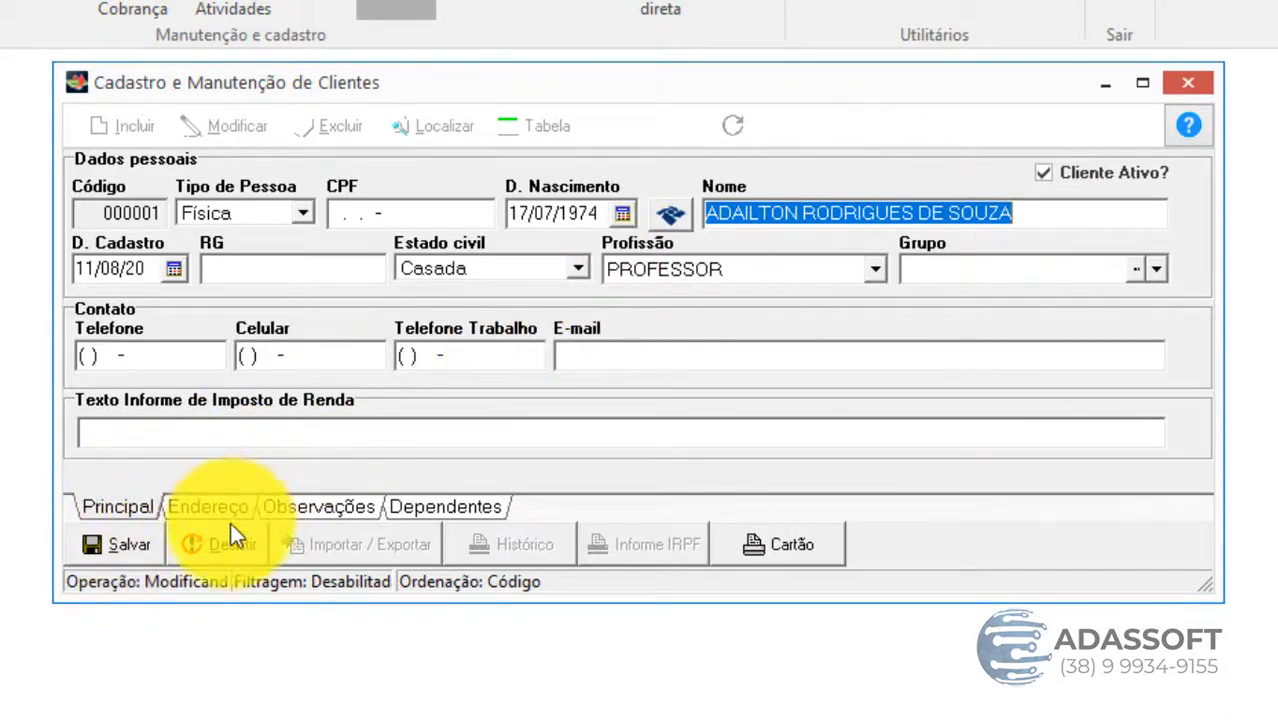
click(221, 547)
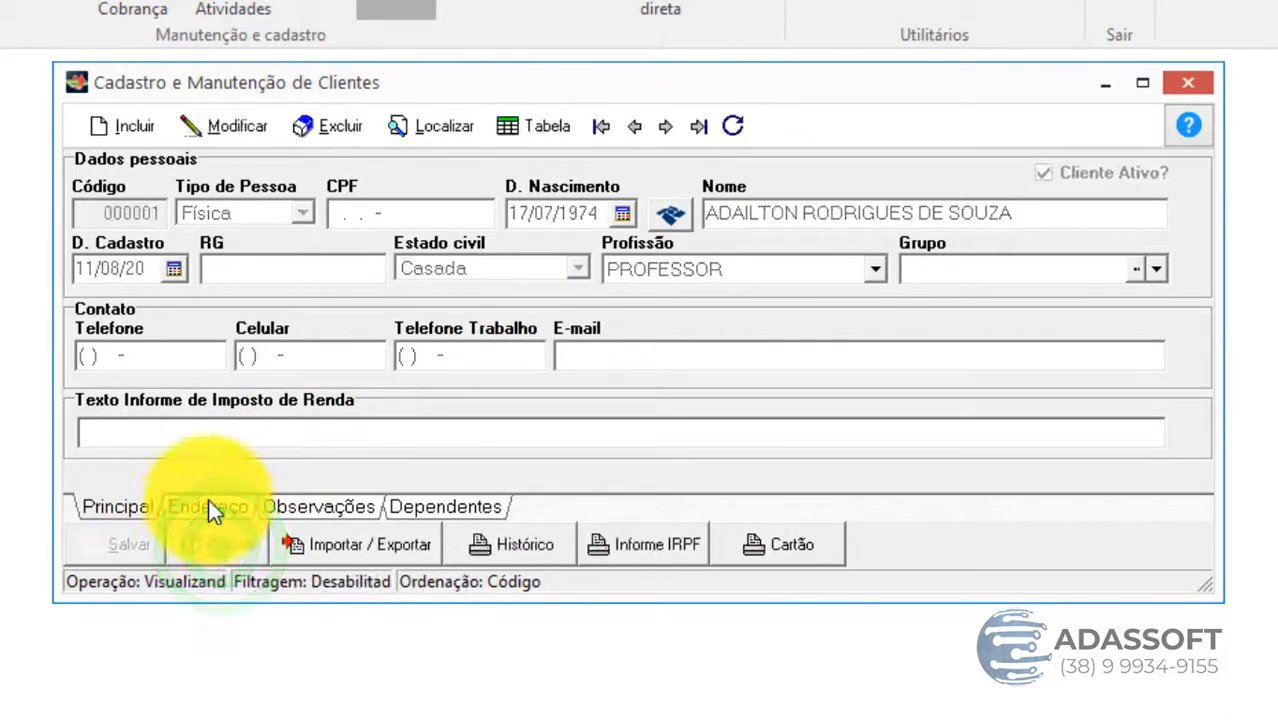
View the client's address, observations and dependents pages, return to the main data and close the client register.
click(210, 508)
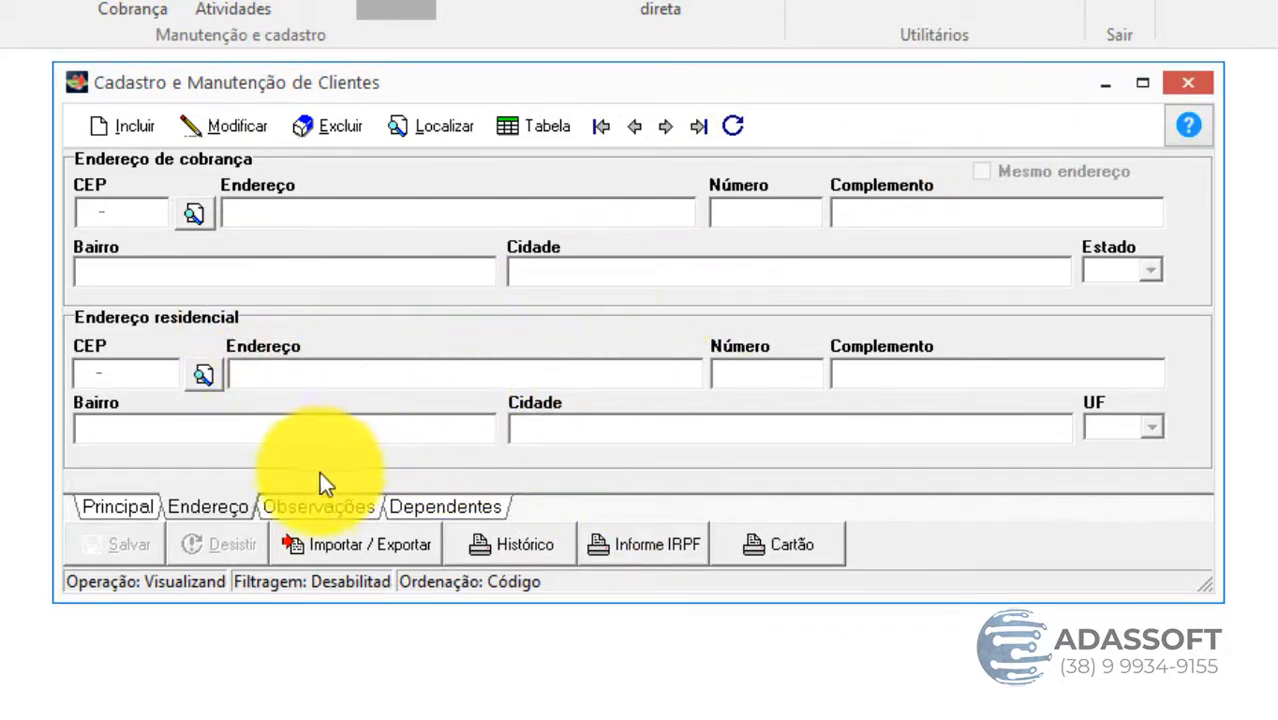
click(326, 510)
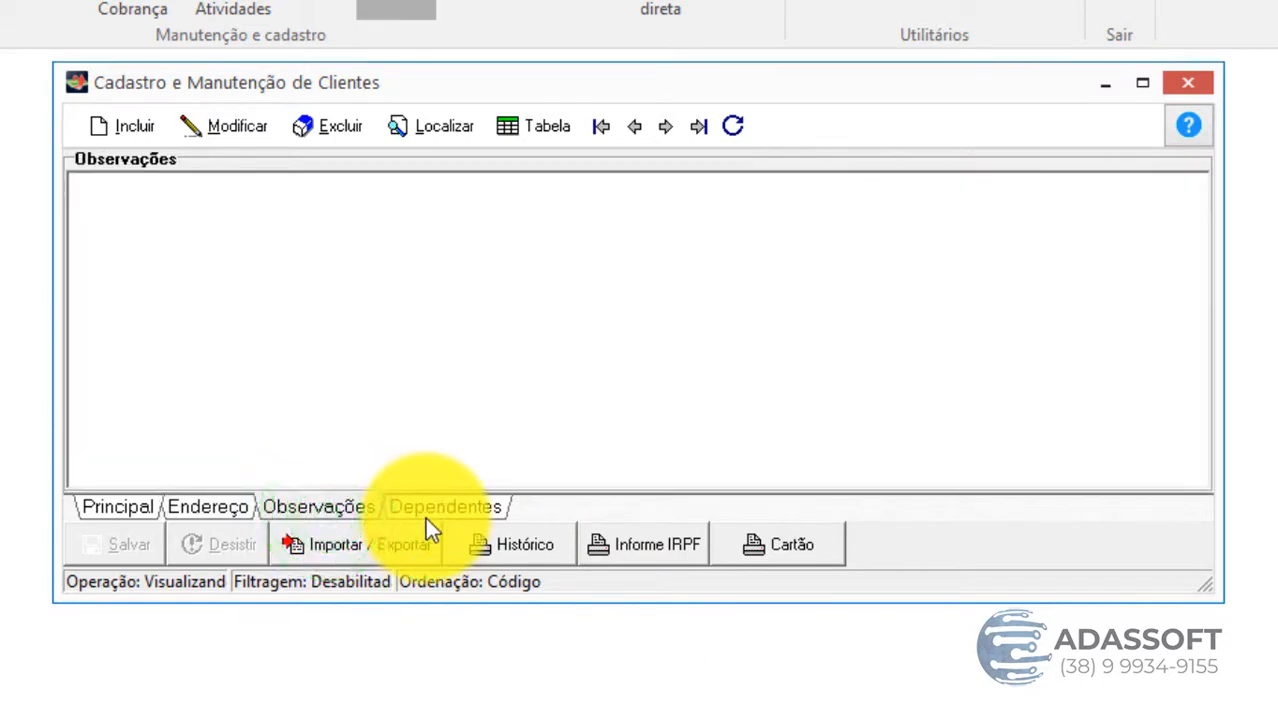
click(452, 510)
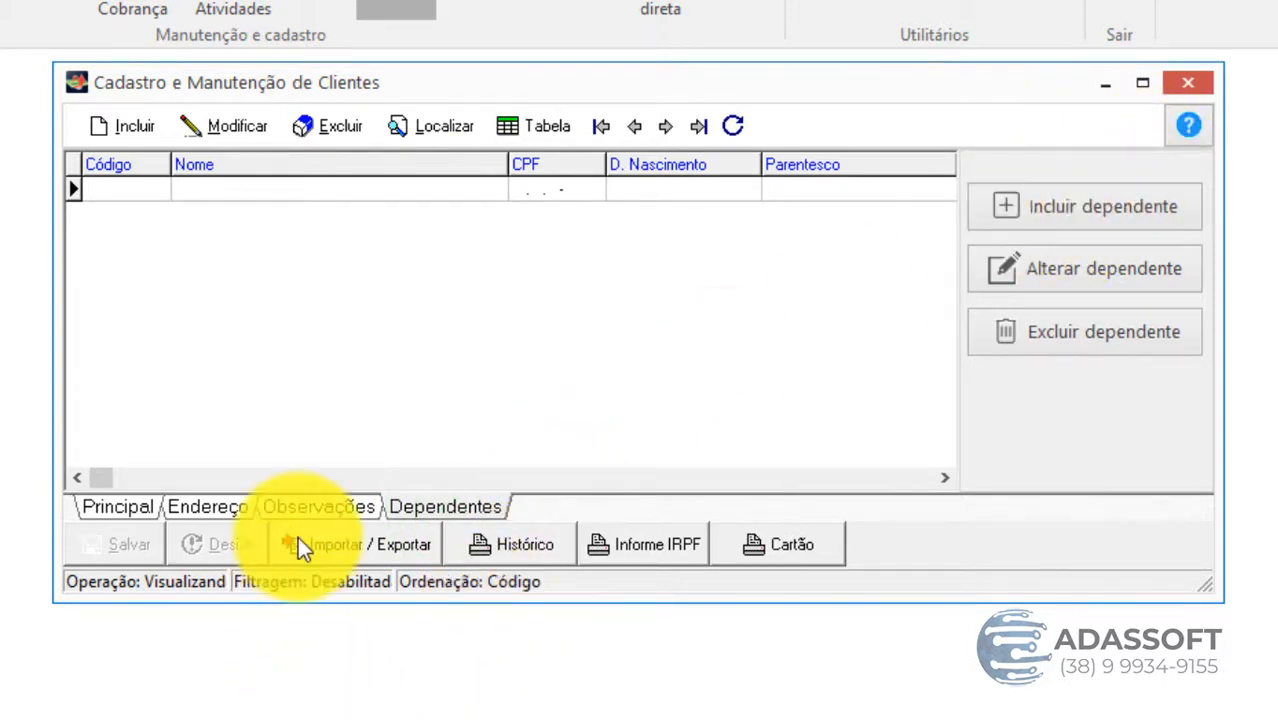
click(338, 505)
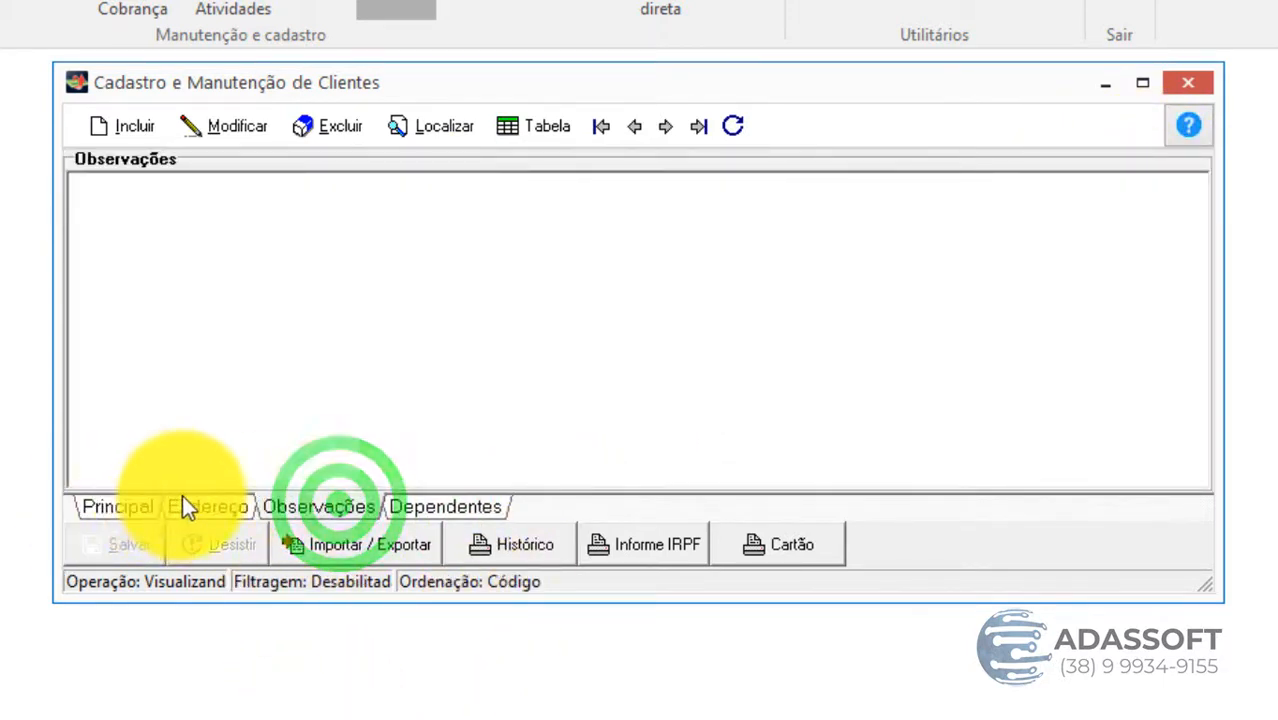
click(120, 505)
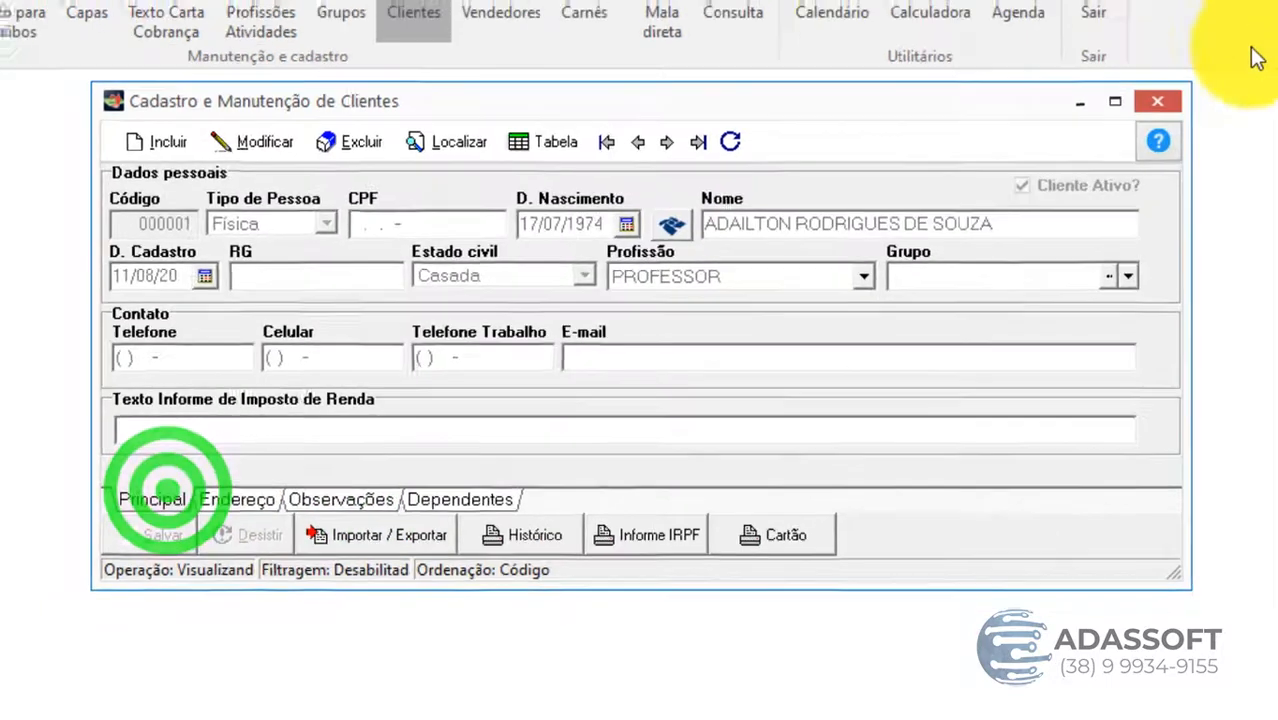
click(1157, 101)
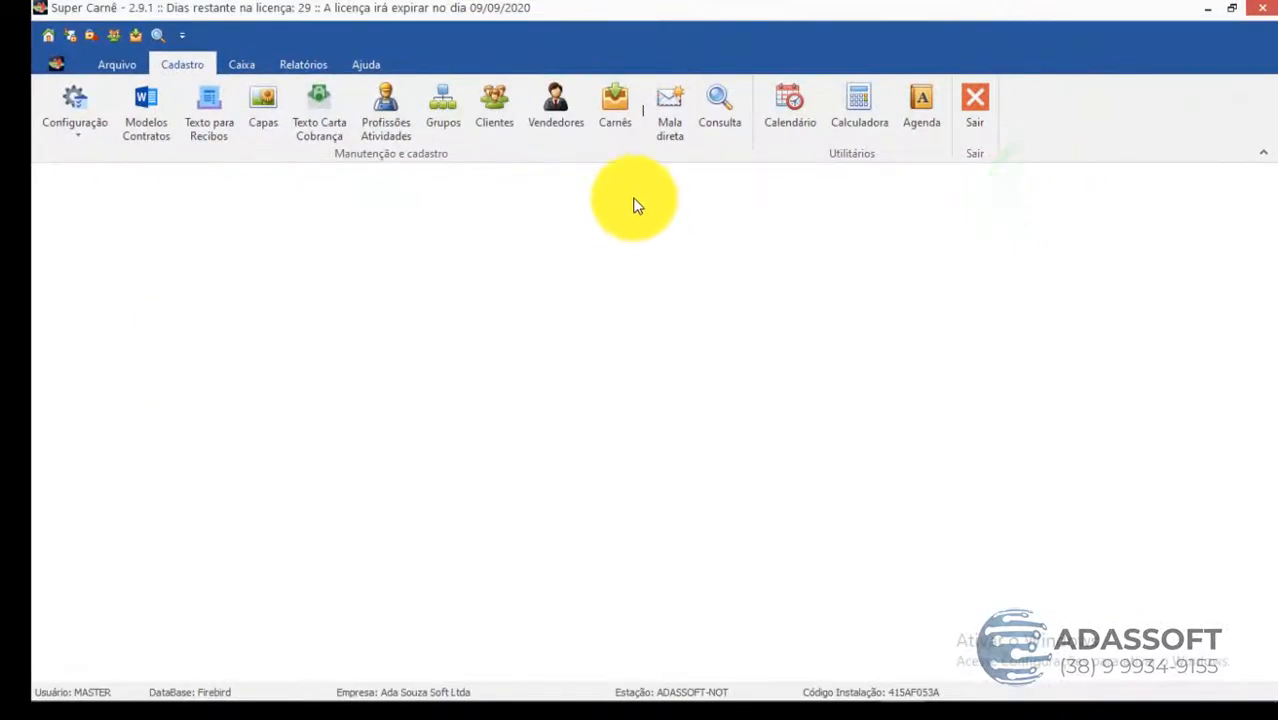
Open the carnê register.
click(610, 102)
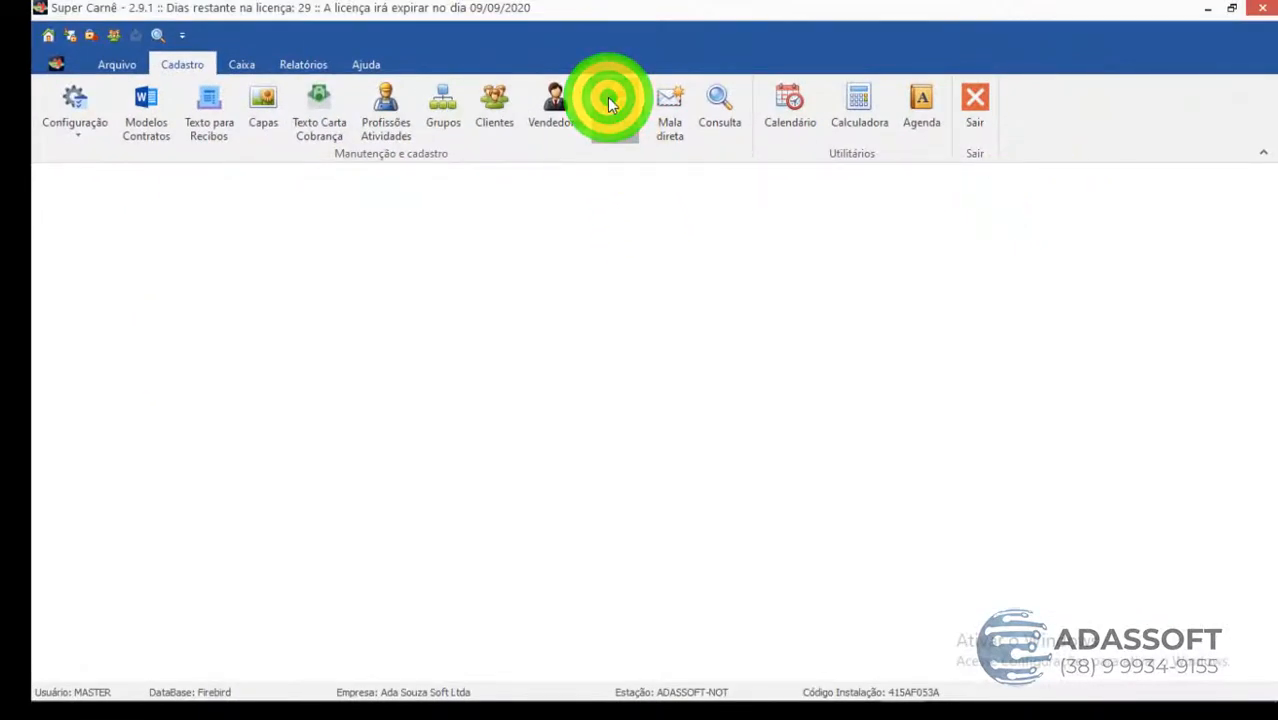